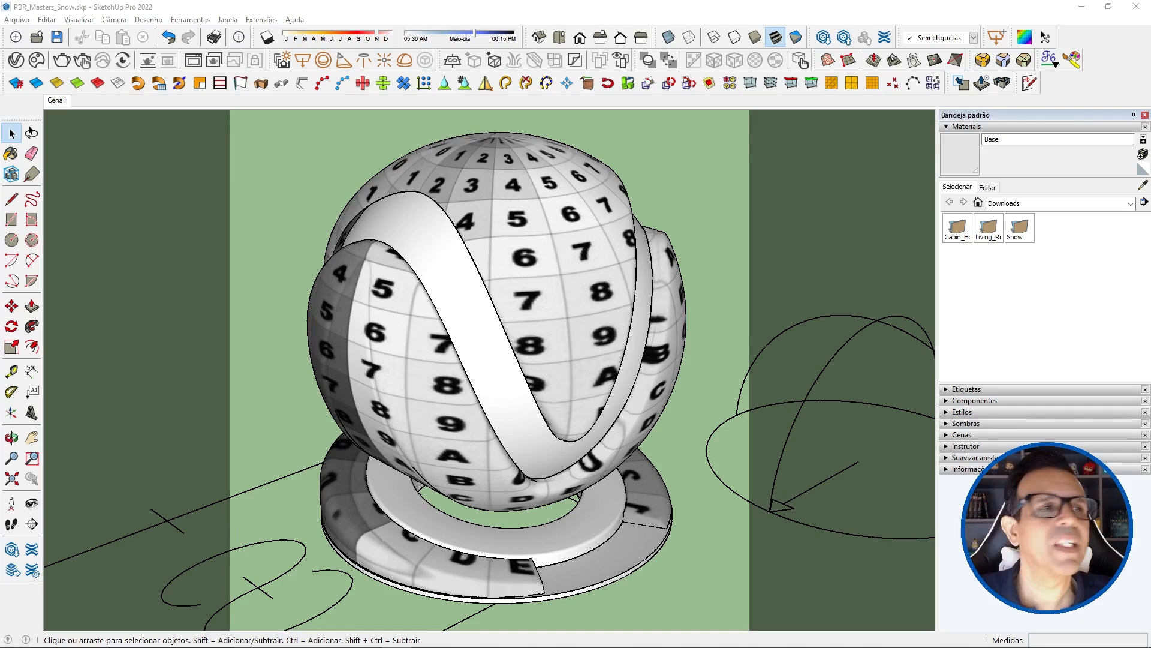
# Step: Open the V-Ray Asset Editor beside the model and start an interactive render
pyautogui.click(37, 60)
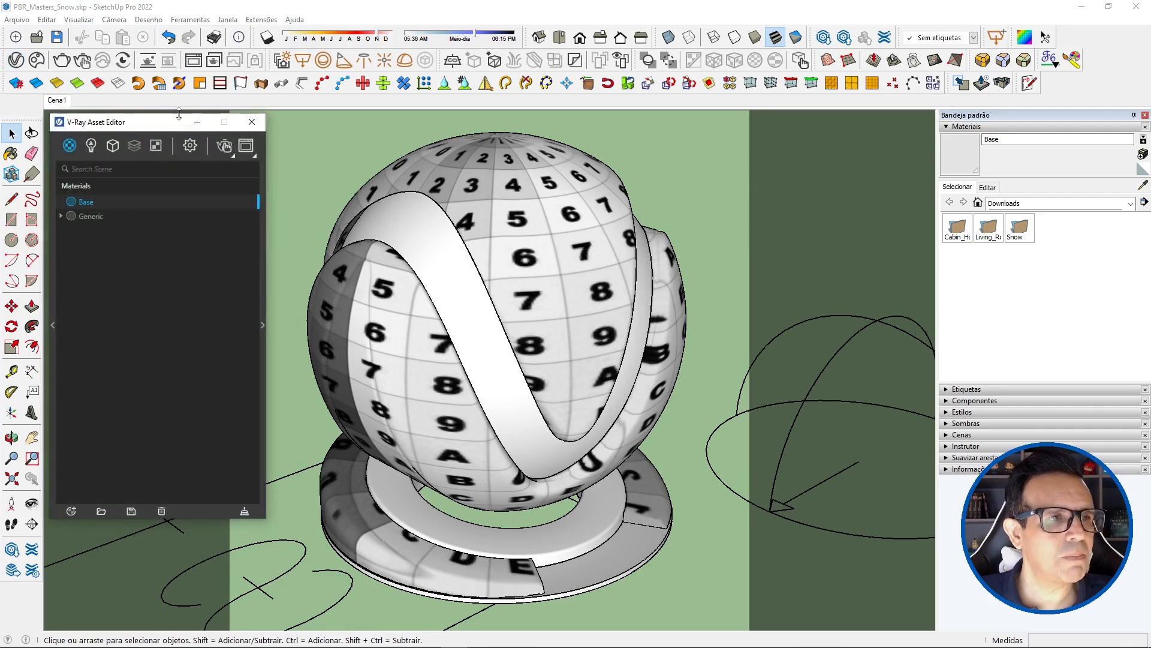
pyautogui.moveTo(158, 122); pyautogui.dragTo(150, 121)
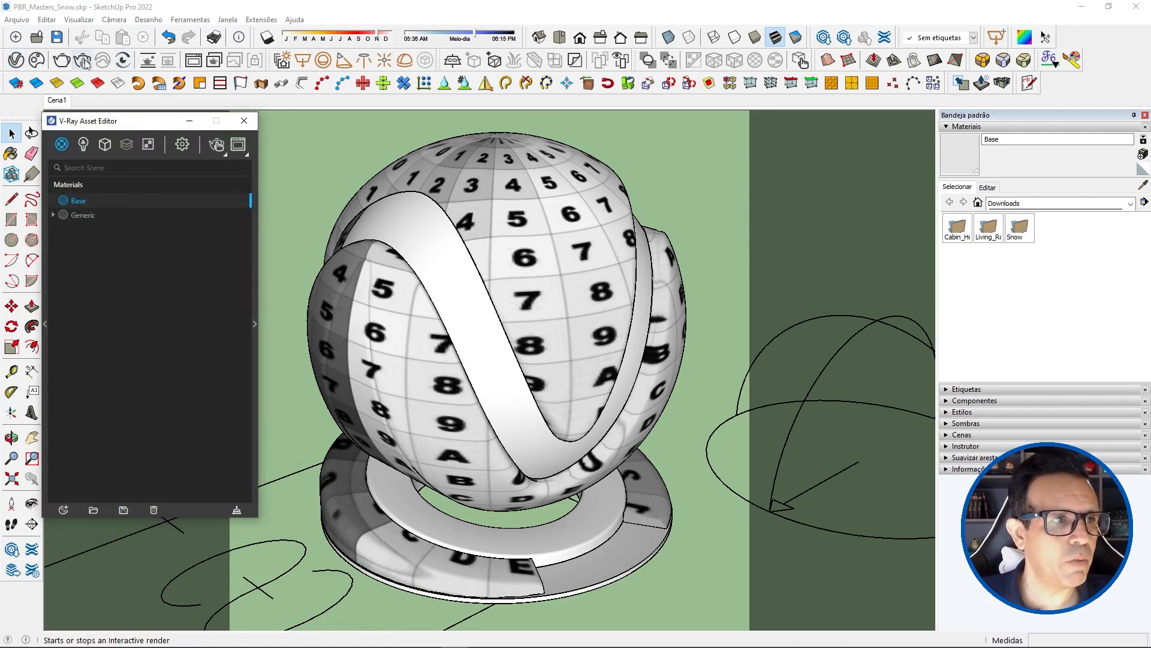
pyautogui.click(83, 61)
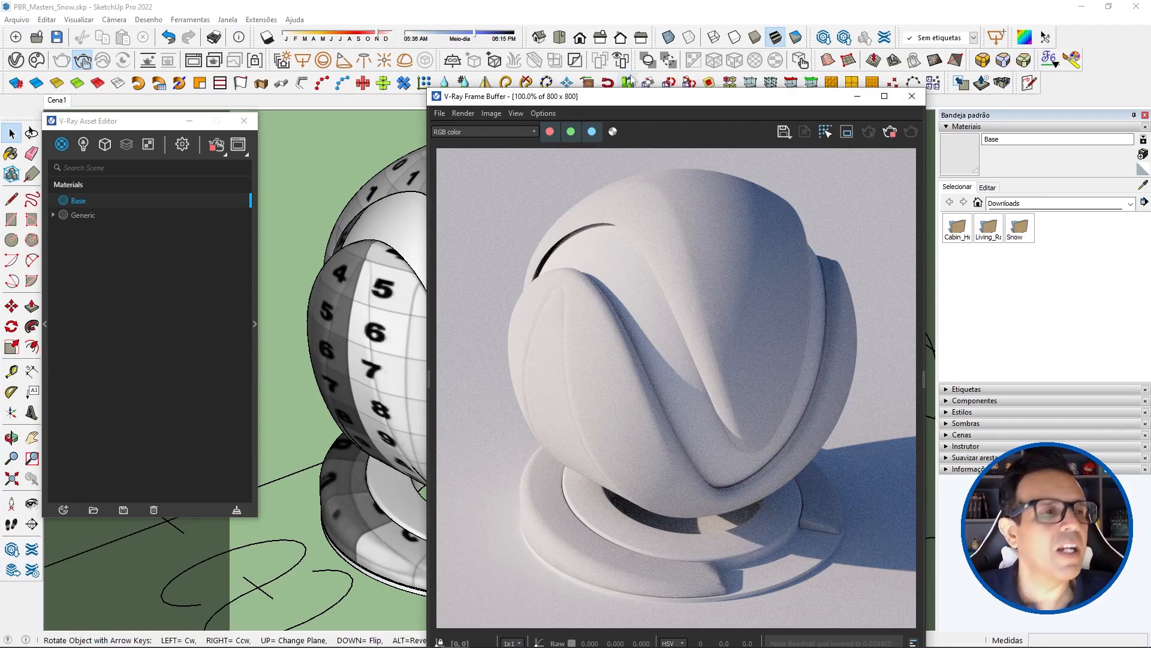
# Step: Inspect the V-Ray Dome Light#1 parameters and the bitmap loaded in its Color/Texture HDR slot
pyautogui.click(84, 144)
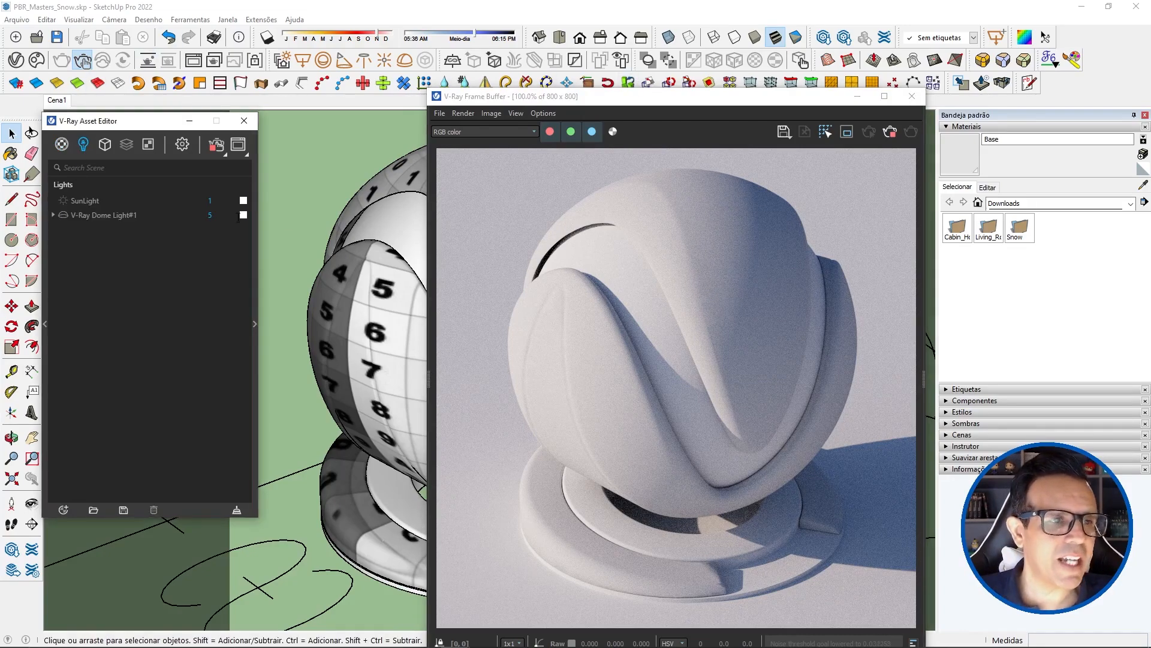
pyautogui.click(111, 215)
pyautogui.click(254, 324)
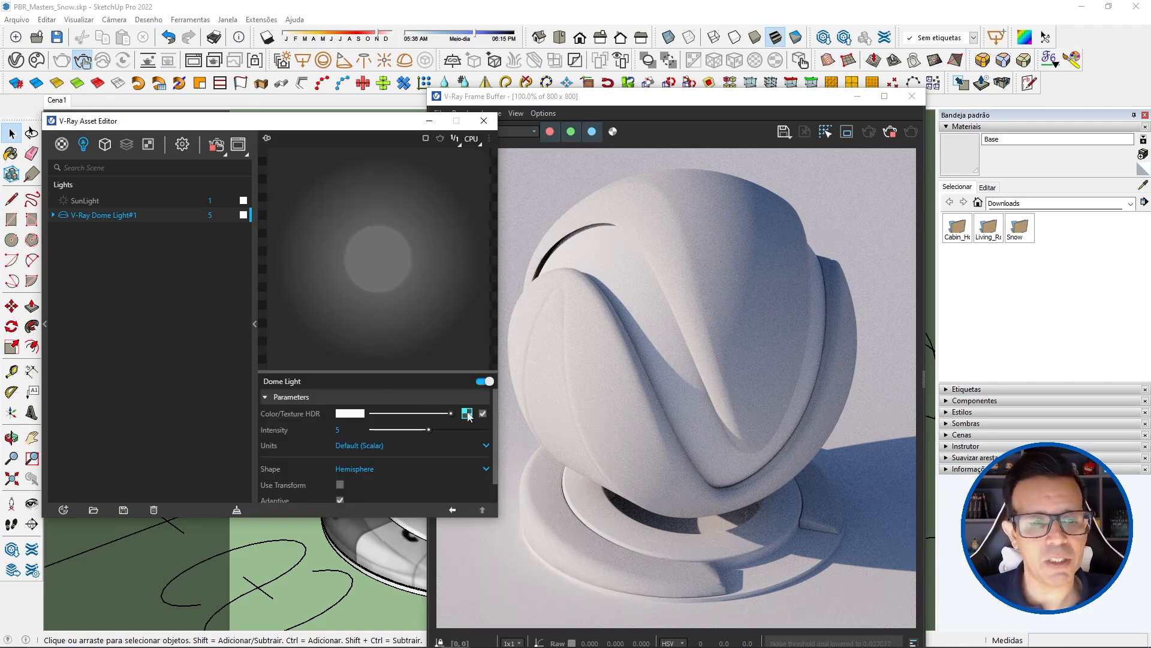
pyautogui.click(467, 413)
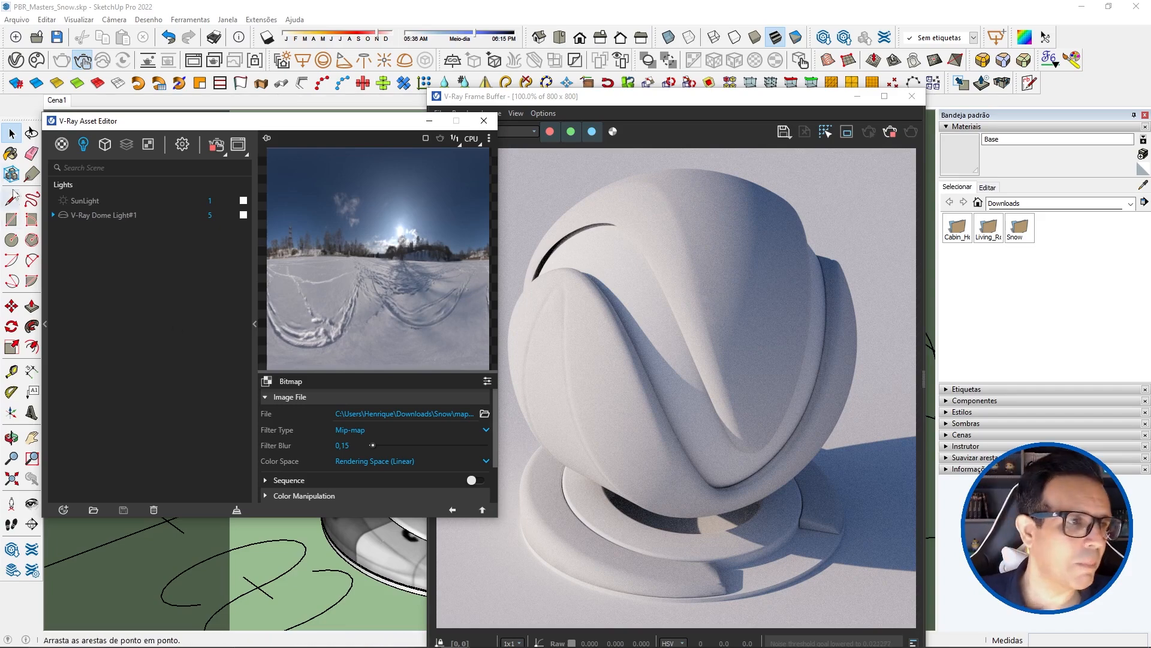
# Step: Rename the Generic material as Snow_Base in the materials list
pyautogui.click(61, 144)
pyautogui.click(80, 215)
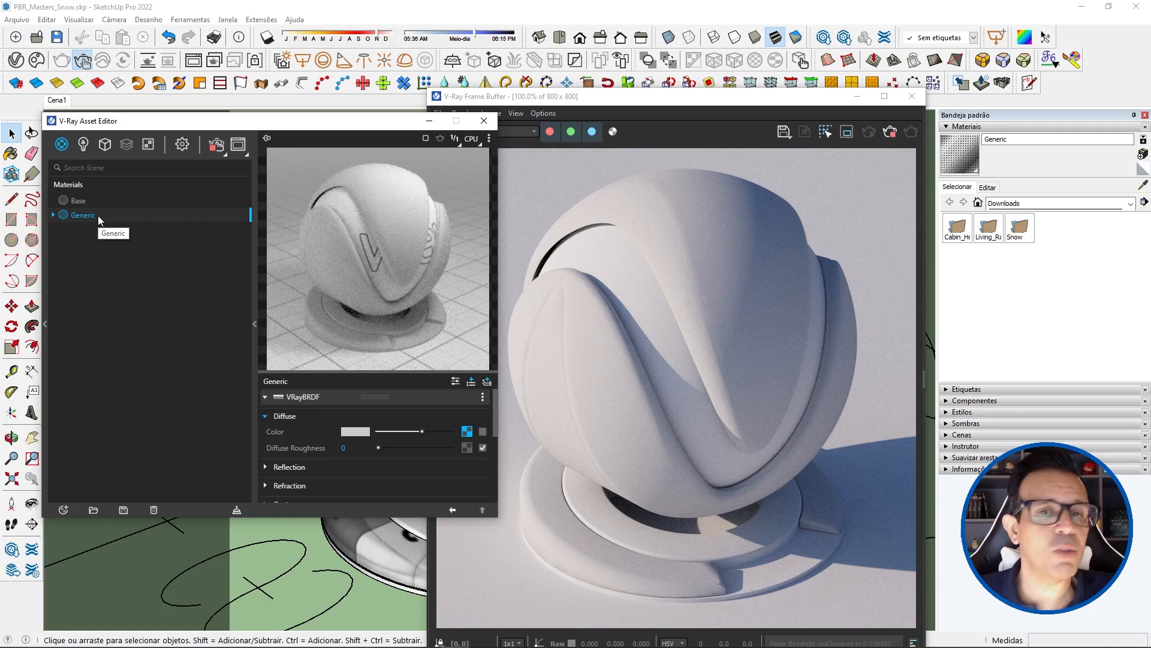
pyautogui.doubleClick(70, 215)
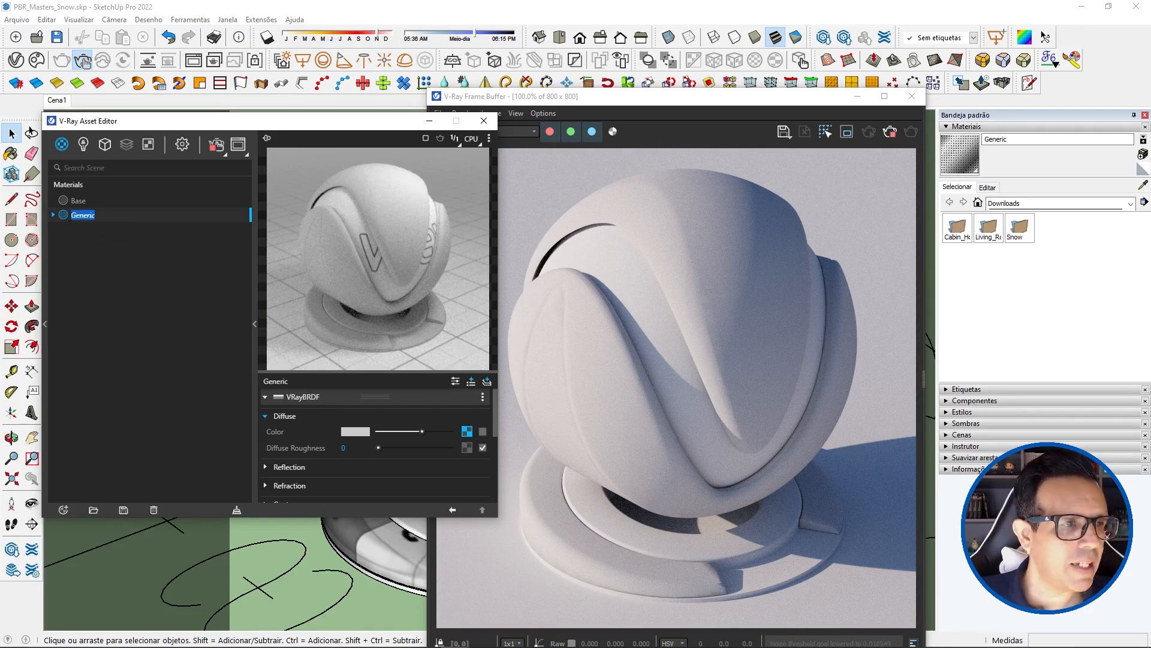
pyautogui.write('Snow')
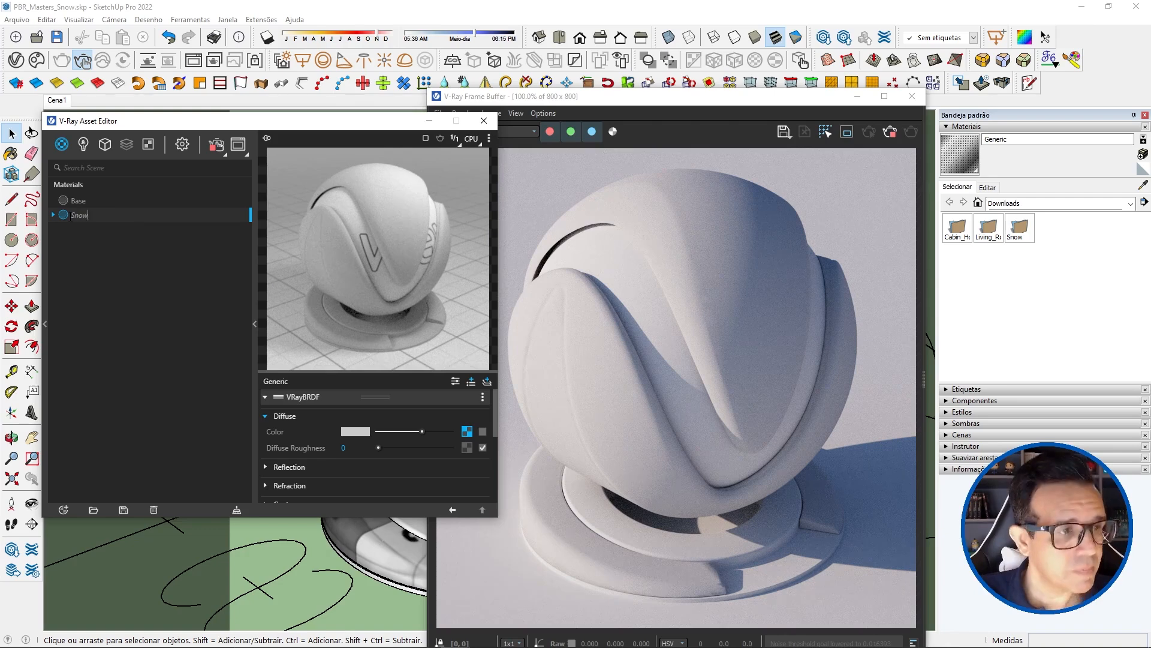
pyautogui.write('Base')
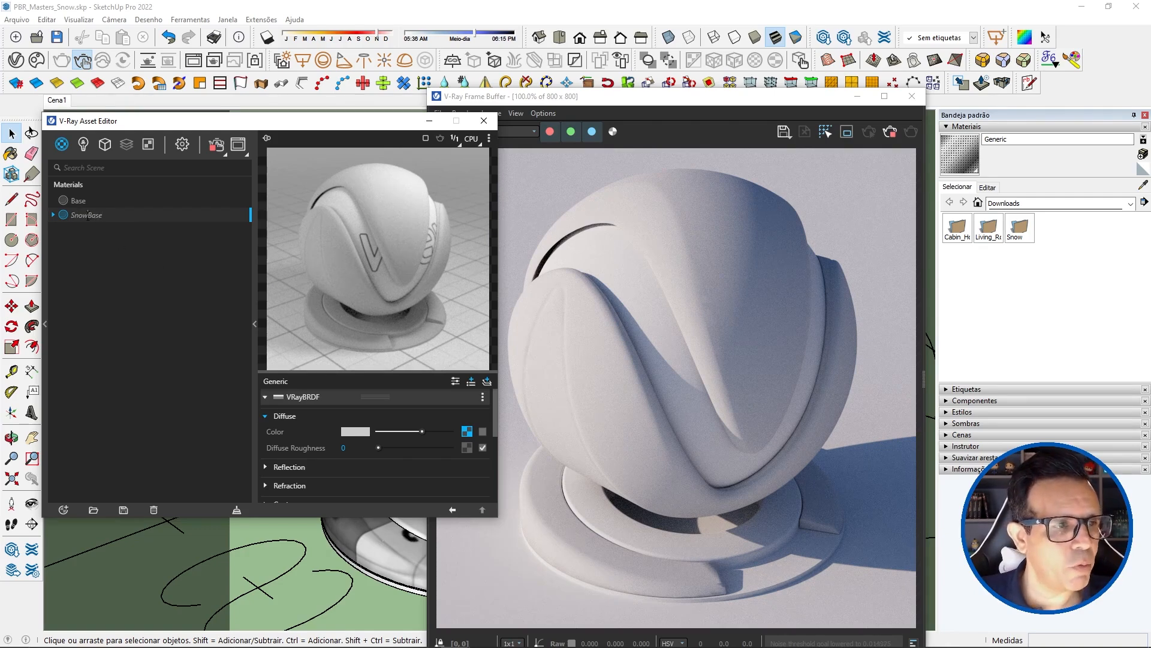
pyautogui.write('_')
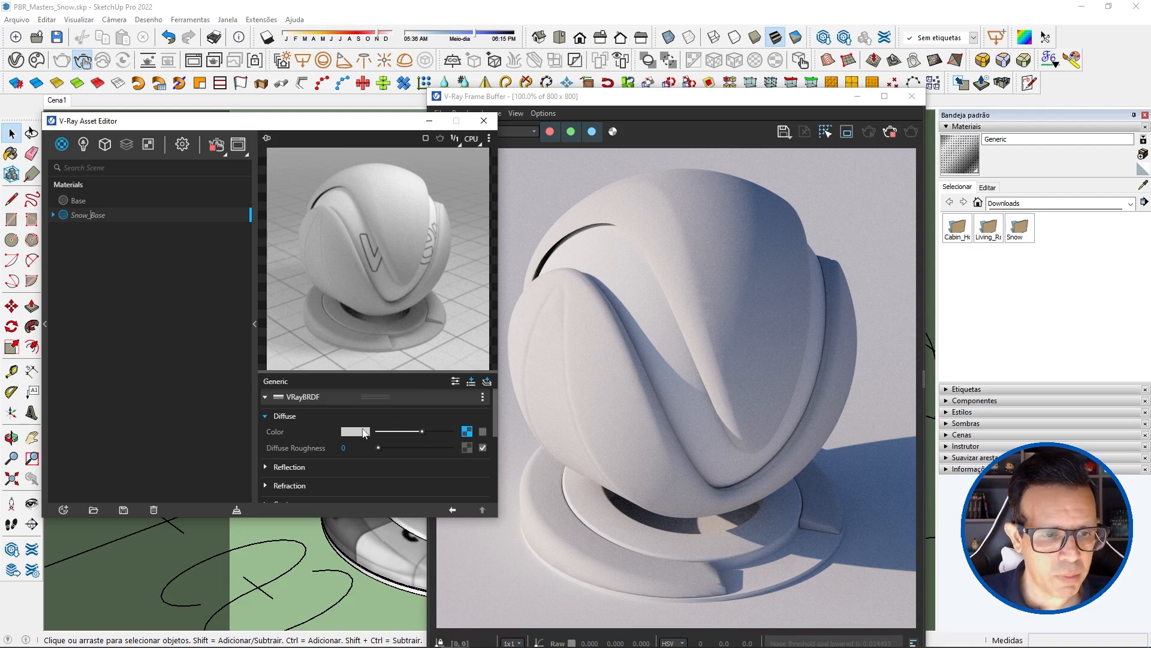
pyautogui.press('Return')
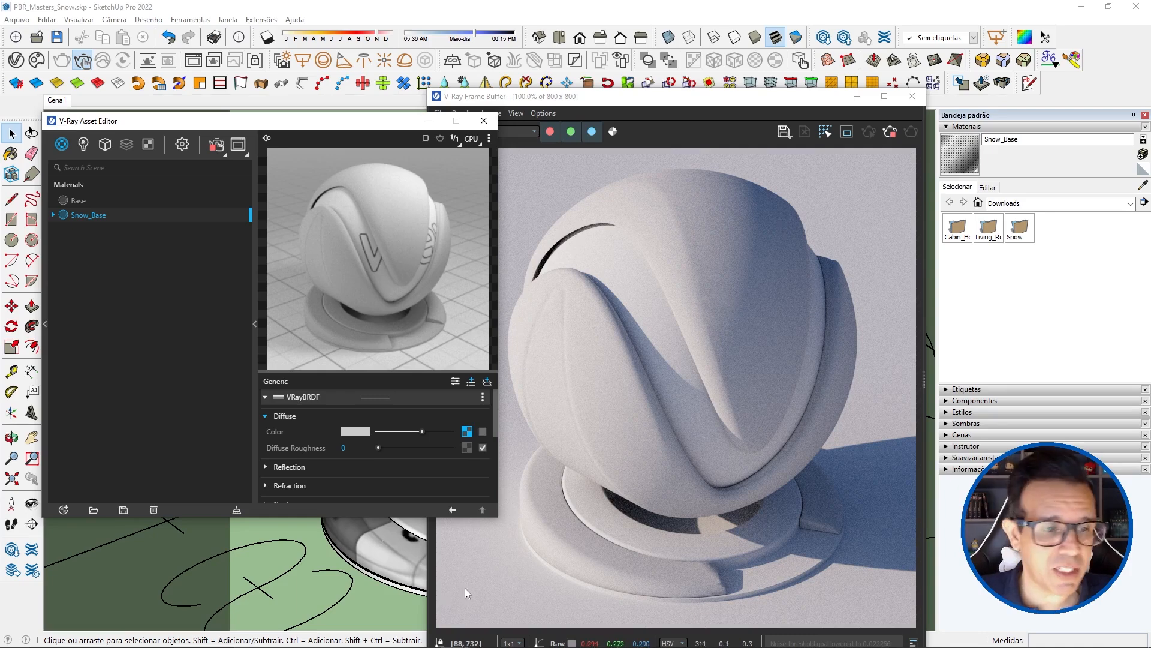
# Step: Set the Snow_Base diffuse color to R 240, G 240, B 242 using the 0 to 255 range
pyautogui.click(355, 432)
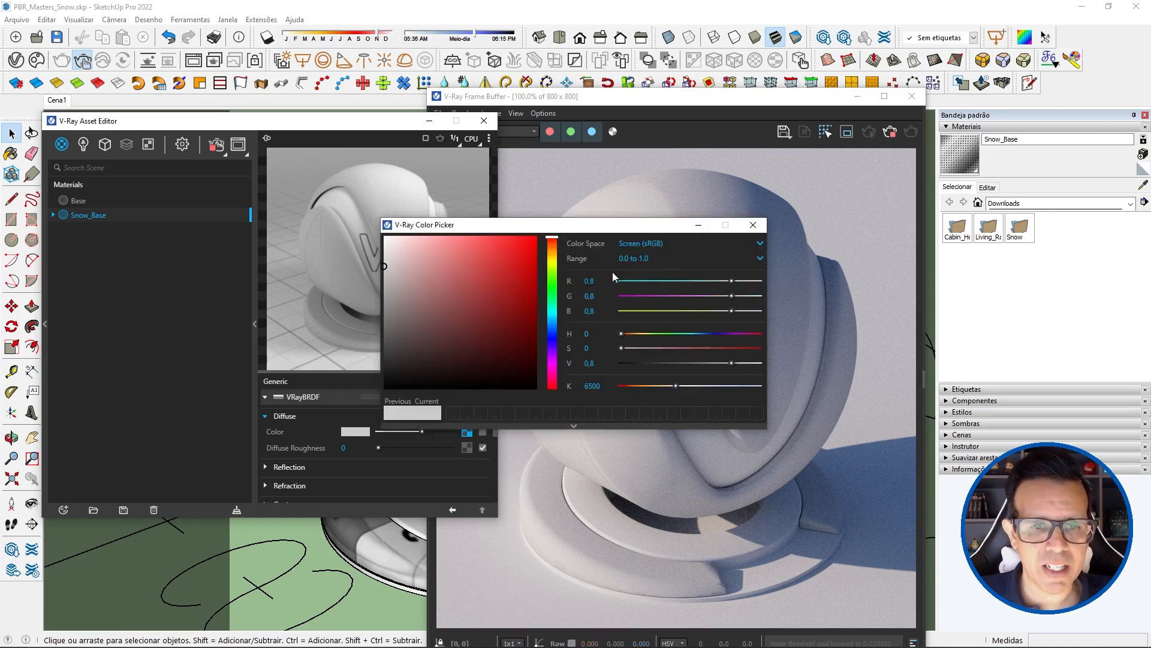
pyautogui.click(633, 258)
pyautogui.click(642, 289)
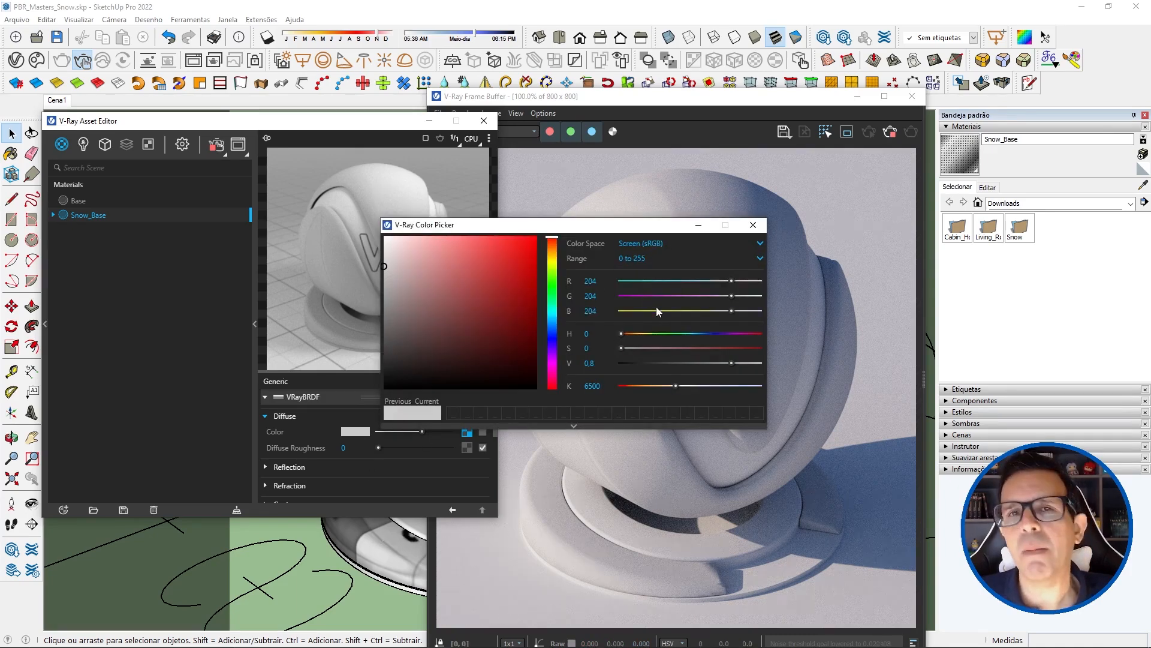
pyautogui.doubleClick(602, 281)
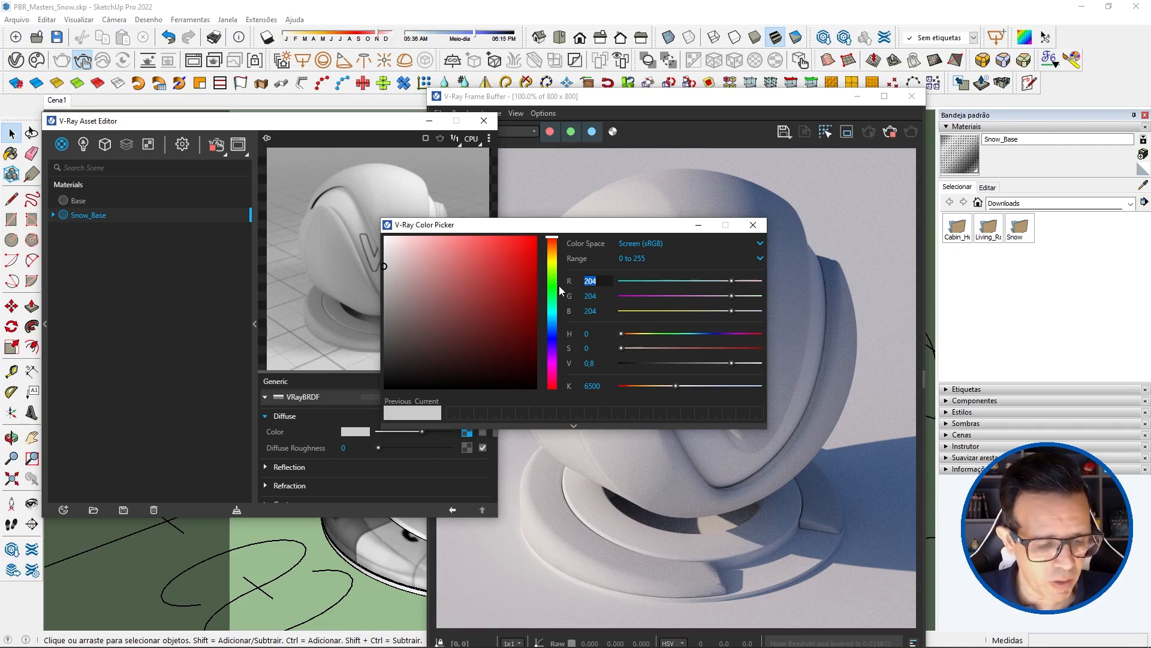
pyautogui.write('240')
pyautogui.press('Tab')
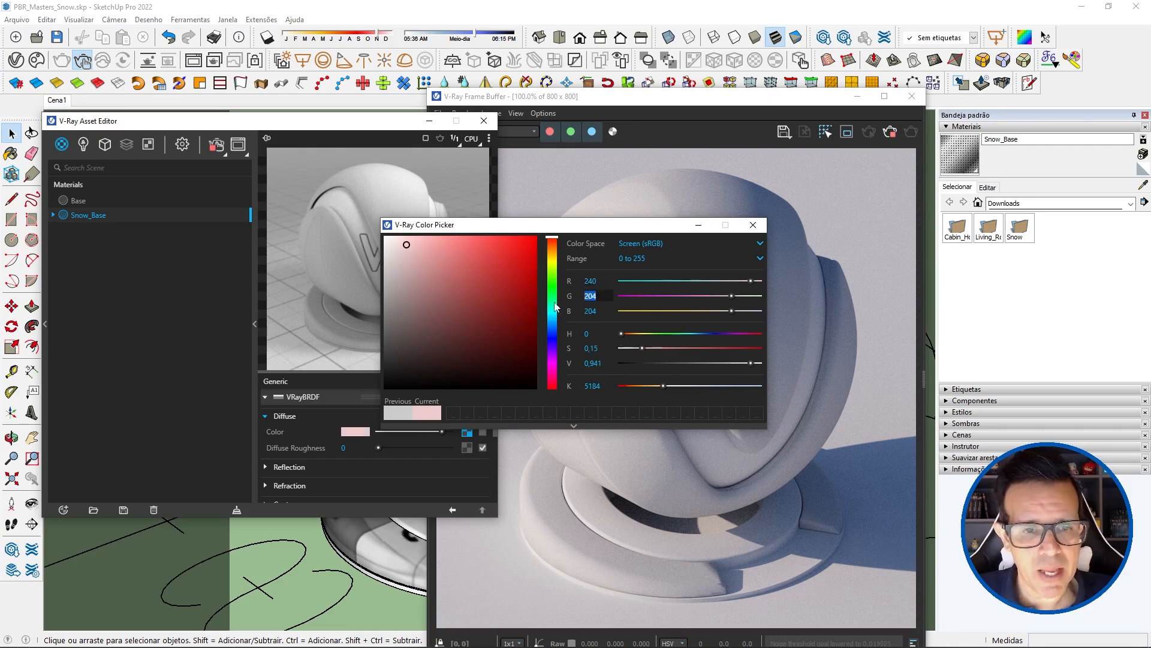
pyautogui.write('24')
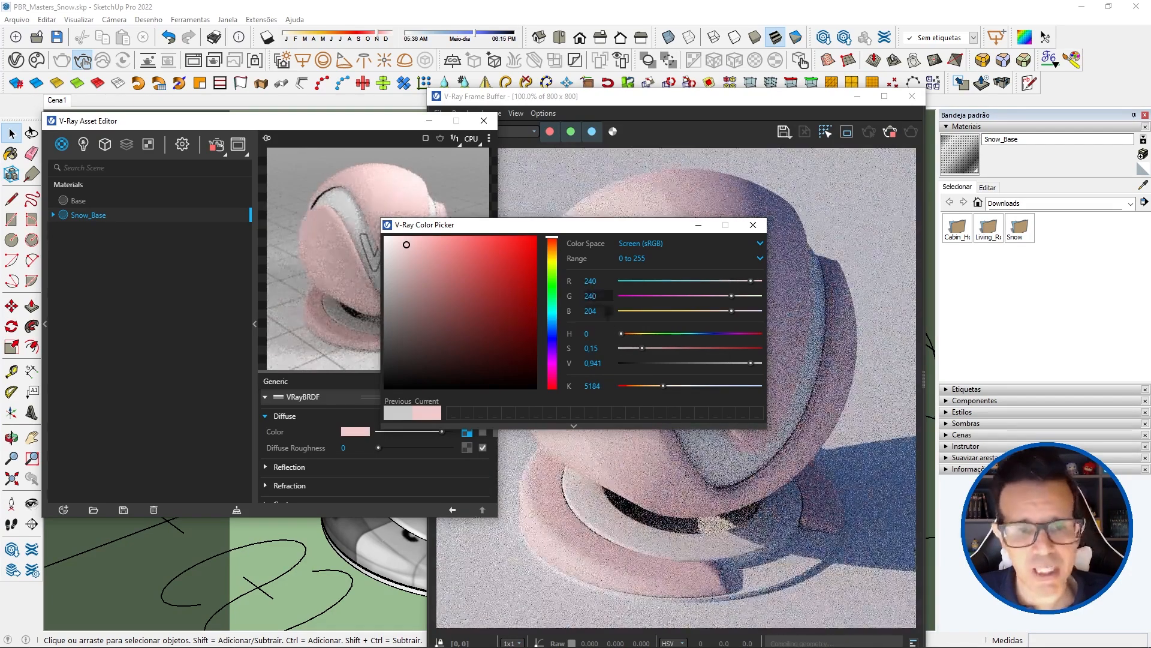
pyautogui.write('0')
pyautogui.press('Tab')
pyautogui.write('242')
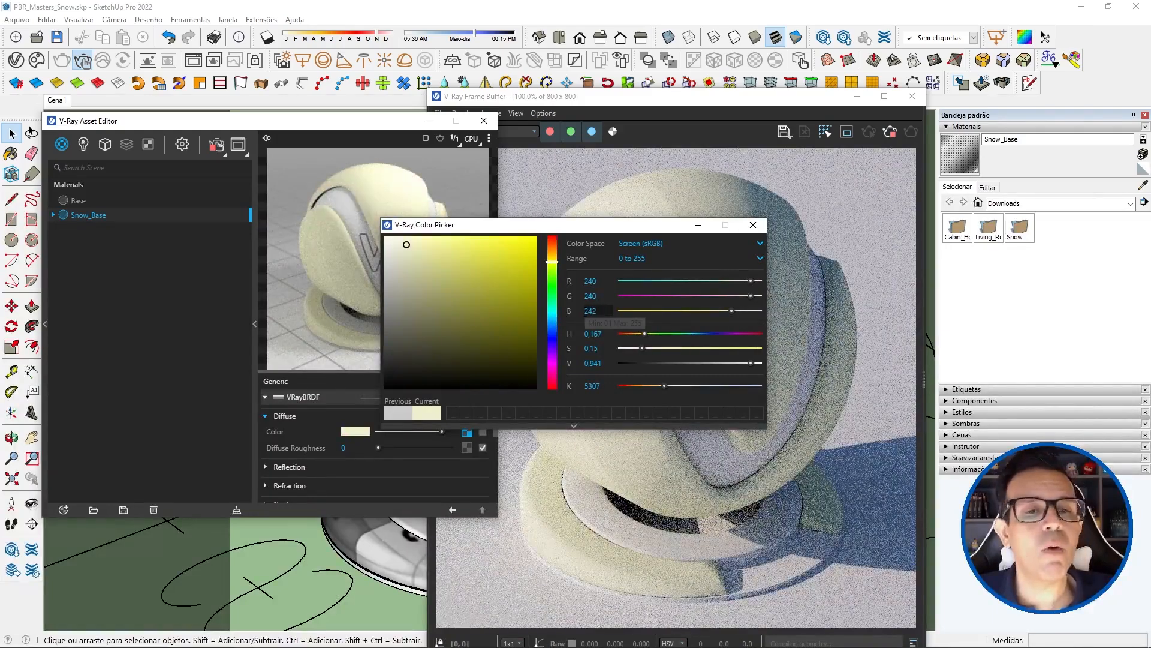
pyautogui.press('Return')
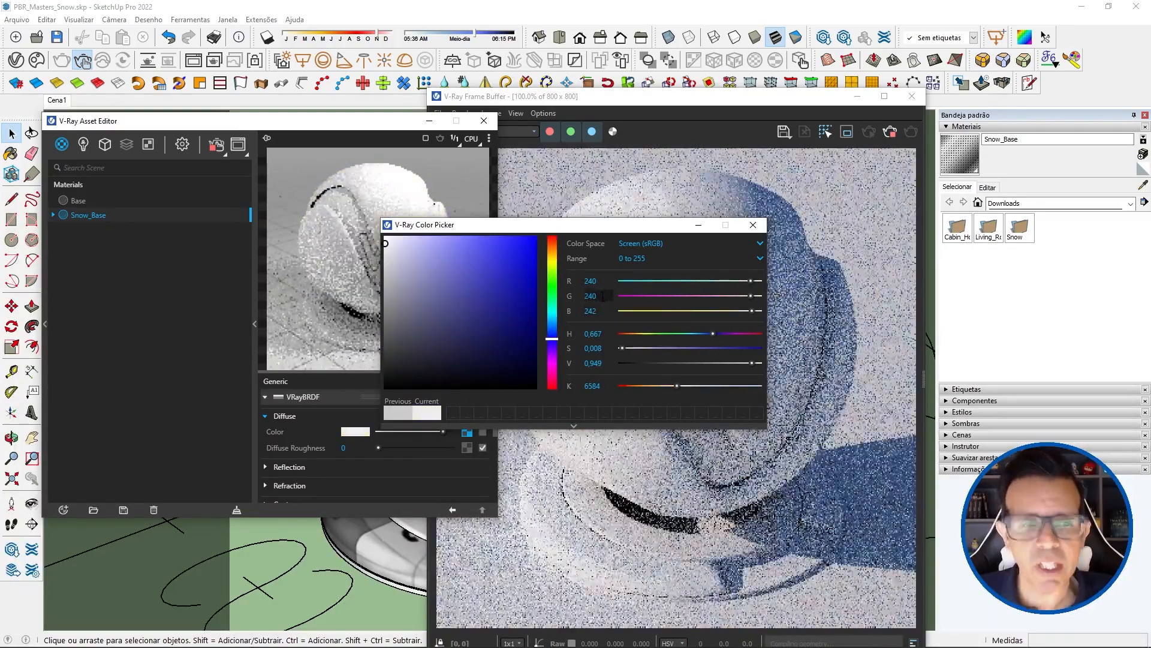
pyautogui.click(759, 234)
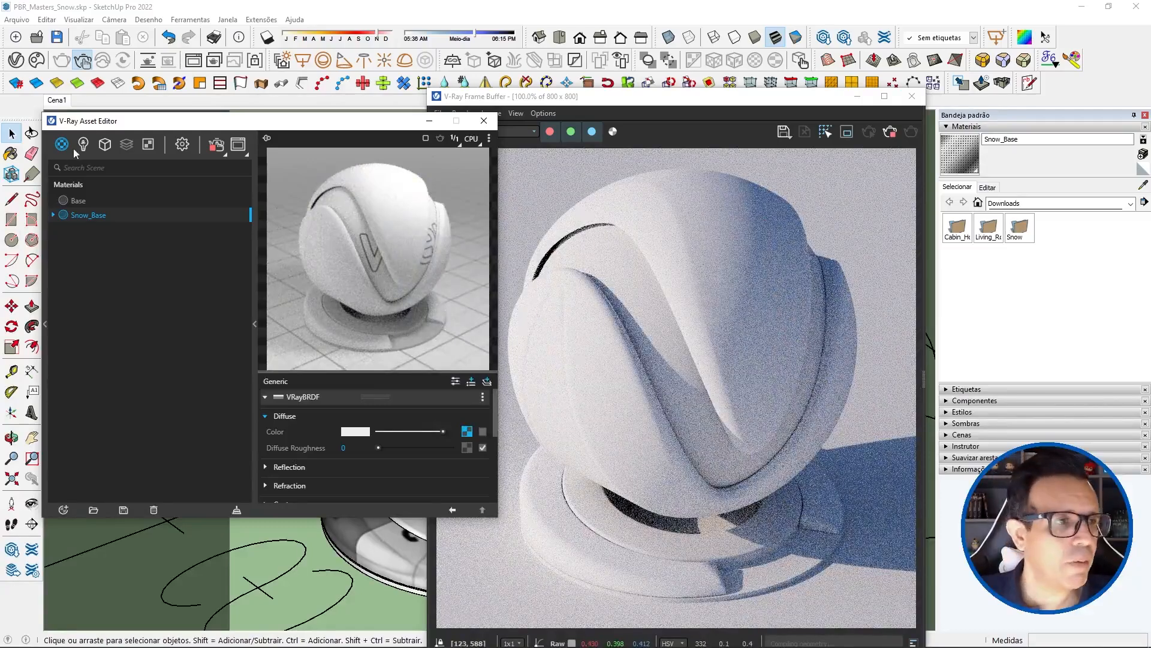
# Step: Display the scene's geometry assets, minimize the V-Ray Frame Buffer and stop the interactive render
pyautogui.click(105, 145)
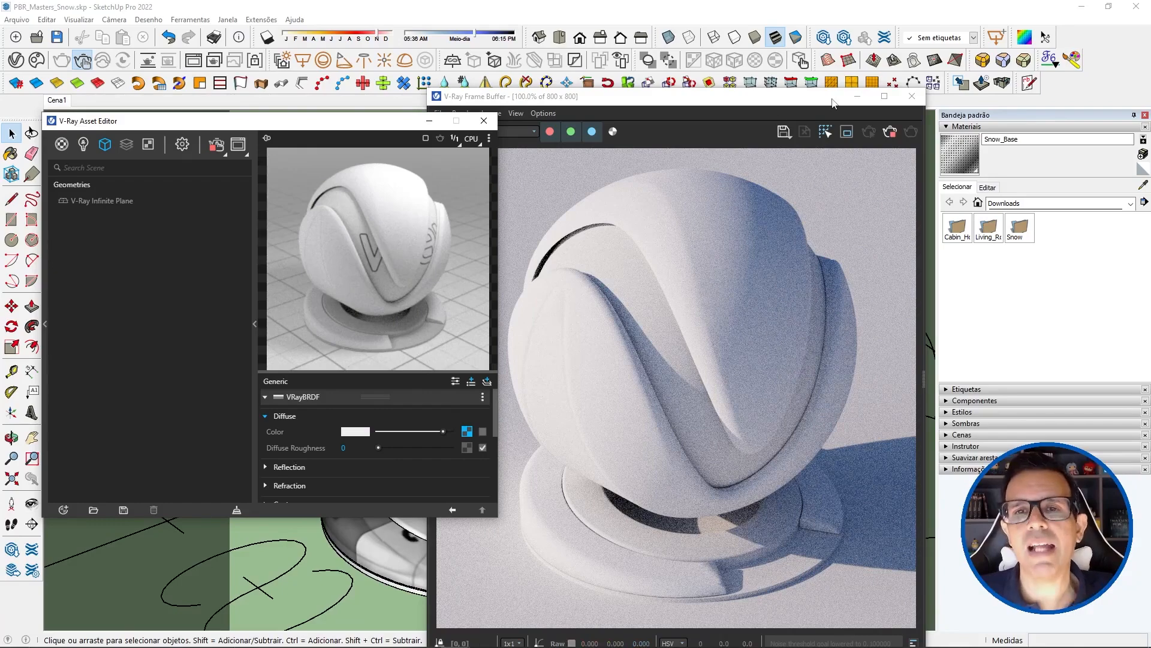
pyautogui.click(858, 97)
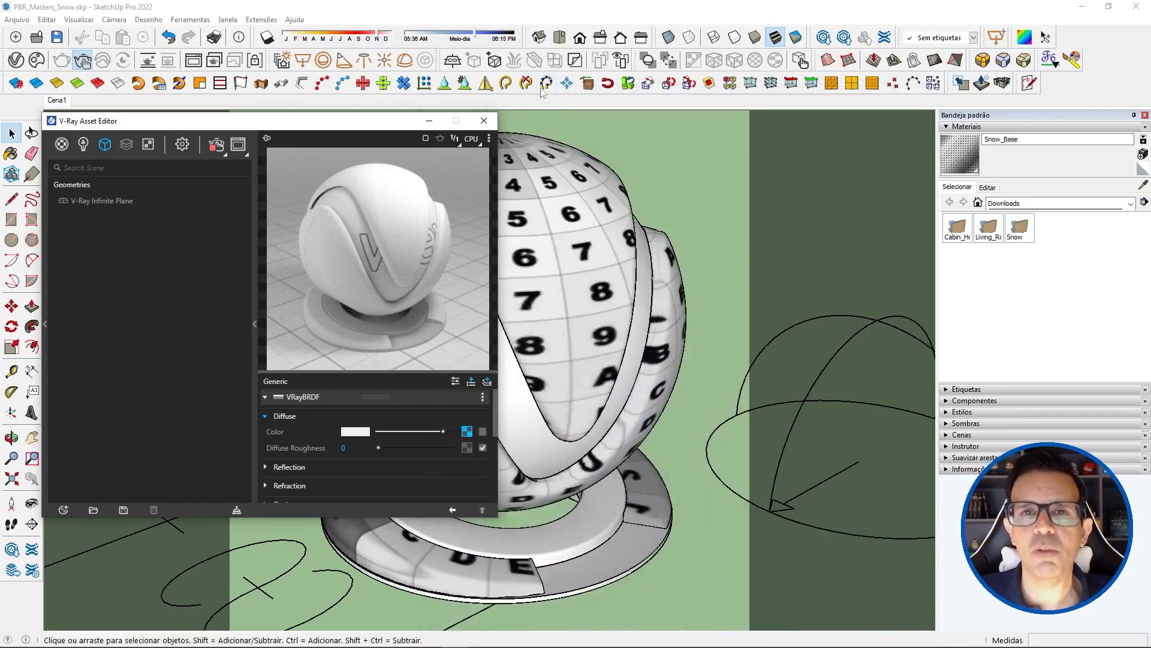
pyautogui.click(86, 59)
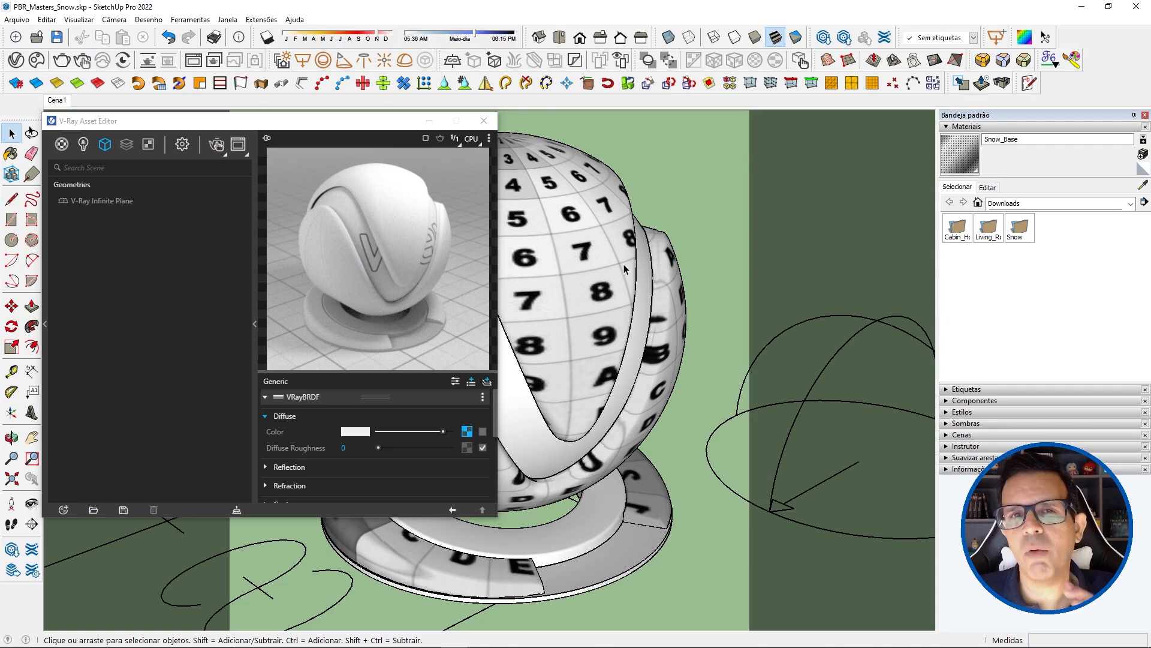
# Step: Select the material ball group in the model and add a V-Ray displacement to it
pyautogui.click(589, 257)
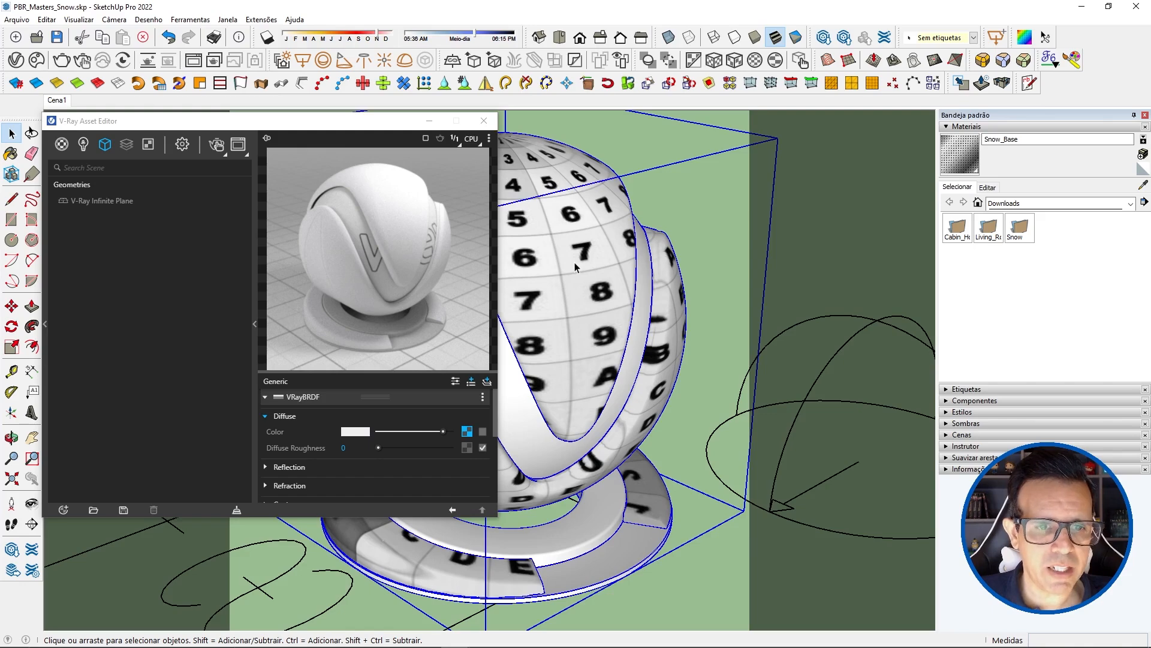
pyautogui.click(627, 84)
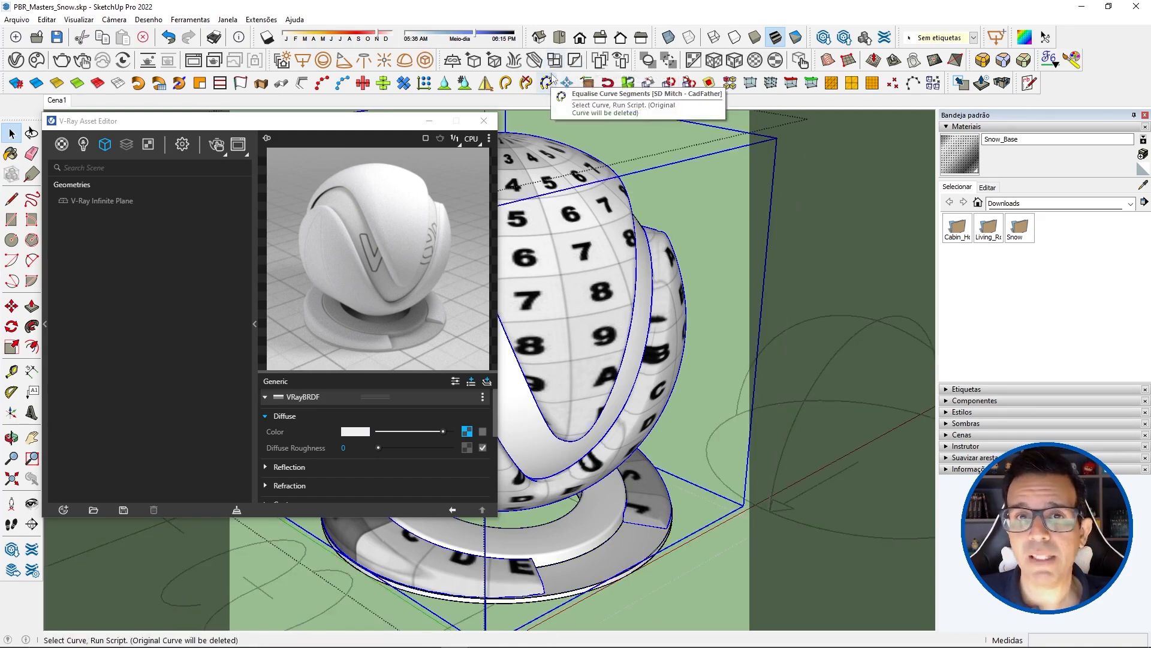
pyautogui.click(546, 83)
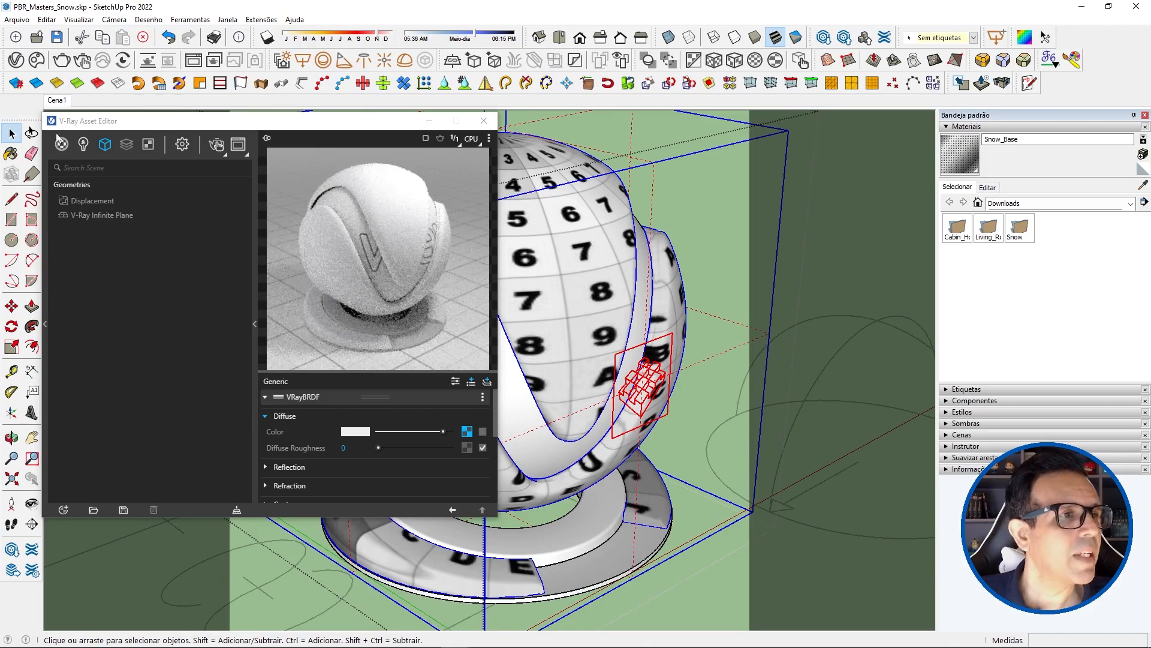
# Step: Restart the interactive render and bring the V-Ray Asset Editor back to the front
pyautogui.click(84, 62)
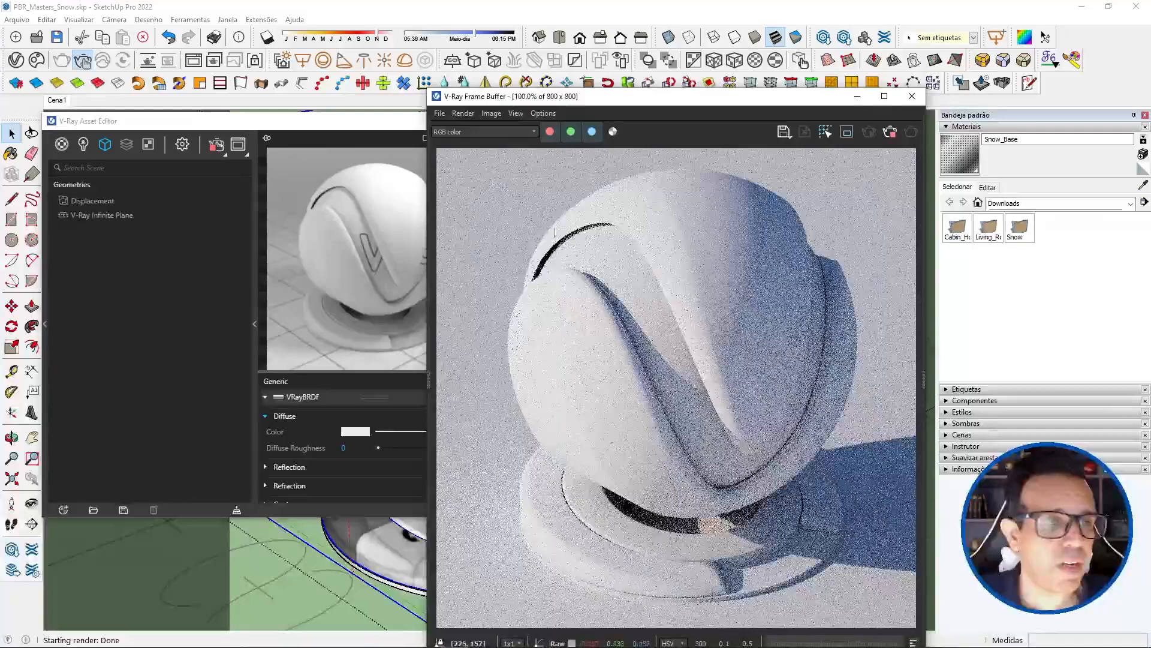
pyautogui.click(320, 126)
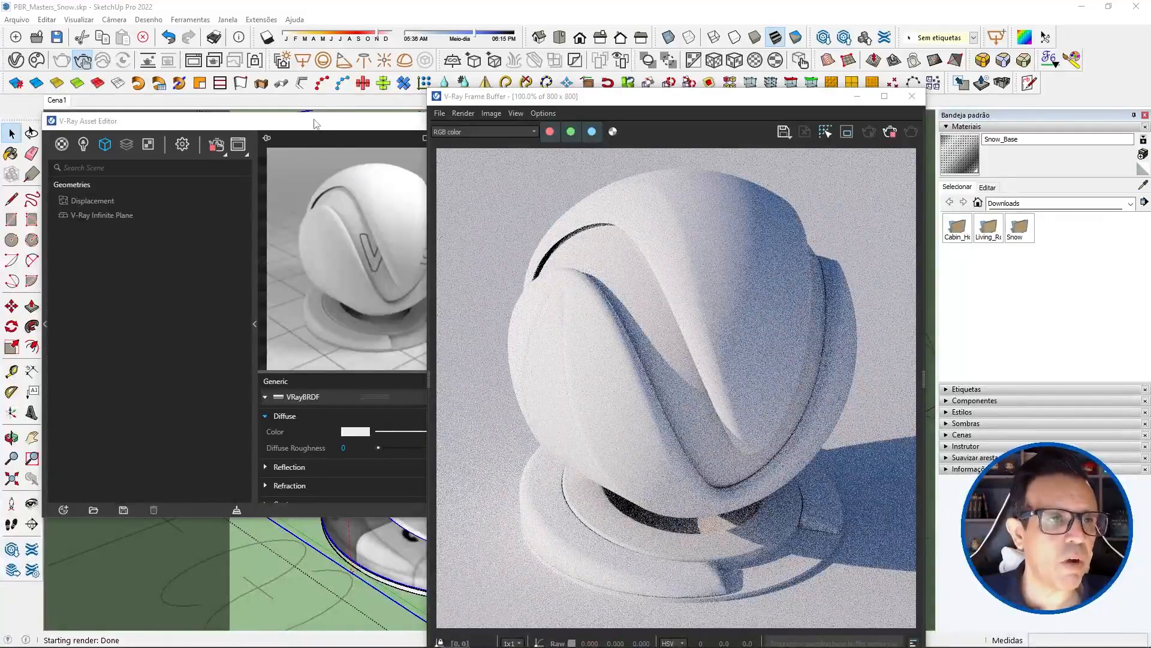
pyautogui.click(354, 129)
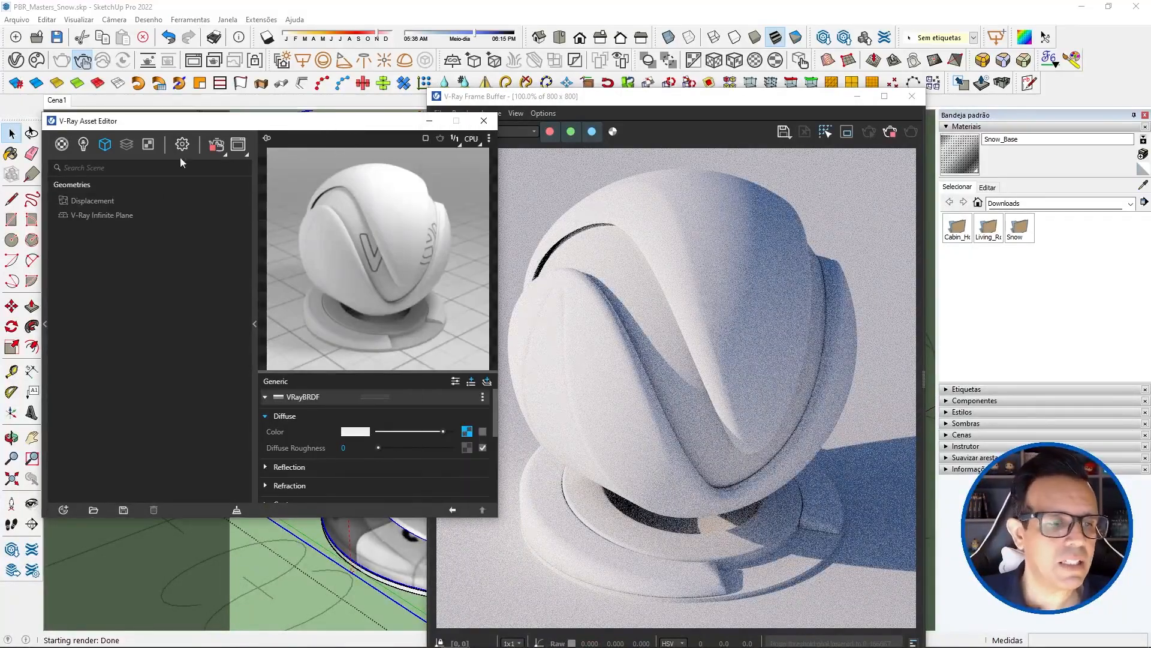
# Step: Enable Keep Continuity on the Displacement geometry and set its Amount to 1,5
pyautogui.click(84, 202)
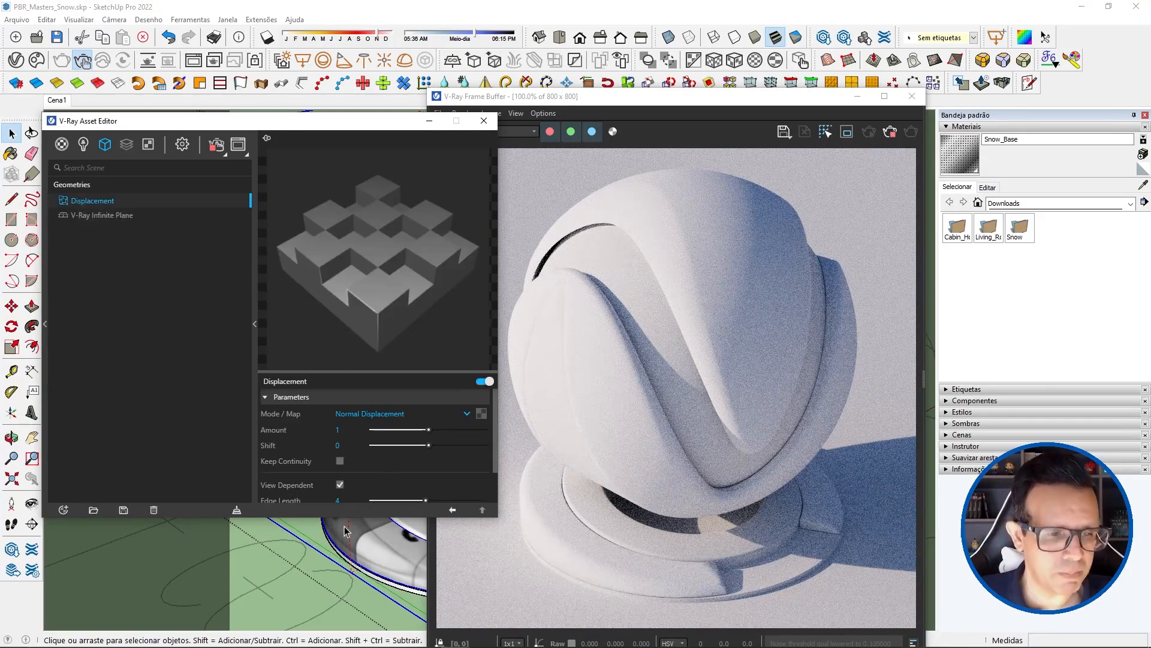
pyautogui.moveTo(341, 516); pyautogui.dragTo(340, 616)
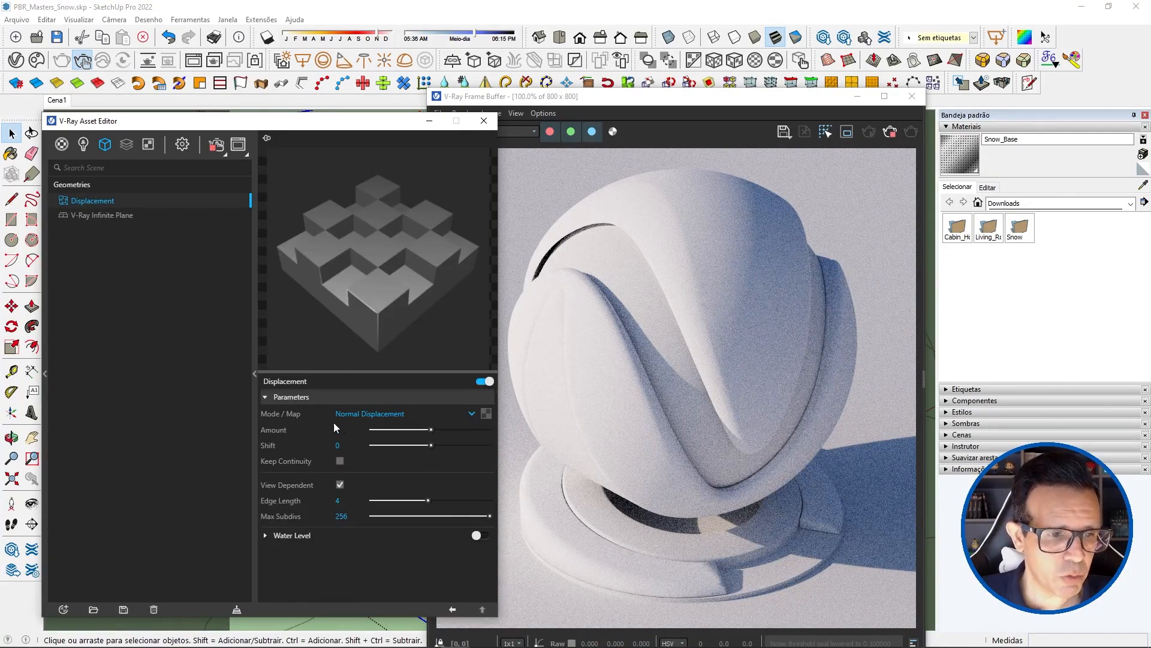
pyautogui.click(340, 460)
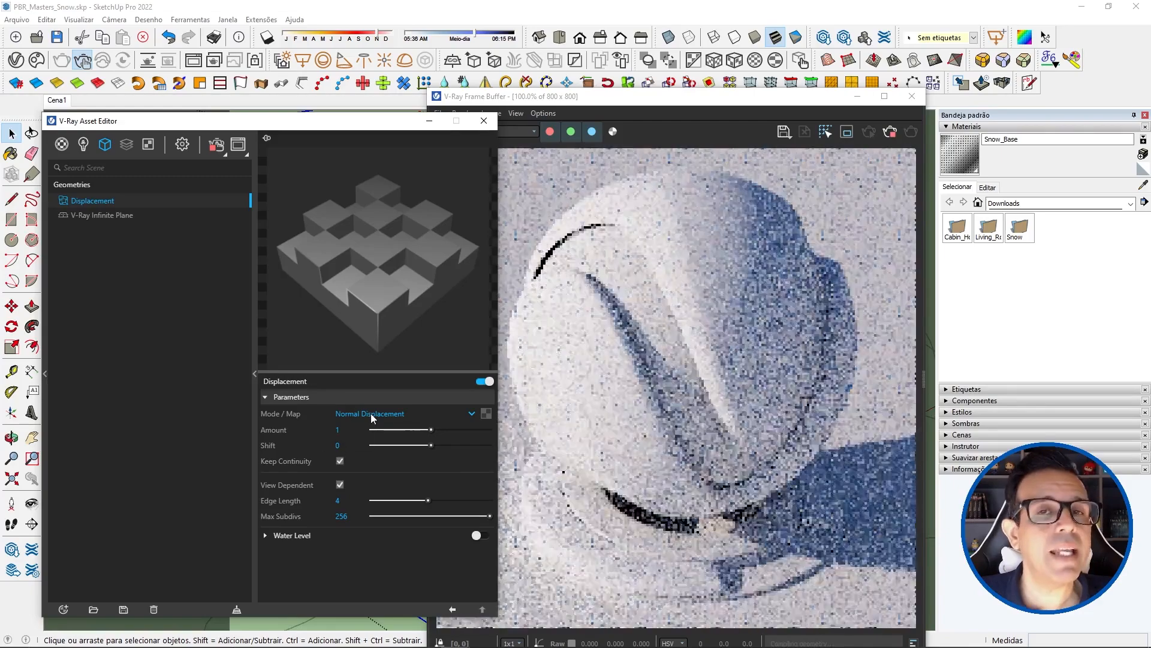
pyautogui.moveTo(346, 430); pyautogui.dragTo(322, 431)
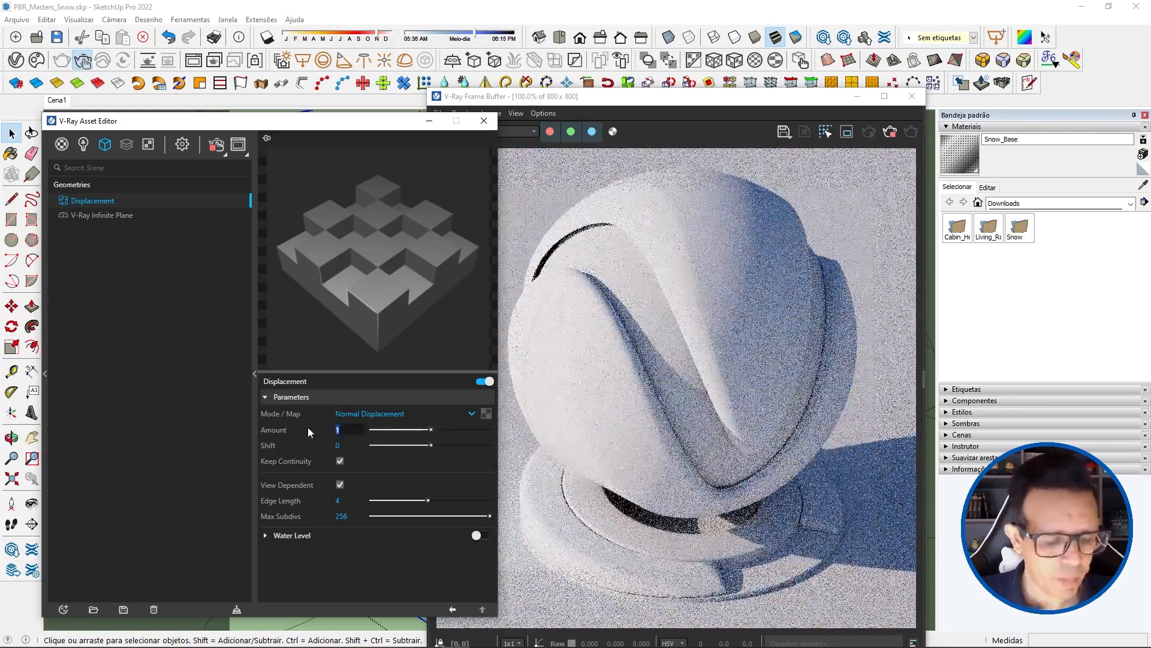
pyautogui.write('1,')
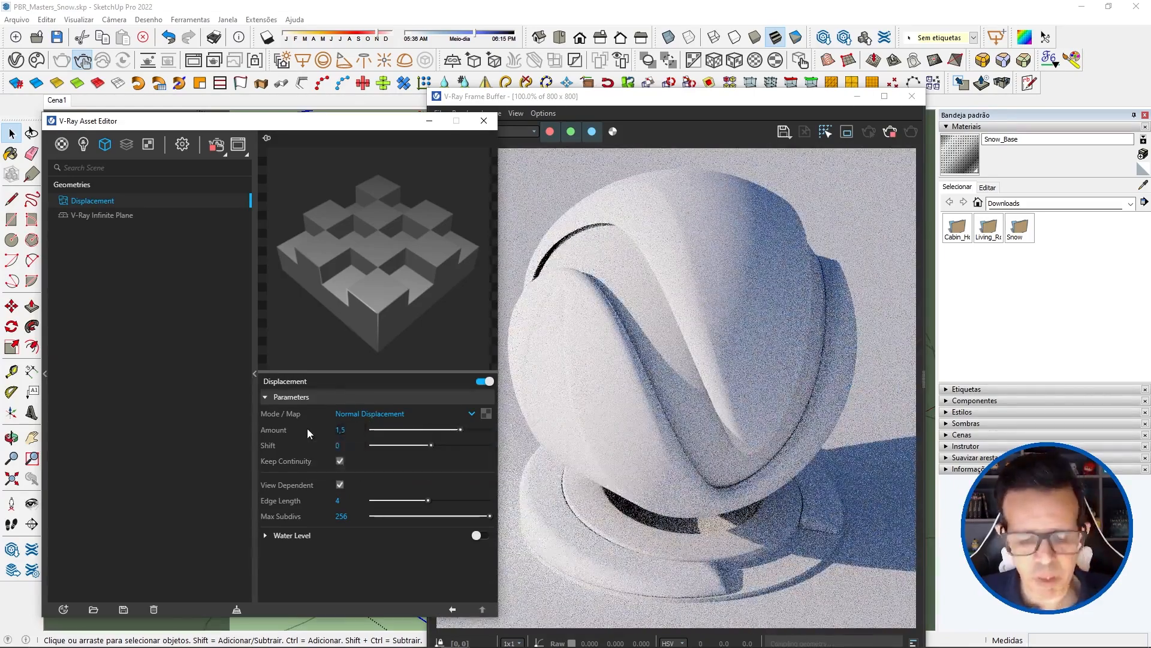
pyautogui.write('5')
pyautogui.press('Return')
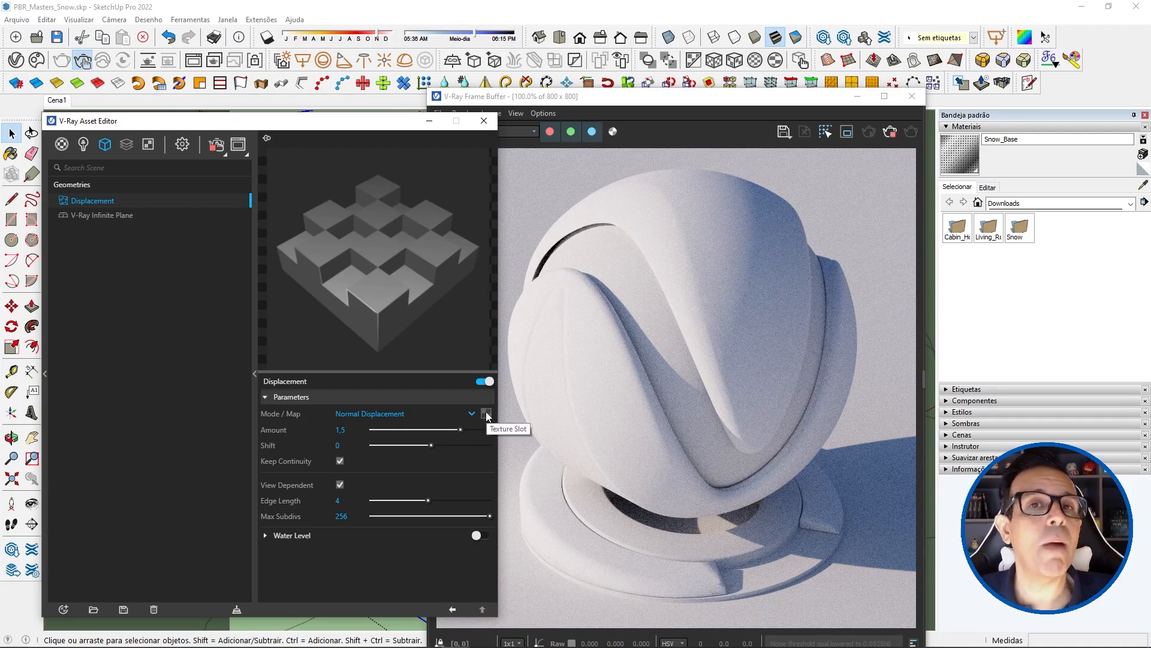
# Step: Assign a Tri-Planar texture to the map slot of the Displacement geometry
pyautogui.click(486, 413)
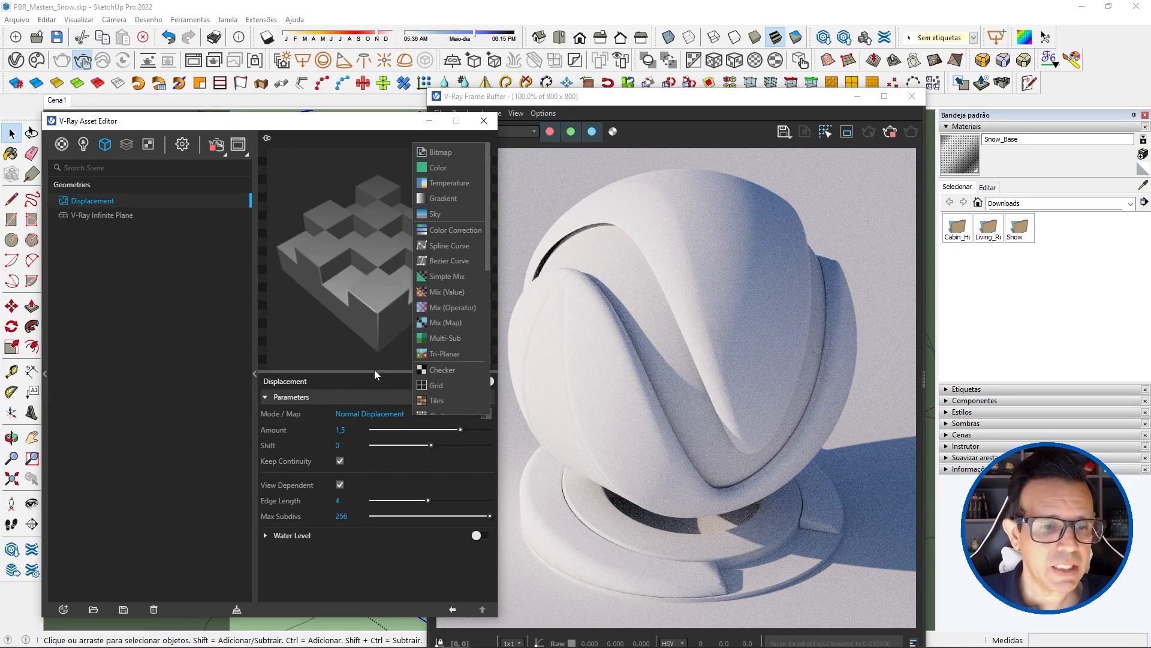
pyautogui.scroll(-8, 446, 330)
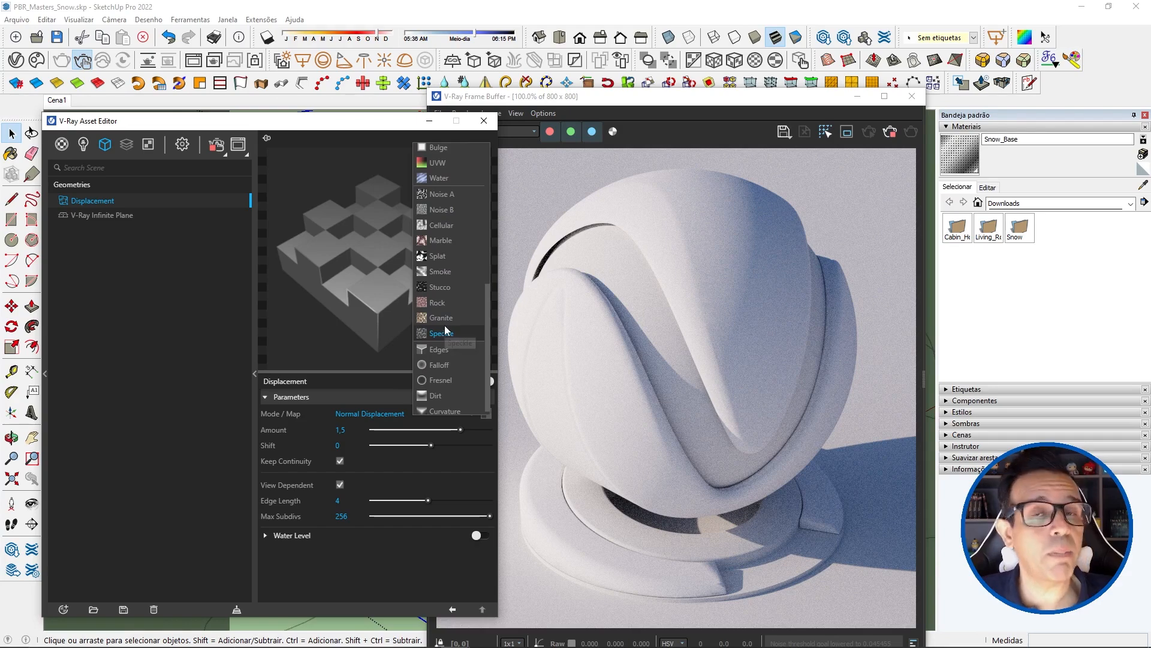
pyautogui.scroll(3, 446, 331)
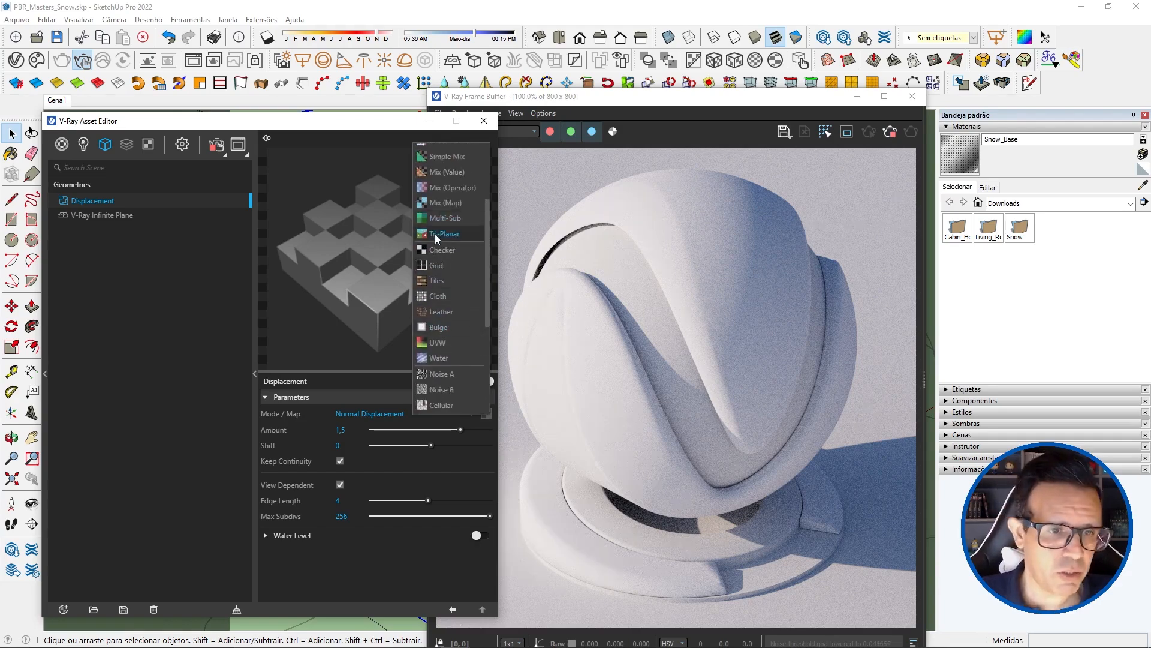
pyautogui.click(434, 233)
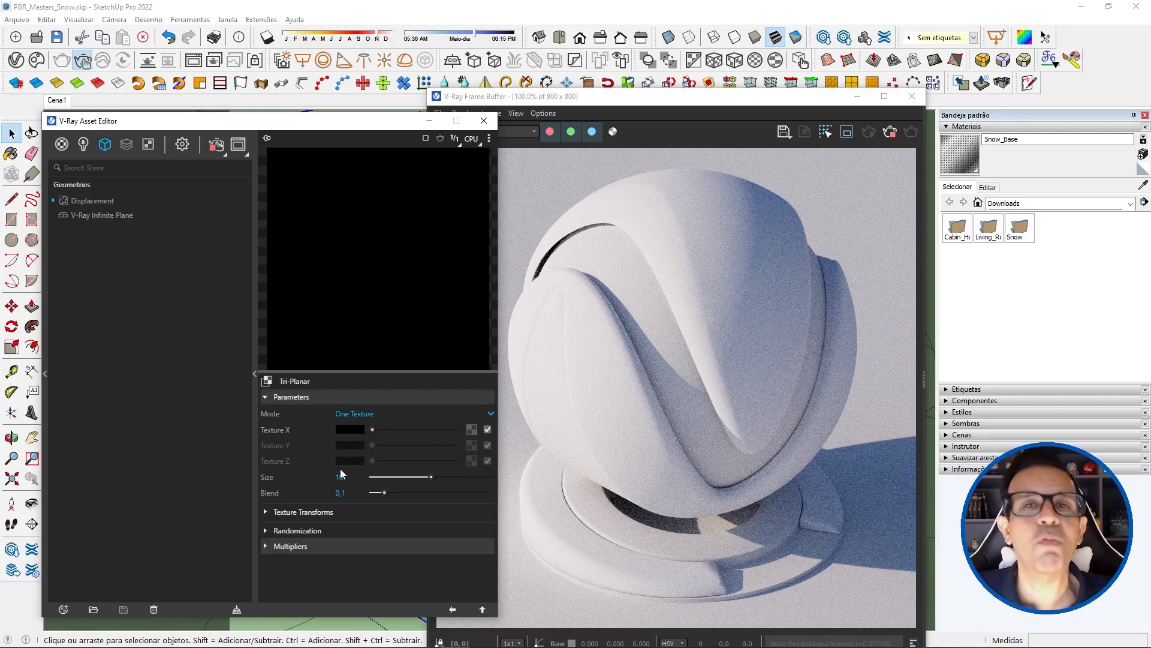
# Step: Assign a Noise A texture to the Texture X slot of the Tri-Planar map
pyautogui.click(473, 429)
pyautogui.scroll(-3, 447, 373)
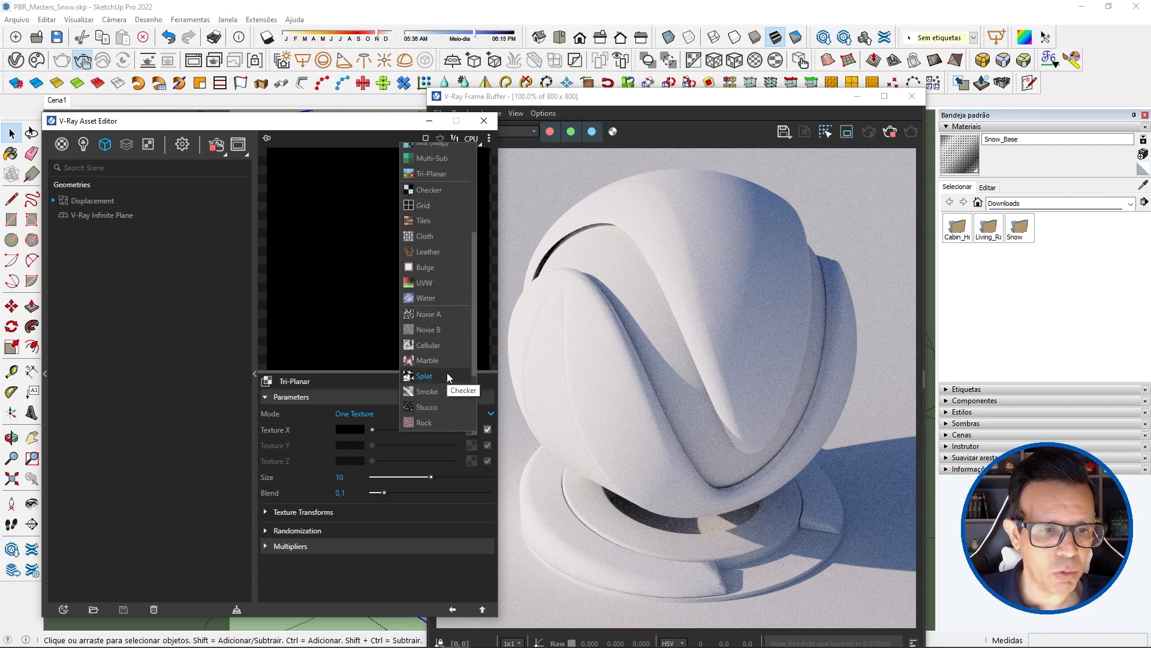
pyautogui.click(434, 314)
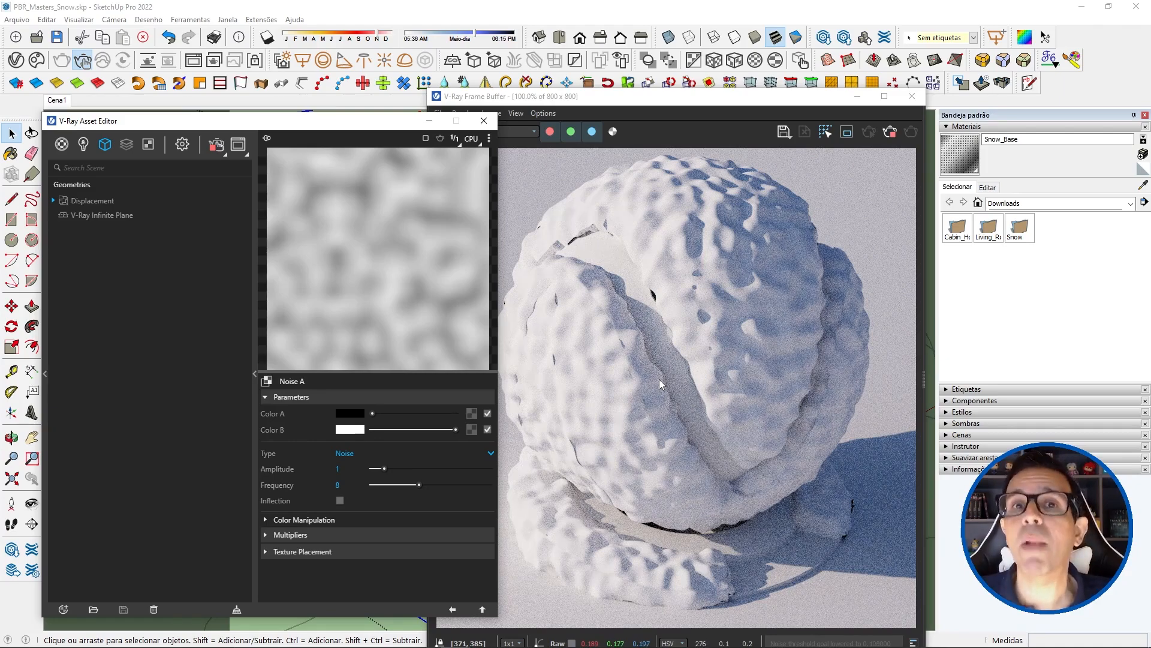
# Step: Set the Texture Placement type of the Noise A texture to 3D (Object Space)
pyautogui.click(266, 551)
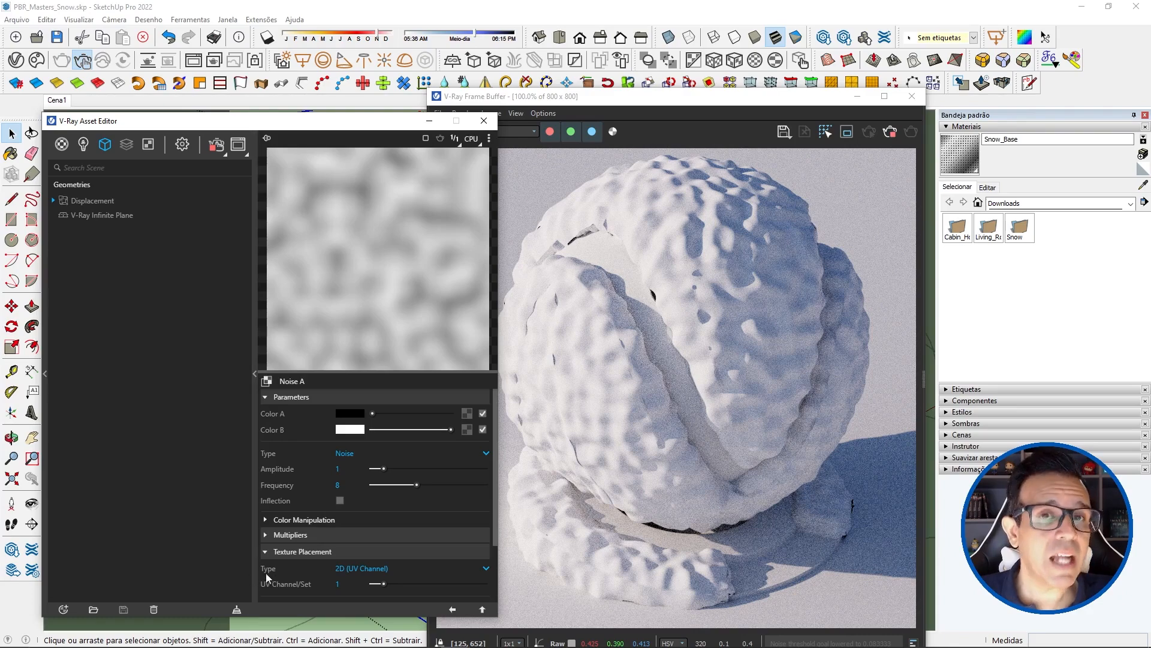
pyautogui.click(357, 569)
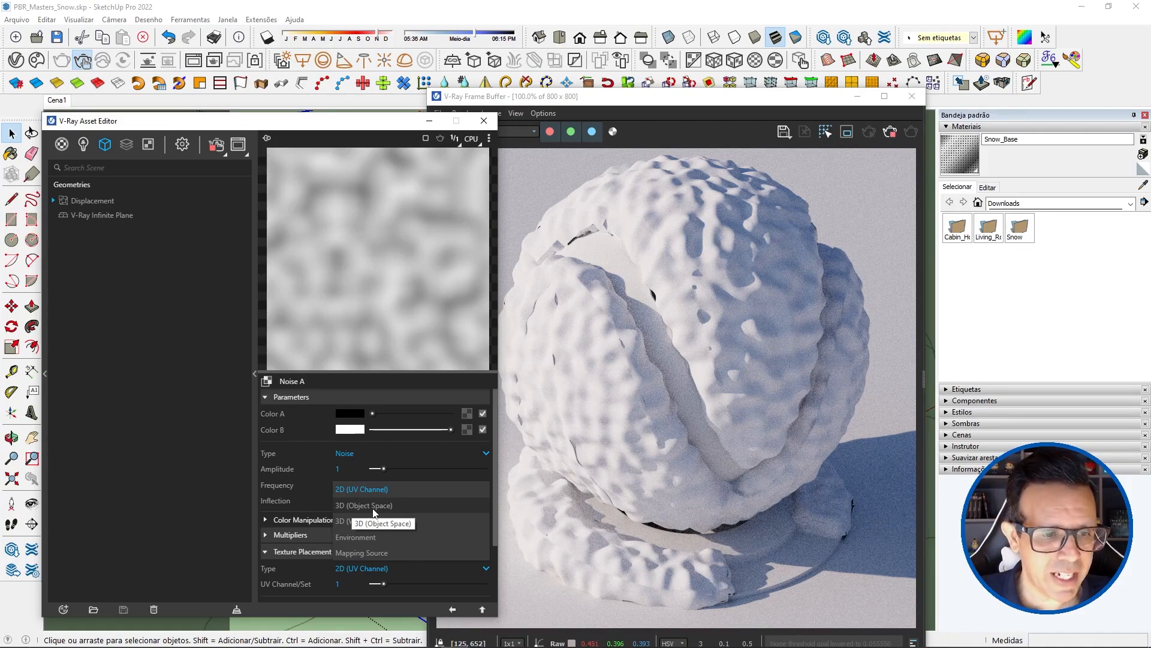
pyautogui.click(372, 507)
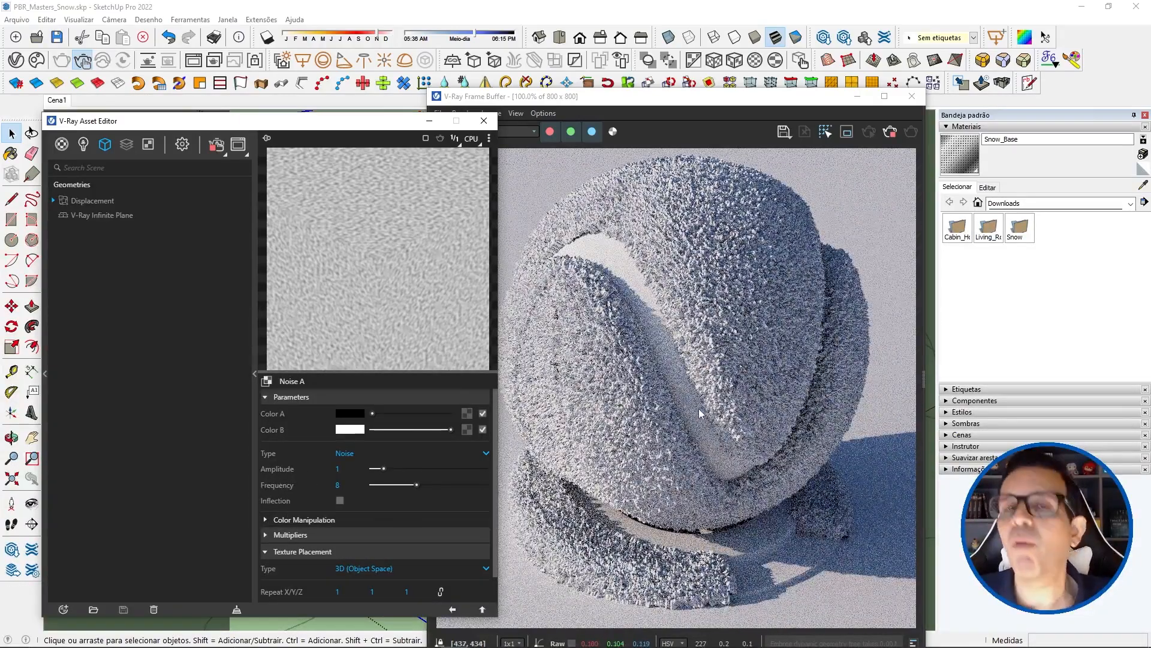
# Step: Set the Frequency of the Noise A texture to .2
pyautogui.click(347, 485)
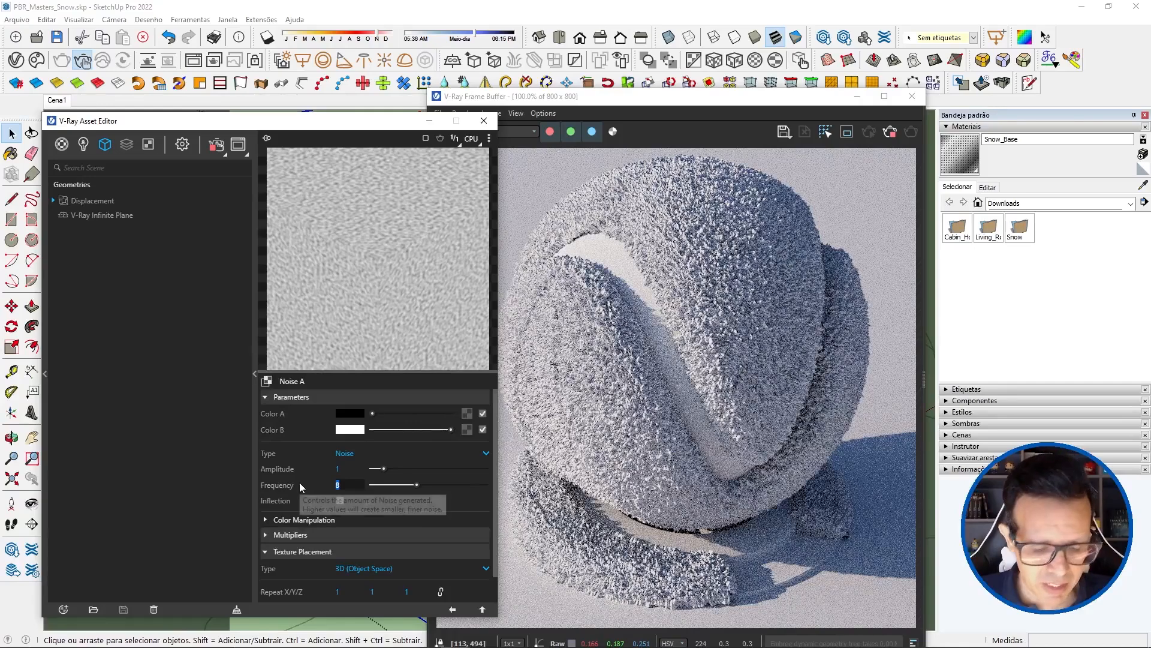
pyautogui.press('BackSpace')
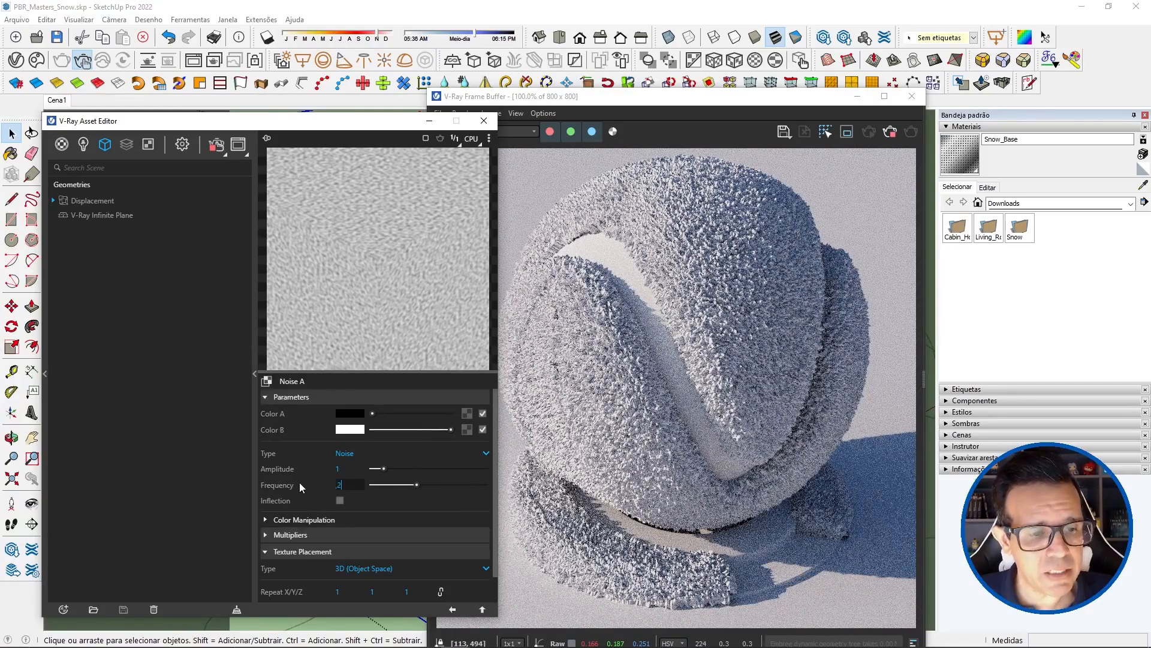
pyautogui.write('.2')
pyautogui.press('Return')
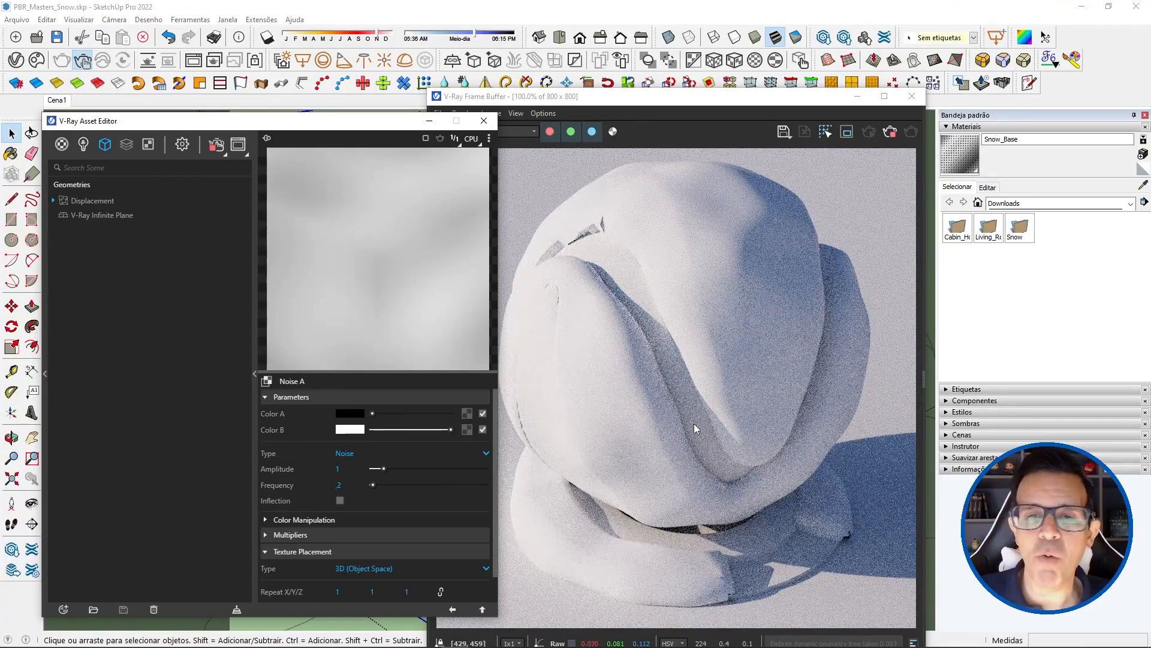
# Step: Stop the interactive render and save the SketchUp model
pyautogui.click(894, 134)
pyautogui.click(639, 250)
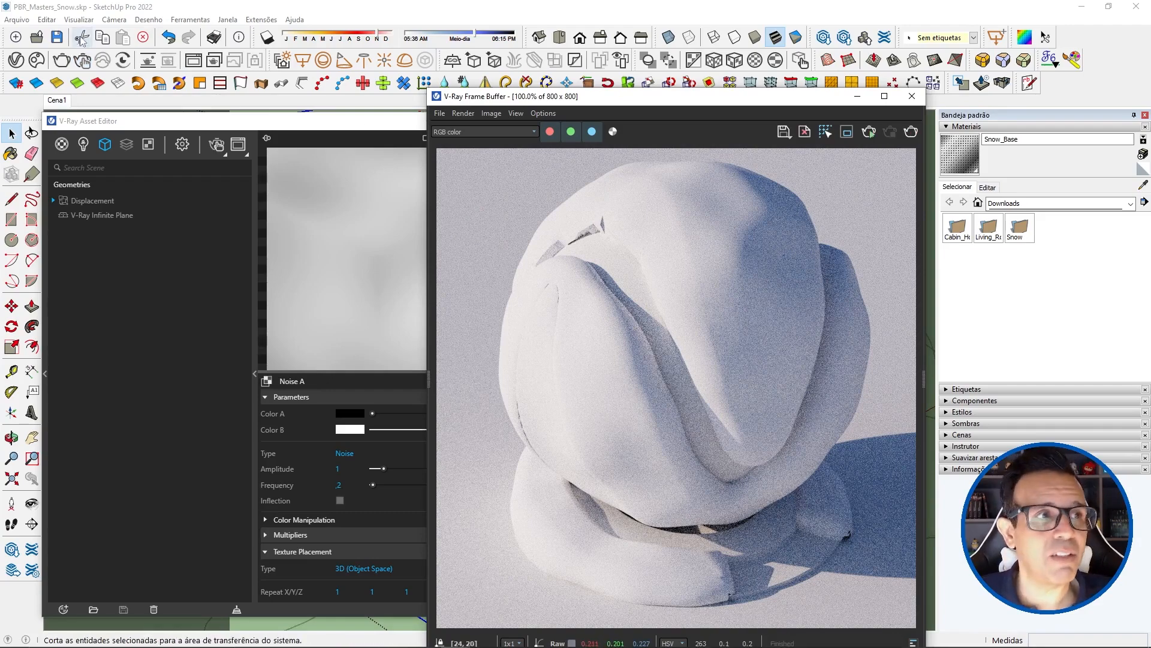
pyautogui.click(57, 37)
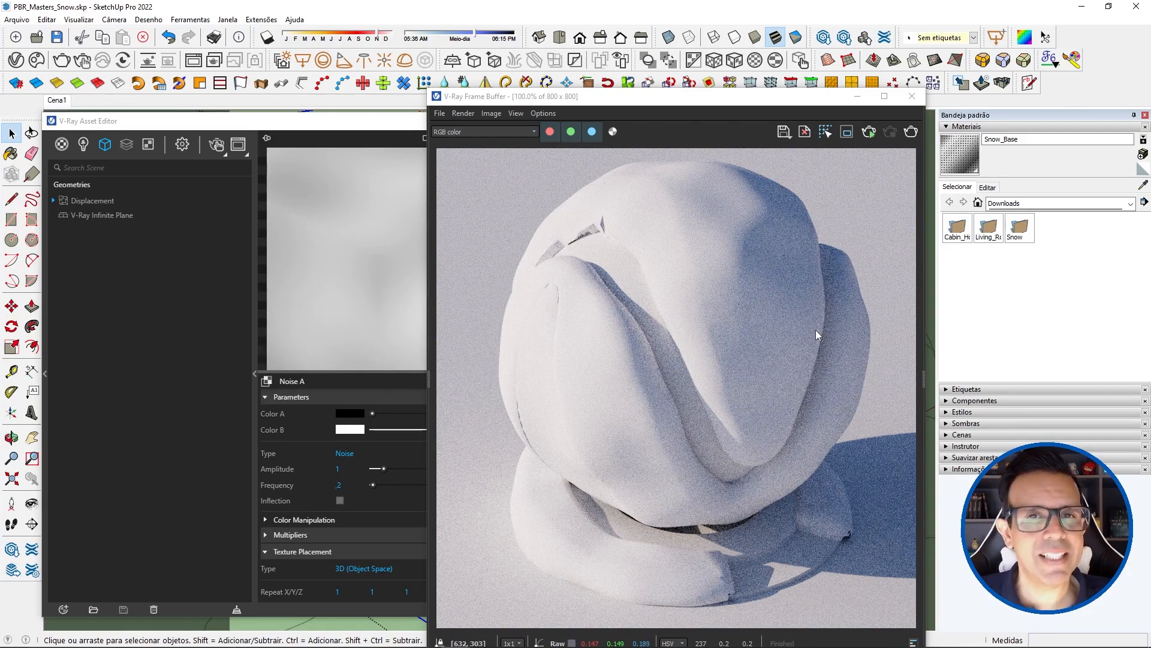
# Step: Return to the Tri-Planar map and wrap its Texture X noise in a Mix (Map) texture
pyautogui.click(275, 606)
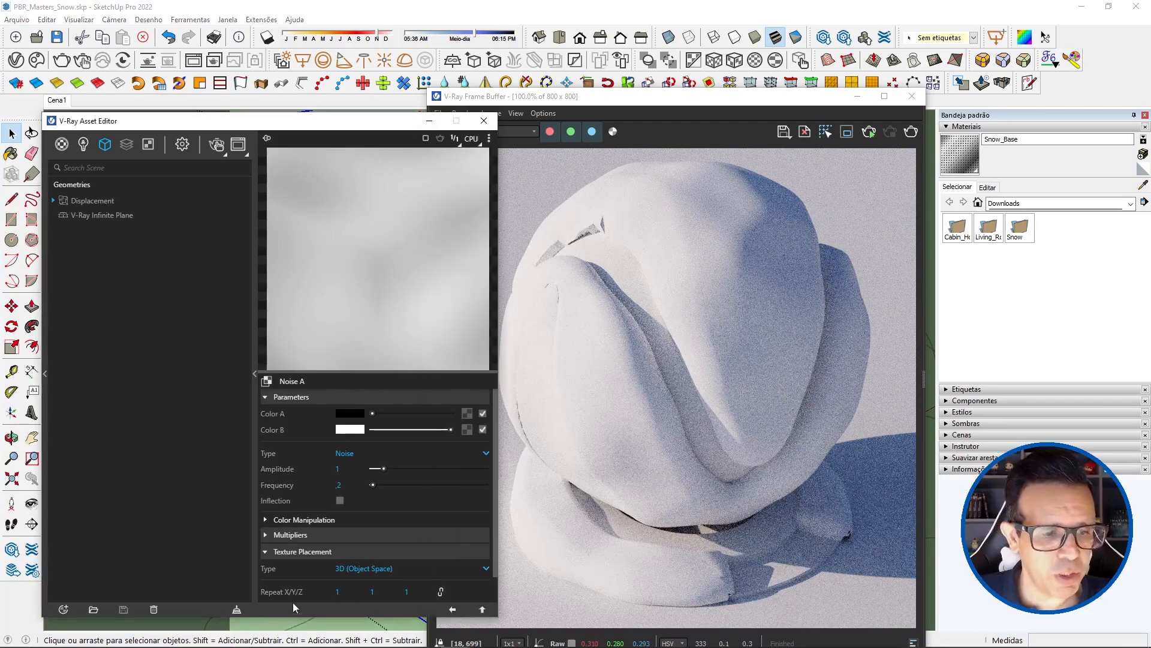
pyautogui.click(453, 610)
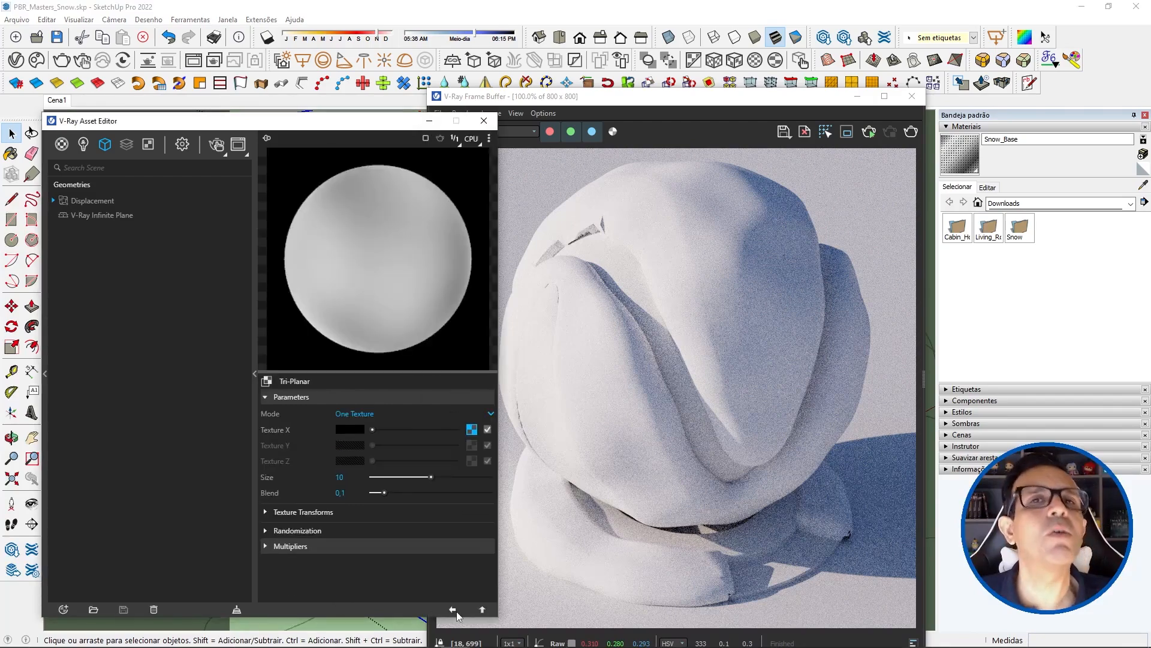
pyautogui.rightClick(472, 431)
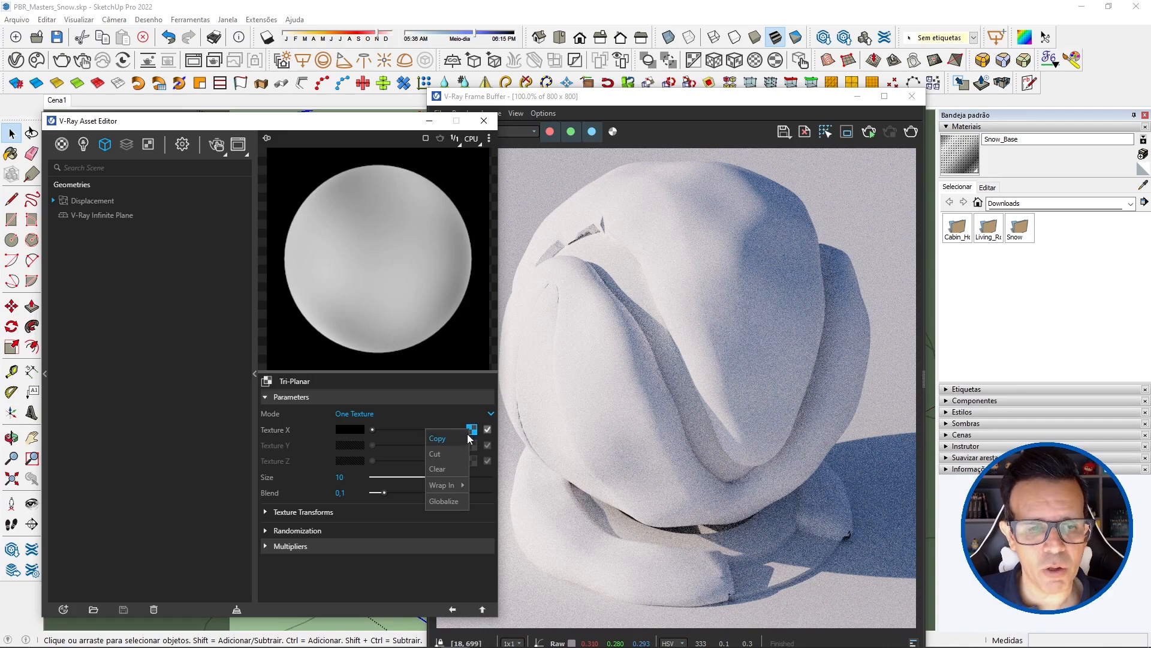
pyautogui.moveTo(449, 487)
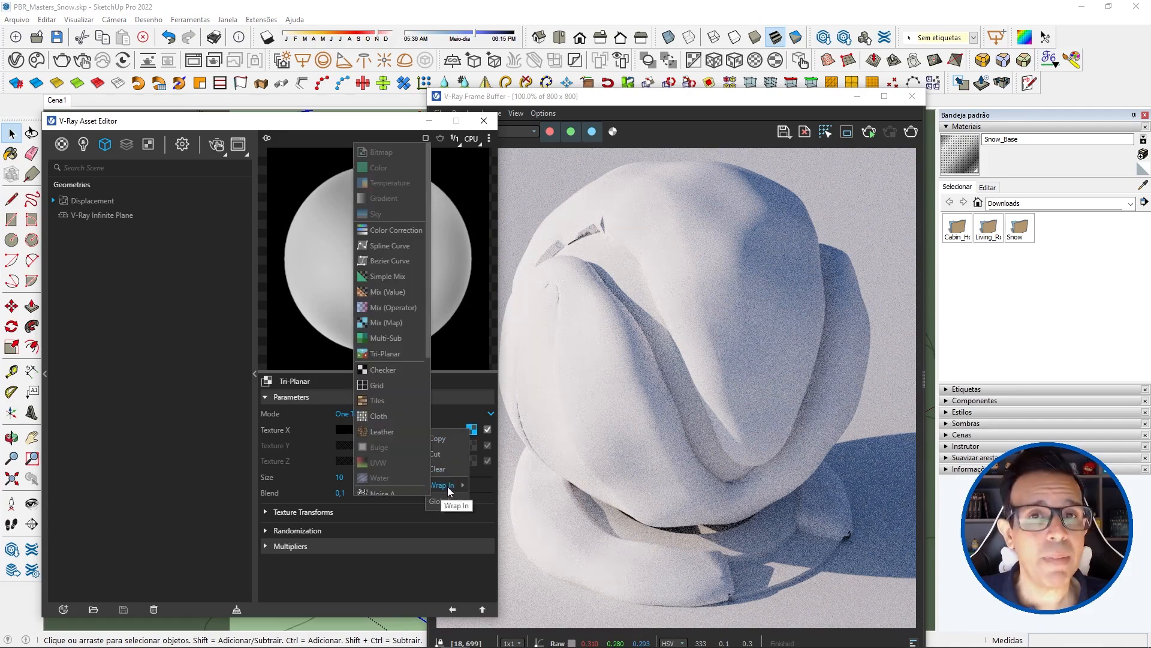
pyautogui.click(381, 324)
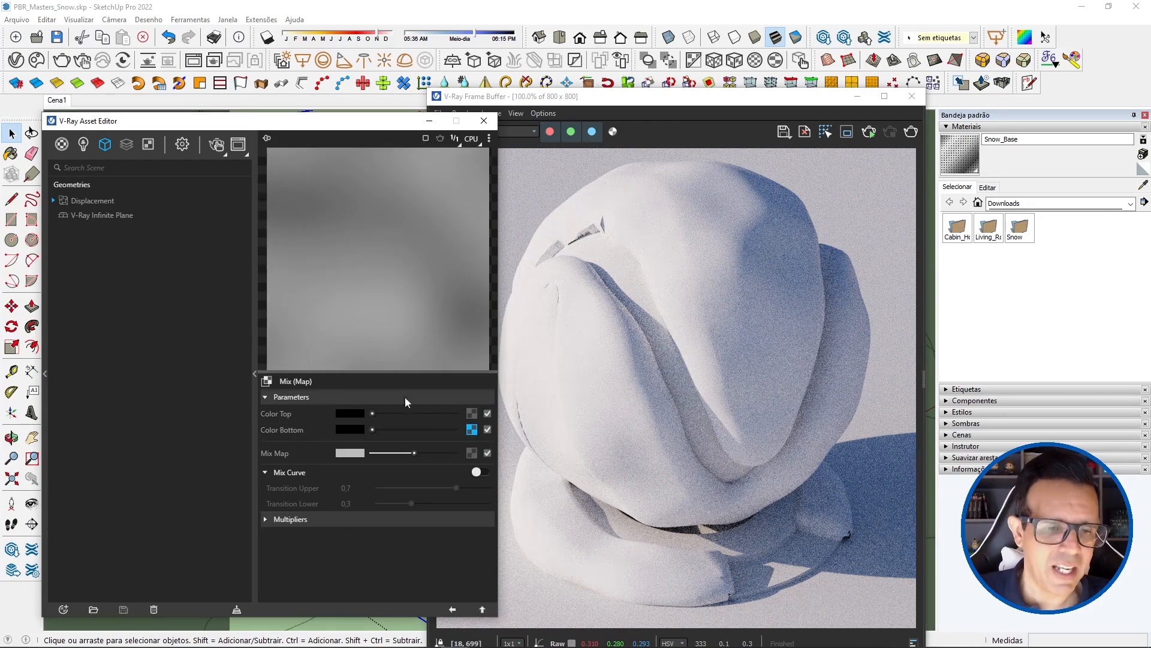
# Step: Copy the Color Bottom noise into the Color Top slot, restart the interactive render and bring the Asset Editor back to the front
pyautogui.moveTo(470, 430); pyautogui.dragTo(472, 416)
pyautogui.click(450, 428)
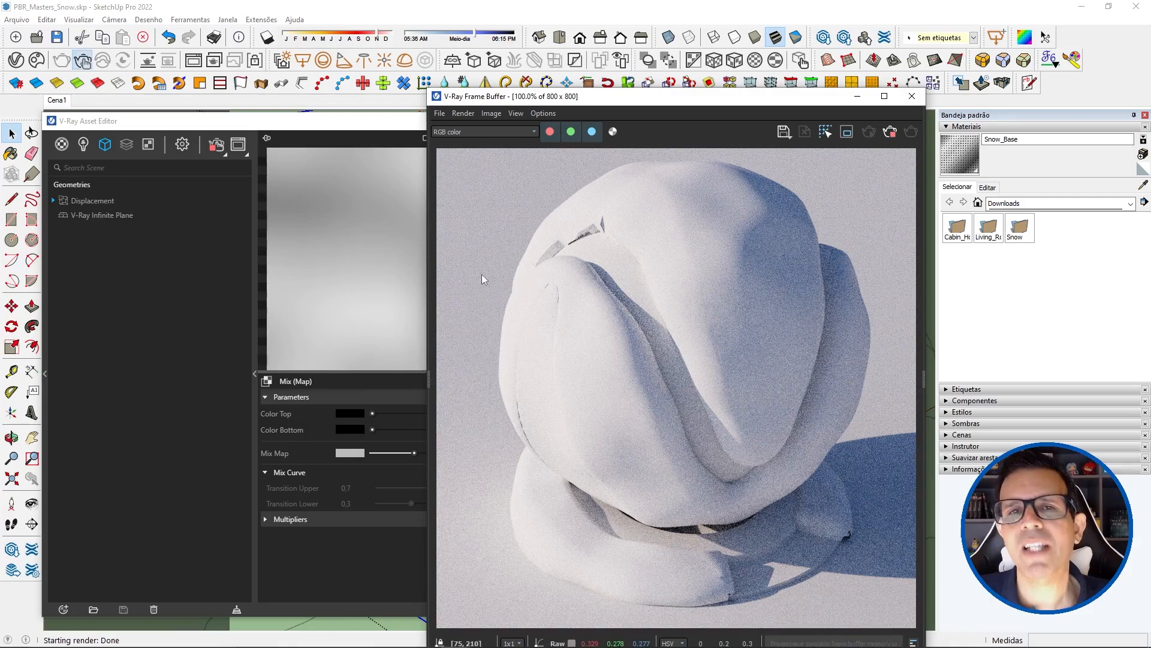
pyautogui.click(376, 127)
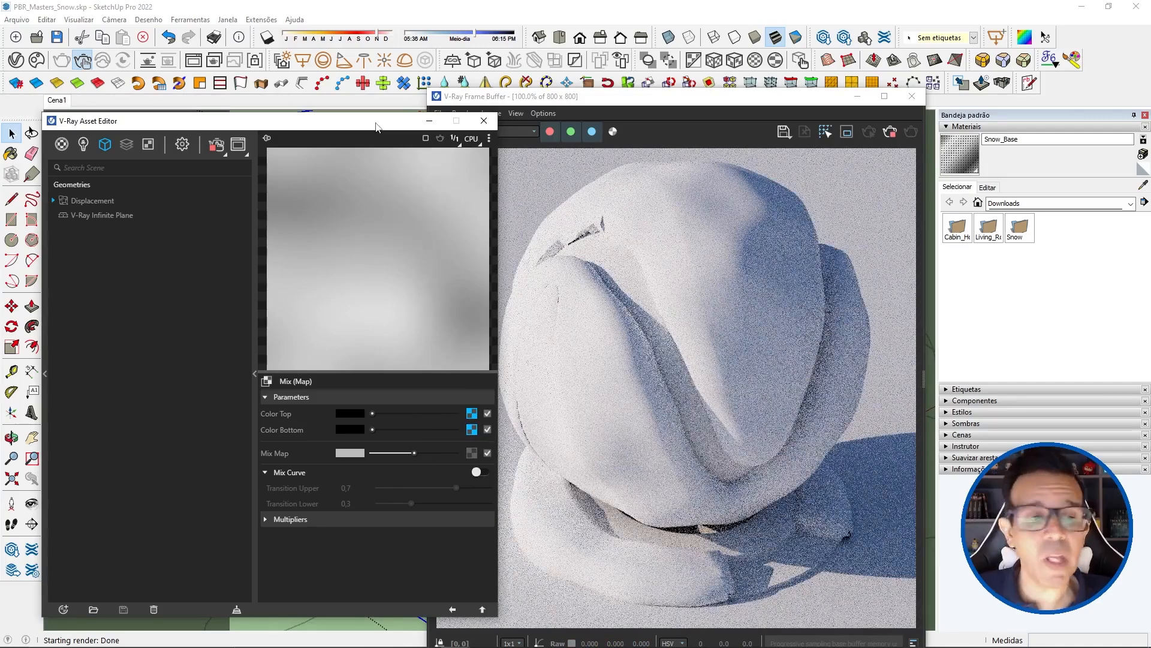
# Step: Open the Noise A texture in the Color Bottom slot and set its Frequency to 1
pyautogui.click(472, 430)
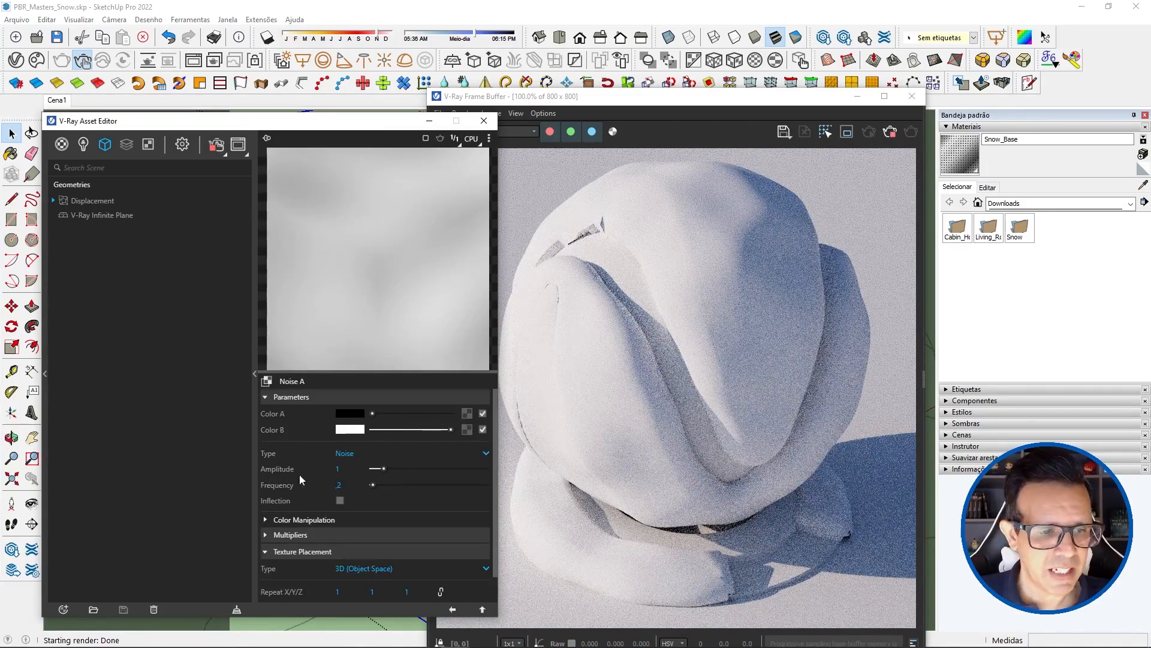
pyautogui.click(339, 485)
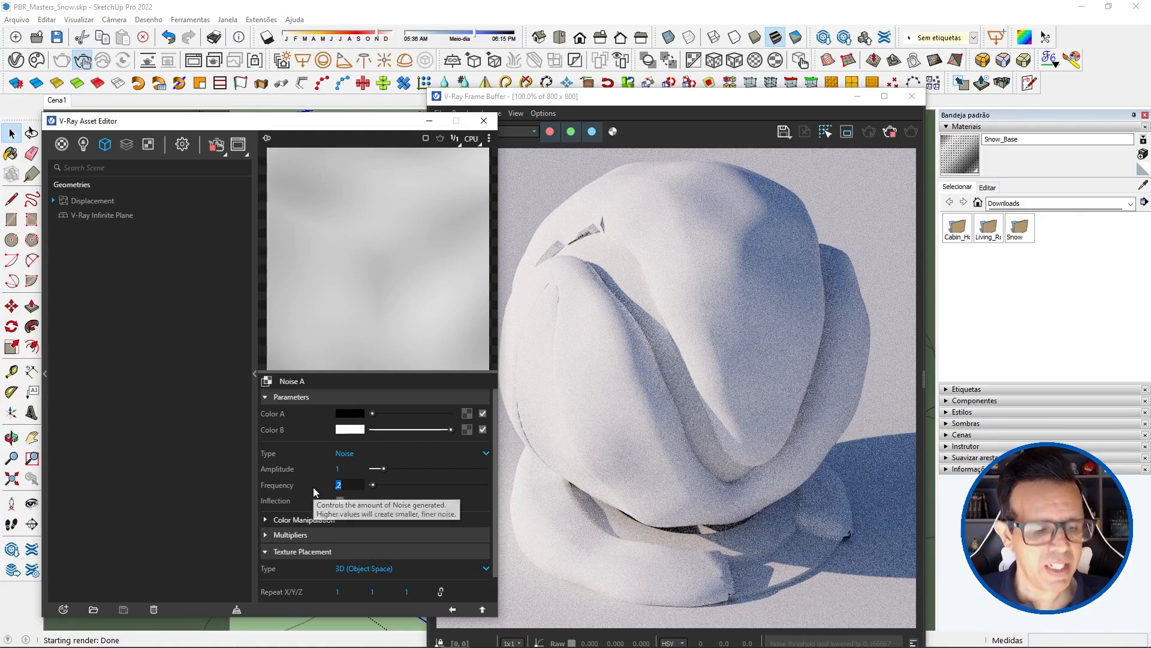
pyautogui.write('1')
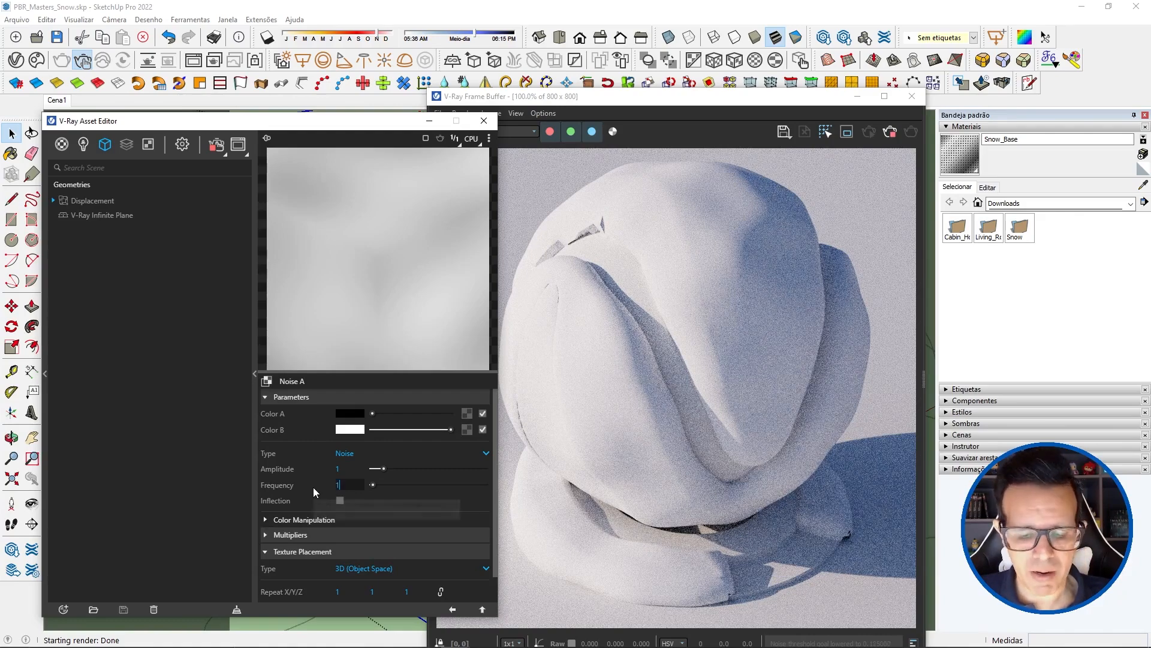
pyautogui.press('Return')
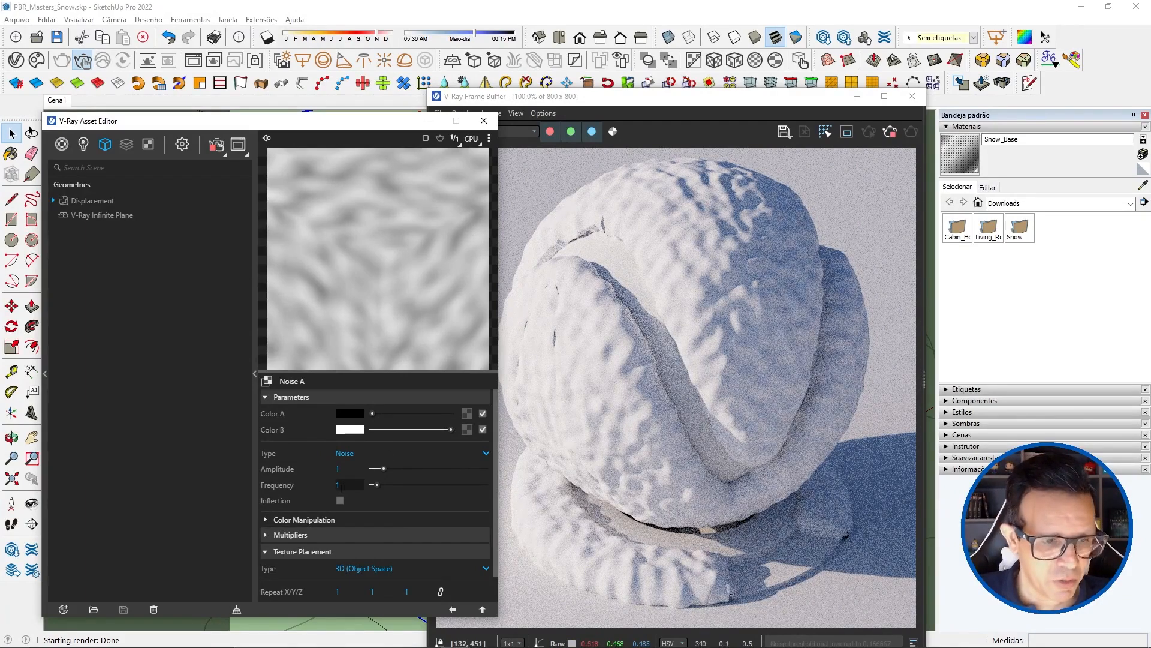
# Step: Reduce the Frequency of the Color Bottom noise to .7
pyautogui.moveTo(342, 485); pyautogui.dragTo(310, 483)
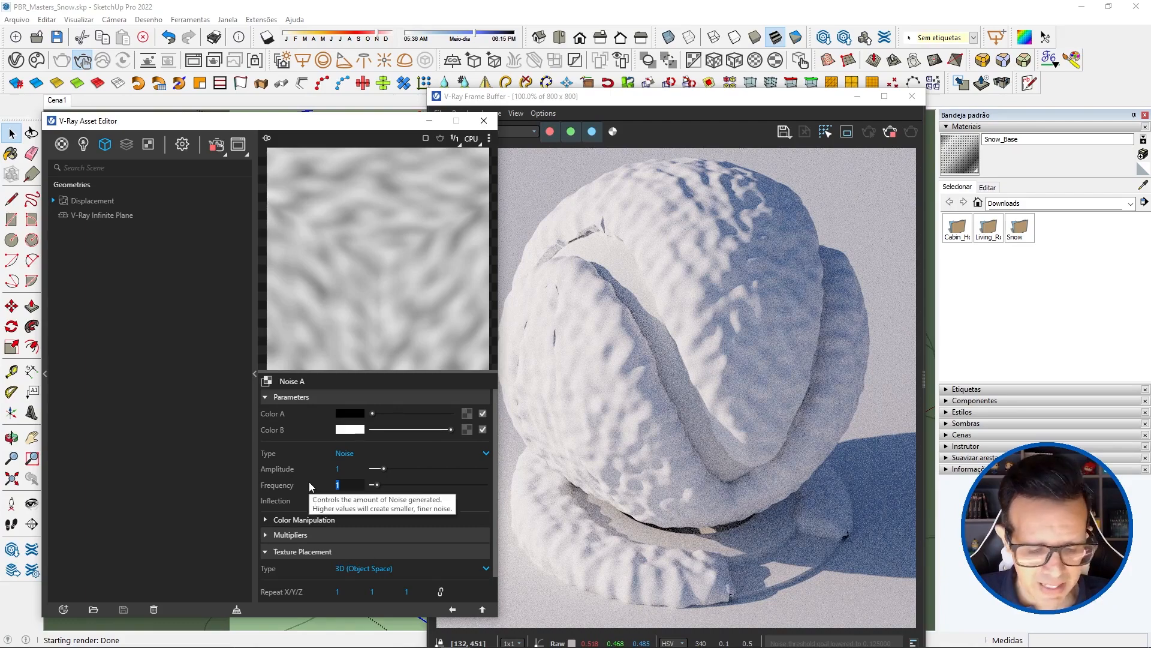
pyautogui.write(',7')
pyautogui.press('Return')
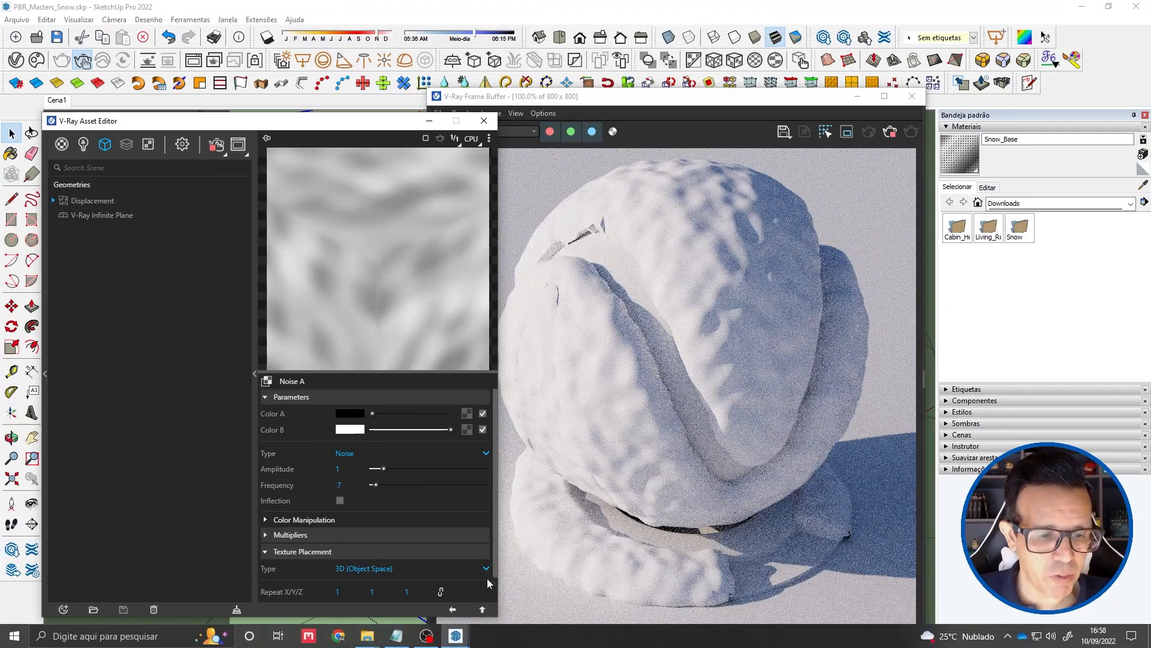
# Step: Return to the Mix (Map) texture and test its Mix Map value at full black and at full white
pyautogui.click(453, 609)
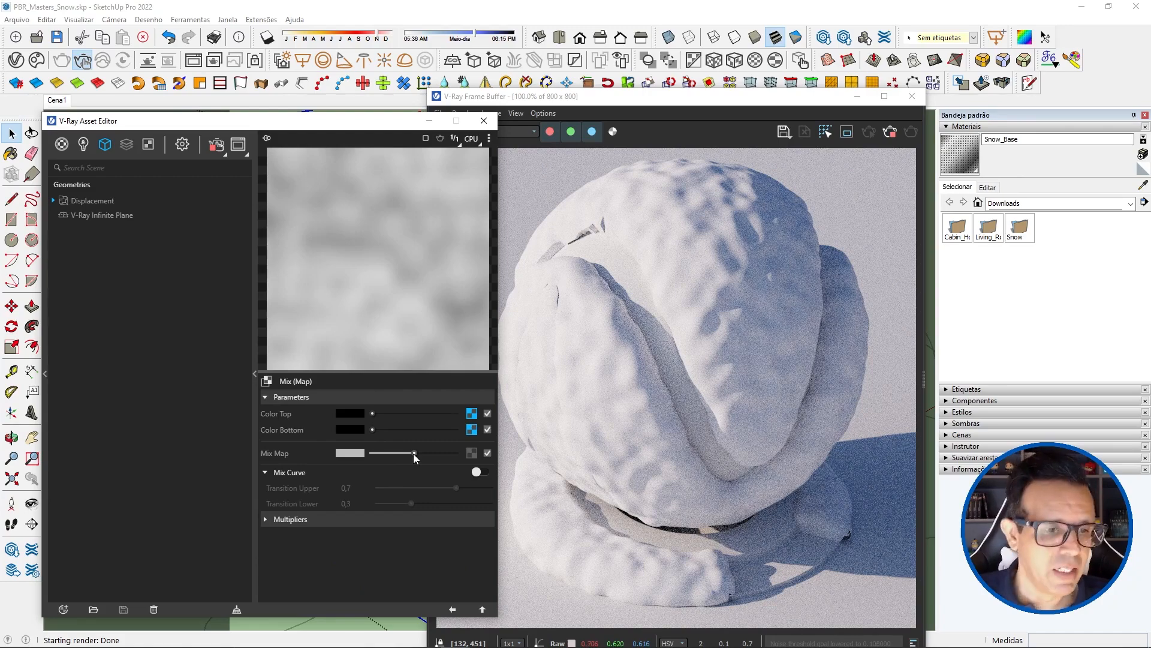
pyautogui.moveTo(414, 453); pyautogui.dragTo(371, 454)
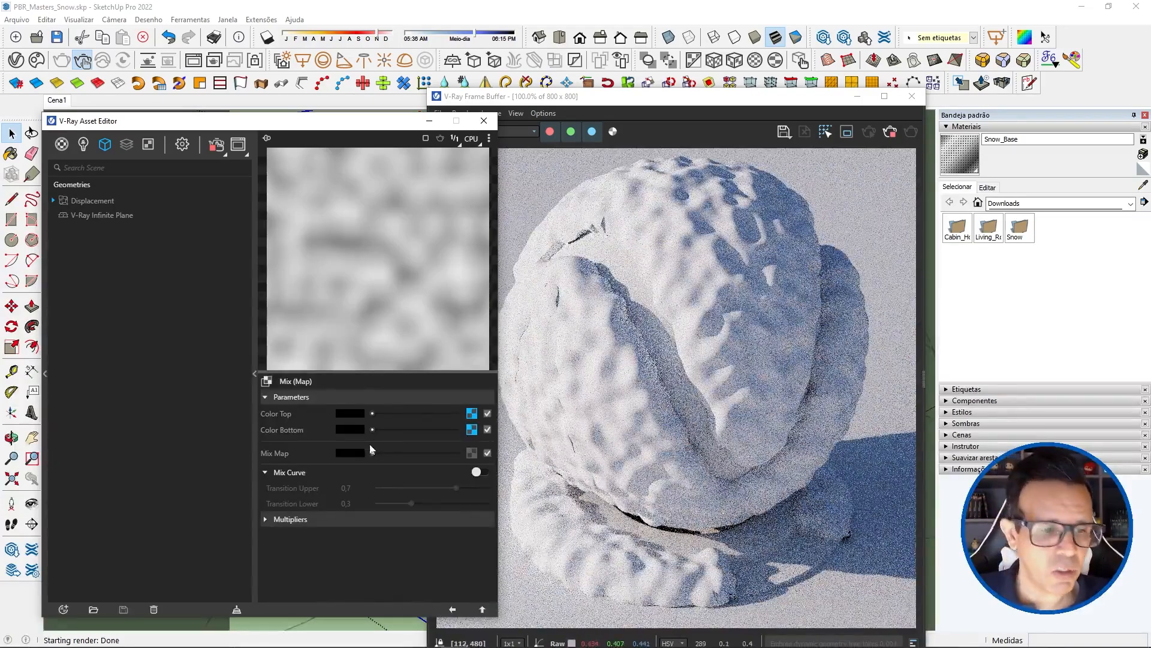
pyautogui.moveTo(374, 452); pyautogui.dragTo(462, 454)
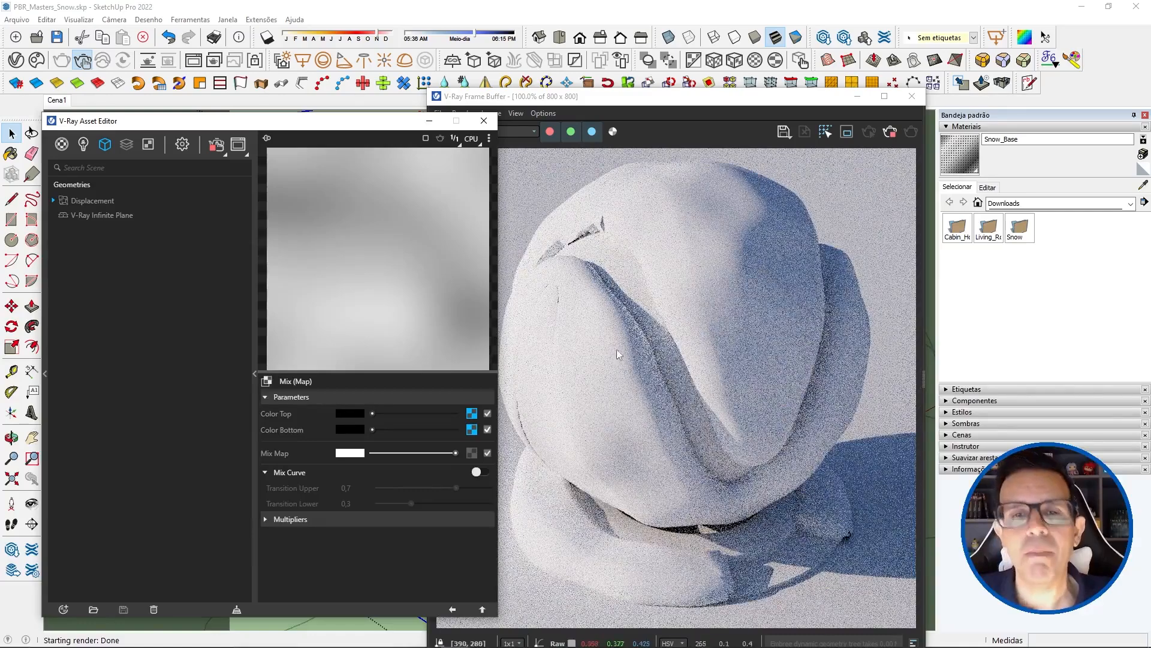
# Step: Lower the Mix Map value slightly from white to a very light grey so both noises blend in the displacement
pyautogui.moveTo(456, 454); pyautogui.dragTo(446, 456)
pyautogui.scroll(5, 808, 282)
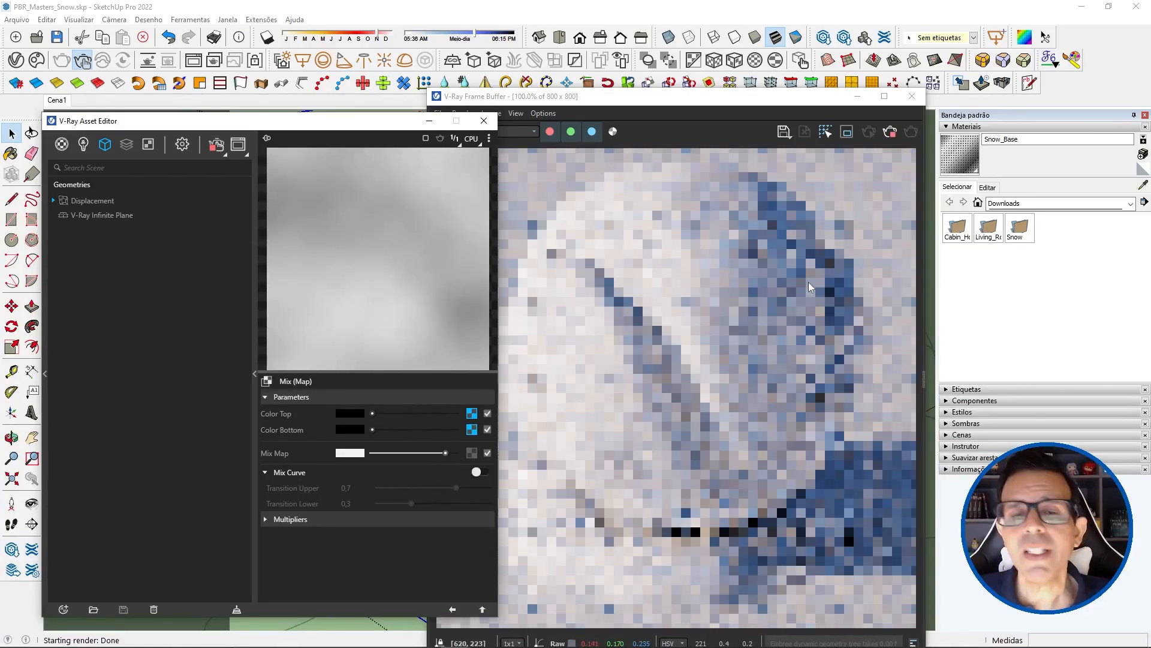
pyautogui.scroll(-5, 809, 282)
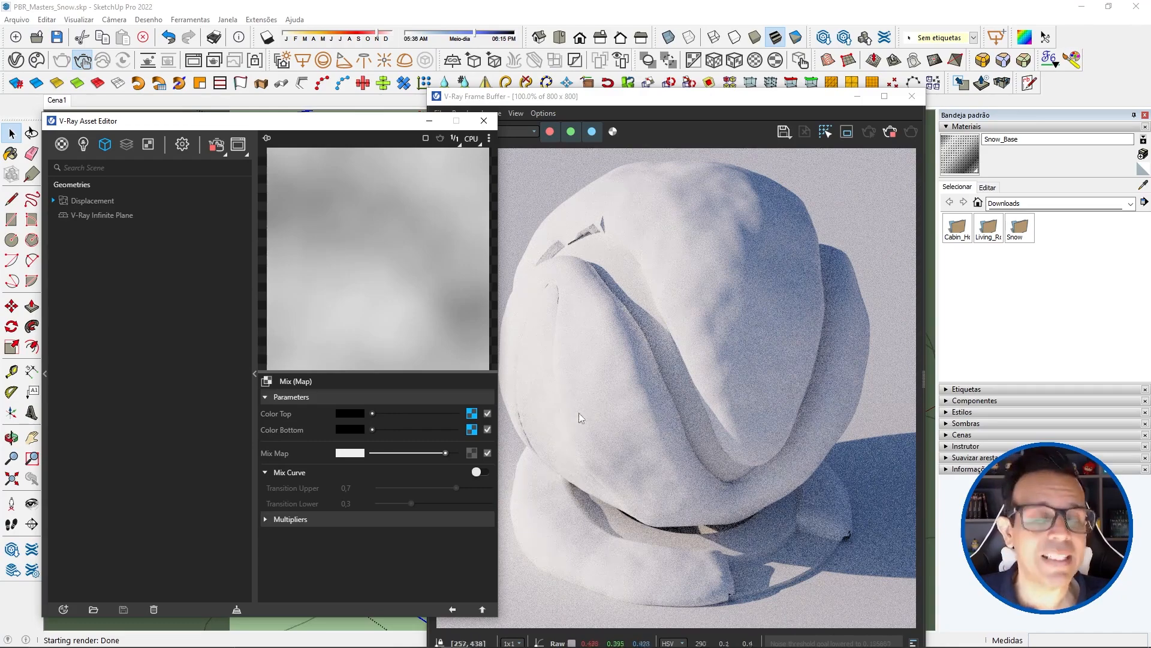
pyautogui.click(440, 451)
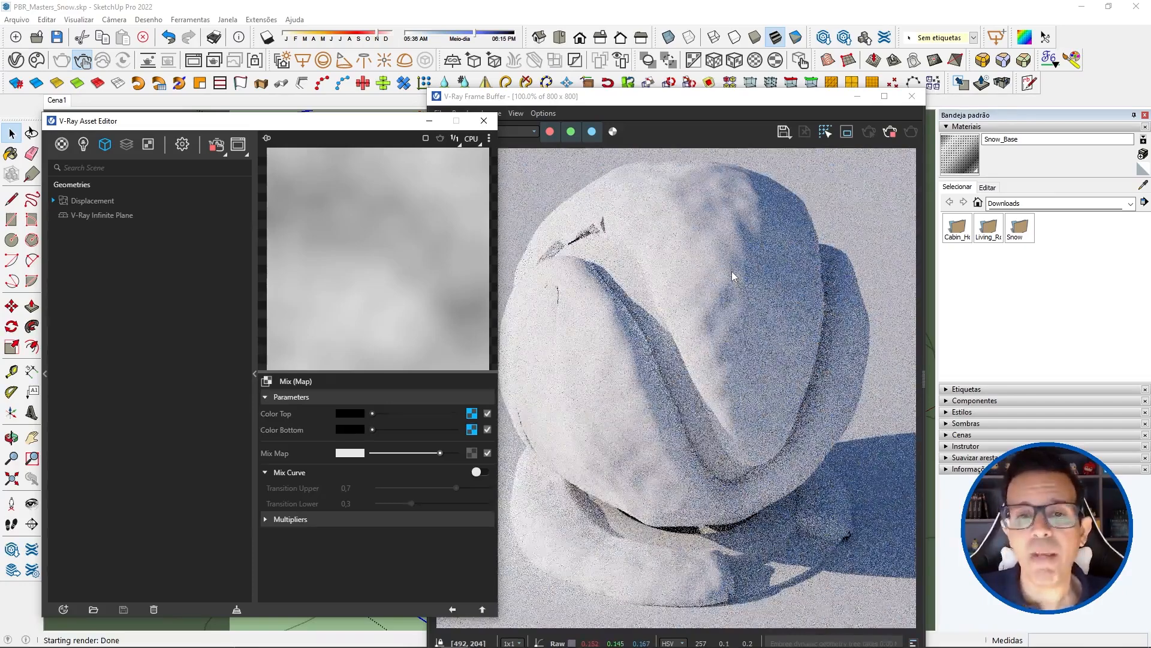
# Step: Stop the interactive render of the blended displacement and save the model again
pyautogui.click(891, 136)
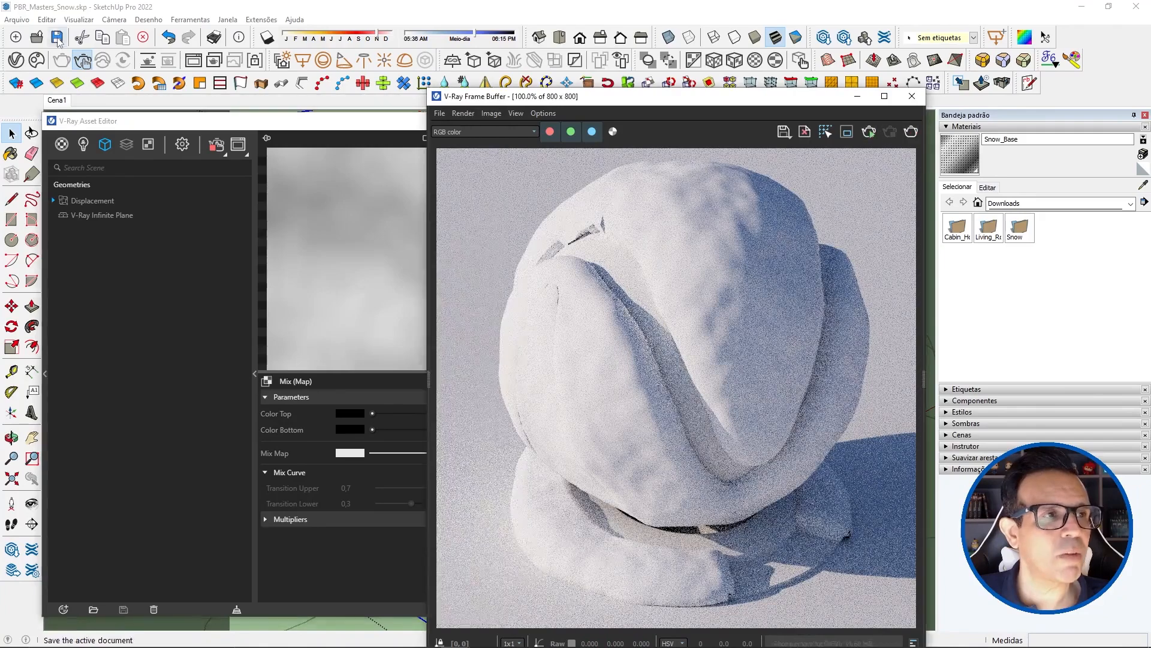
pyautogui.click(57, 37)
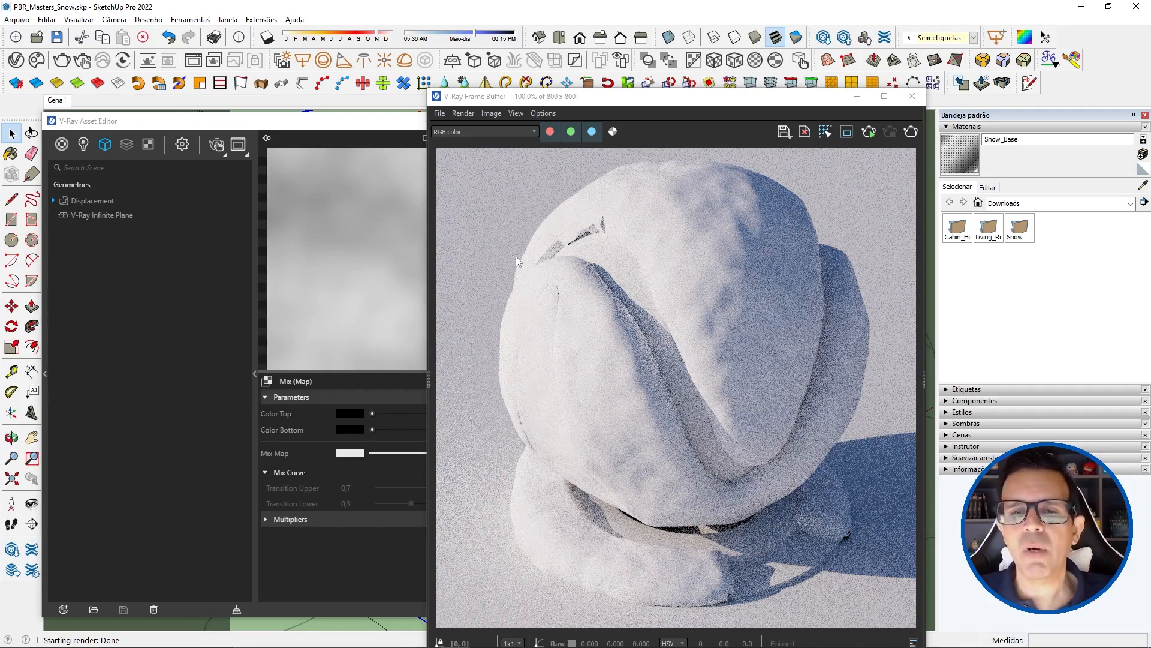
# Step: Enable region rendering and define a render region of about 286 by 114 pixels across the top of the material ball
pyautogui.click(847, 131)
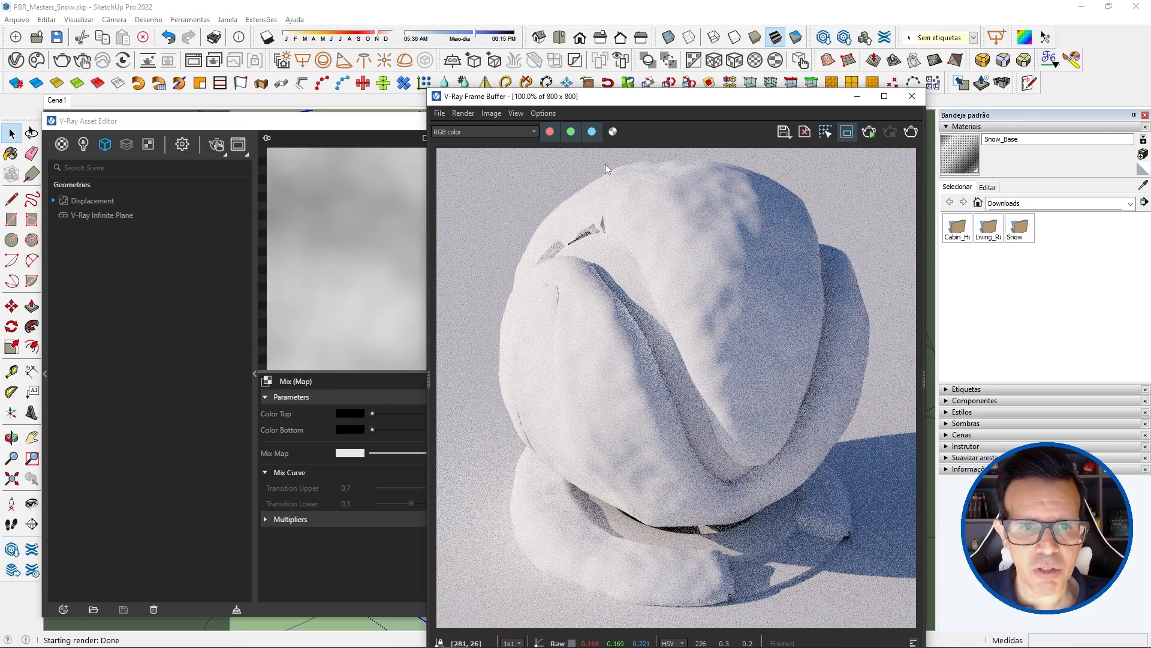
pyautogui.moveTo(605, 163); pyautogui.dragTo(779, 233)
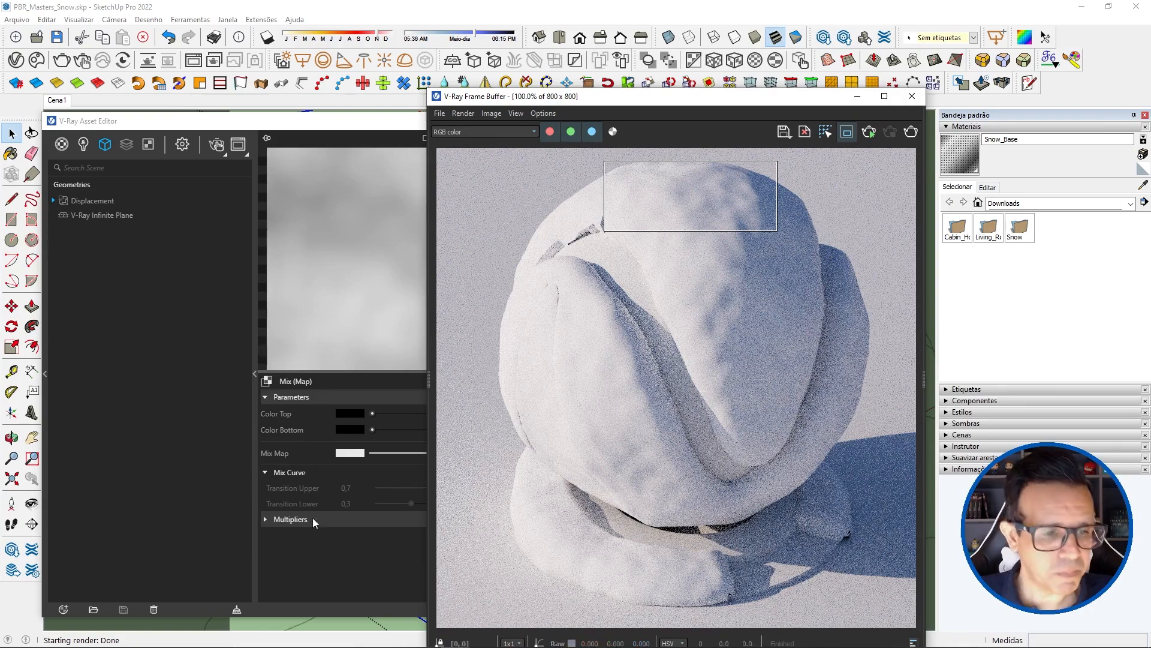
# Step: Expand the displacement's Tri-Planar texture tree and rename the first noise under the Mix (Map) as Low Res
pyautogui.click(341, 570)
pyautogui.click(452, 610)
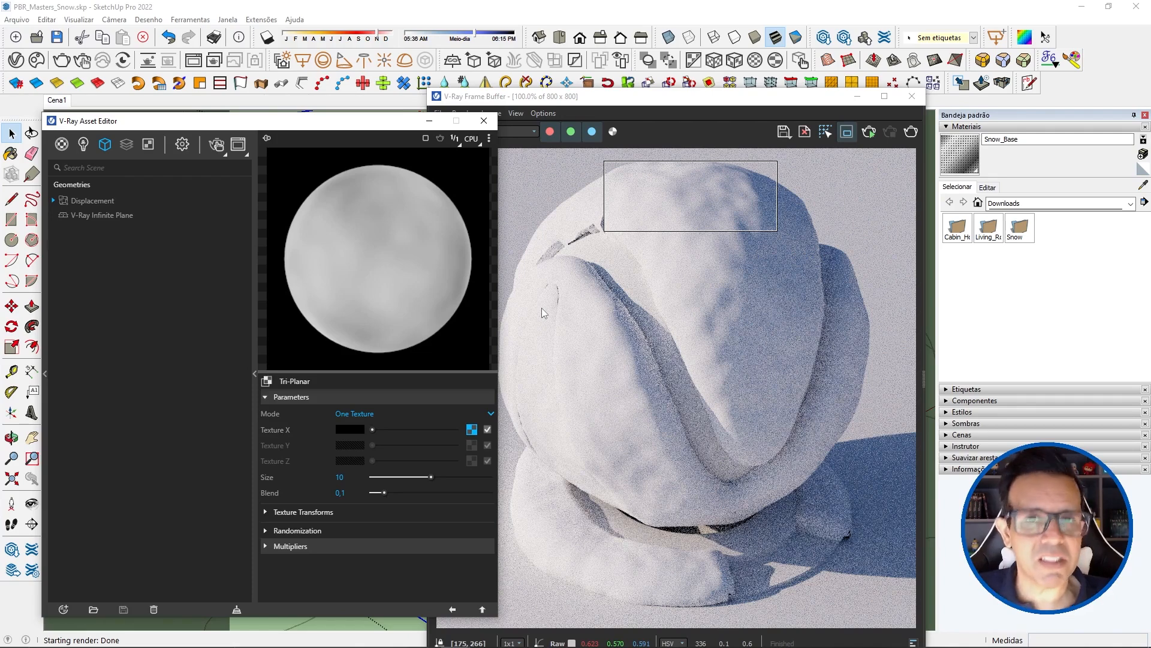
pyautogui.click(53, 202)
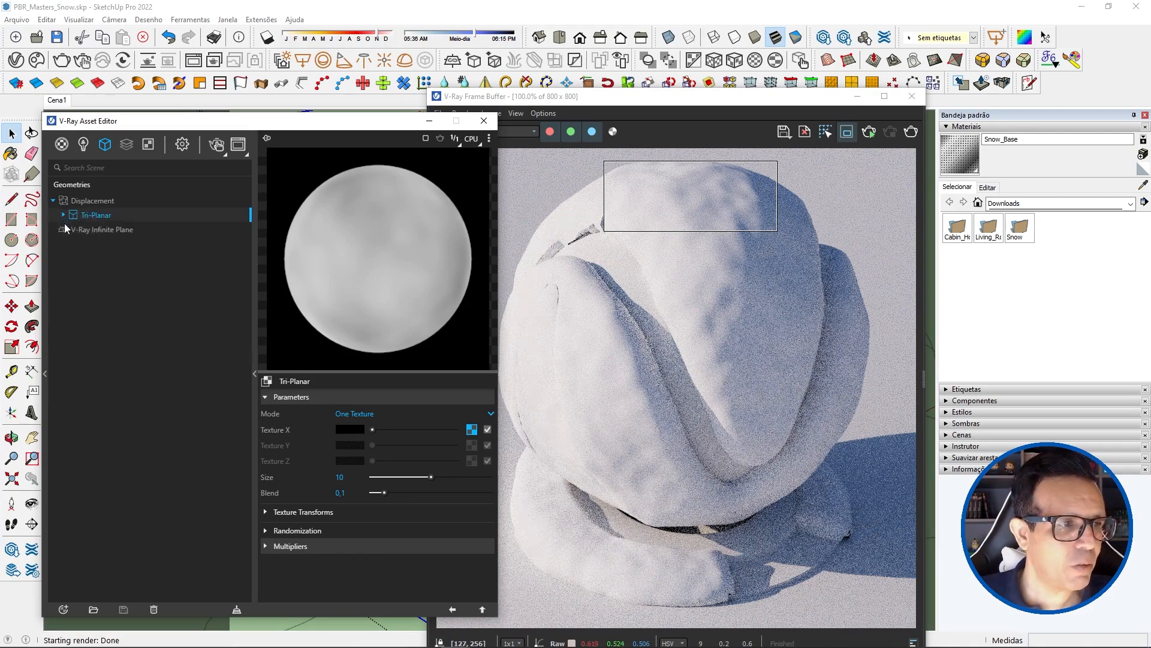
pyautogui.click(63, 215)
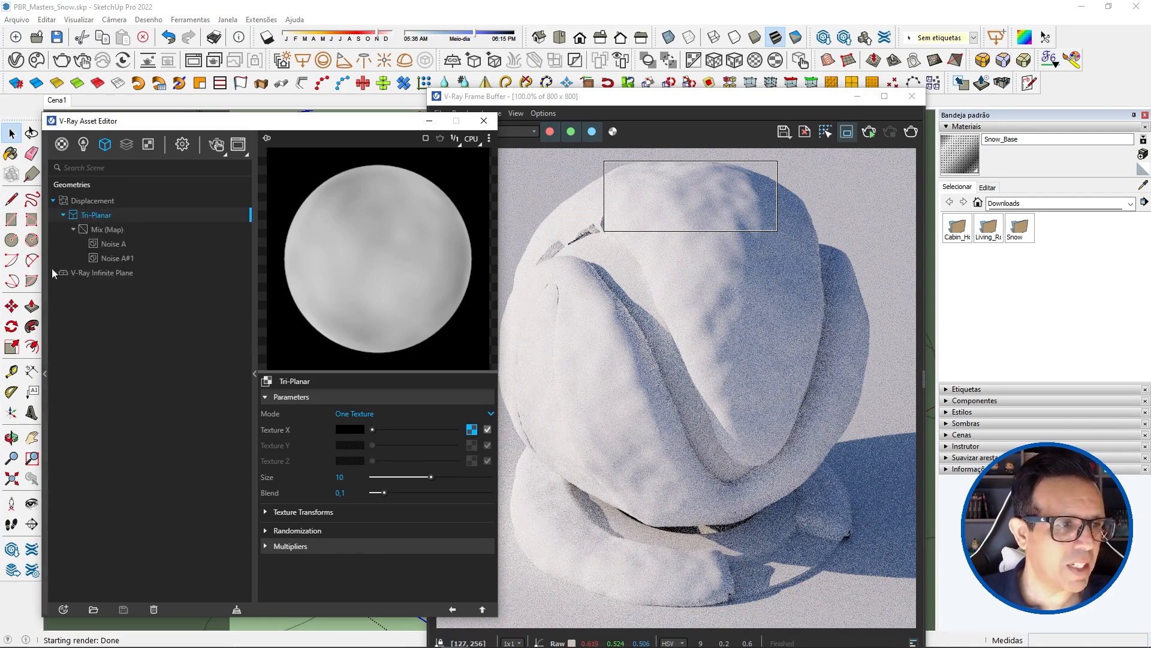
pyautogui.click(113, 243)
pyautogui.rightClick(113, 245)
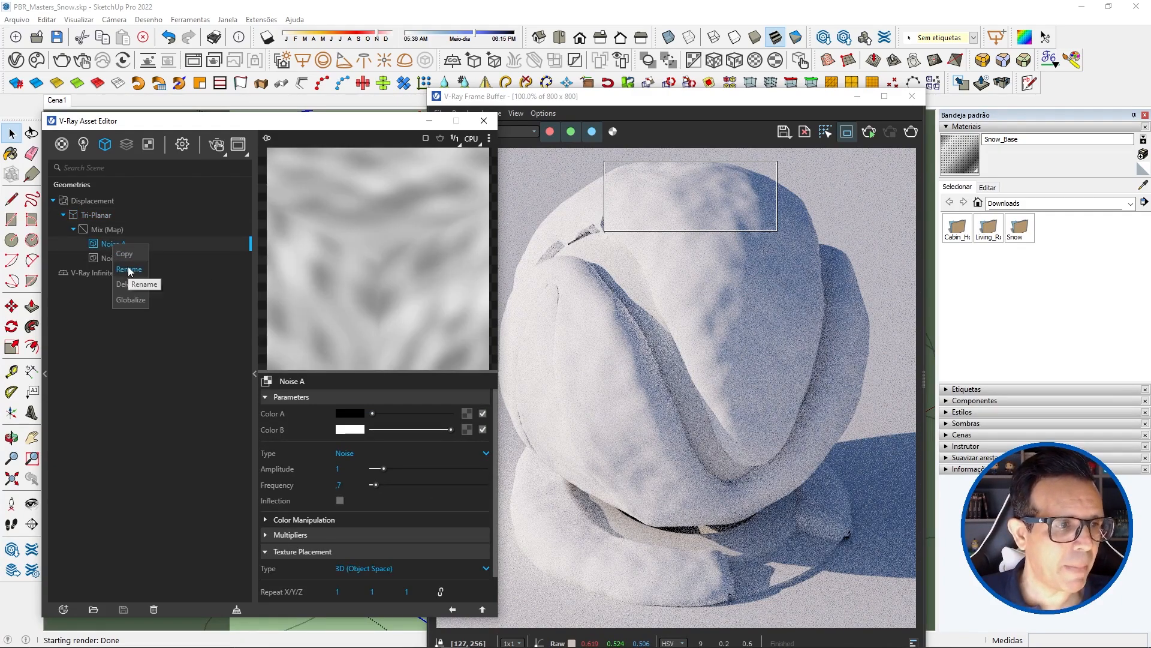
pyautogui.click(130, 269)
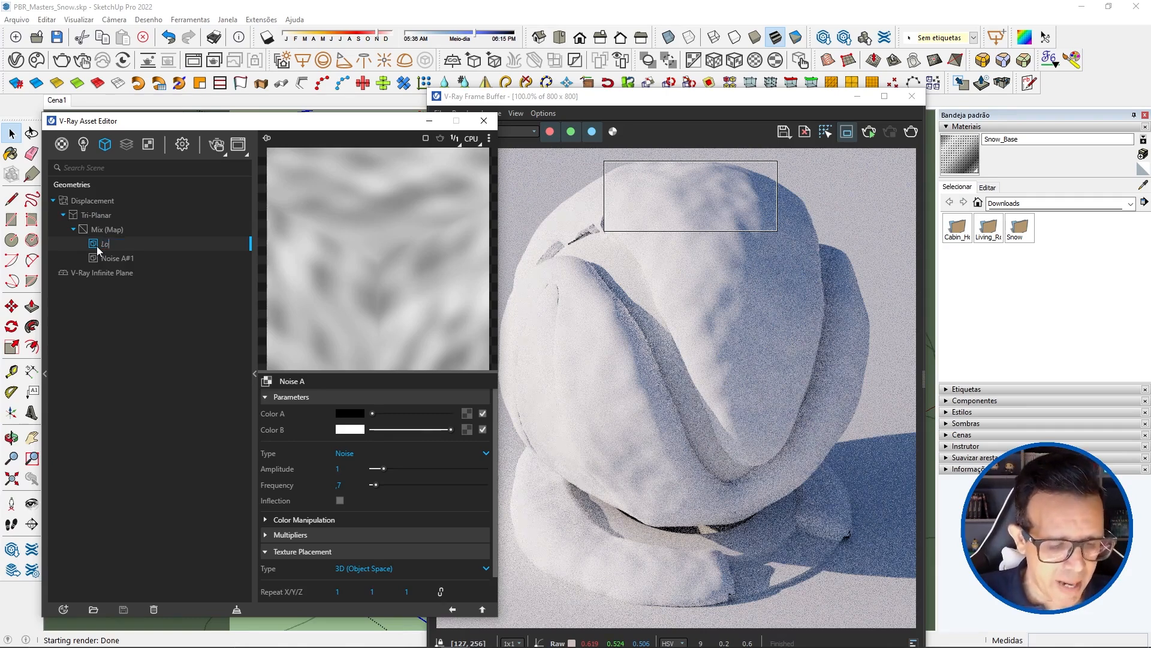
pyautogui.write('Low Res')
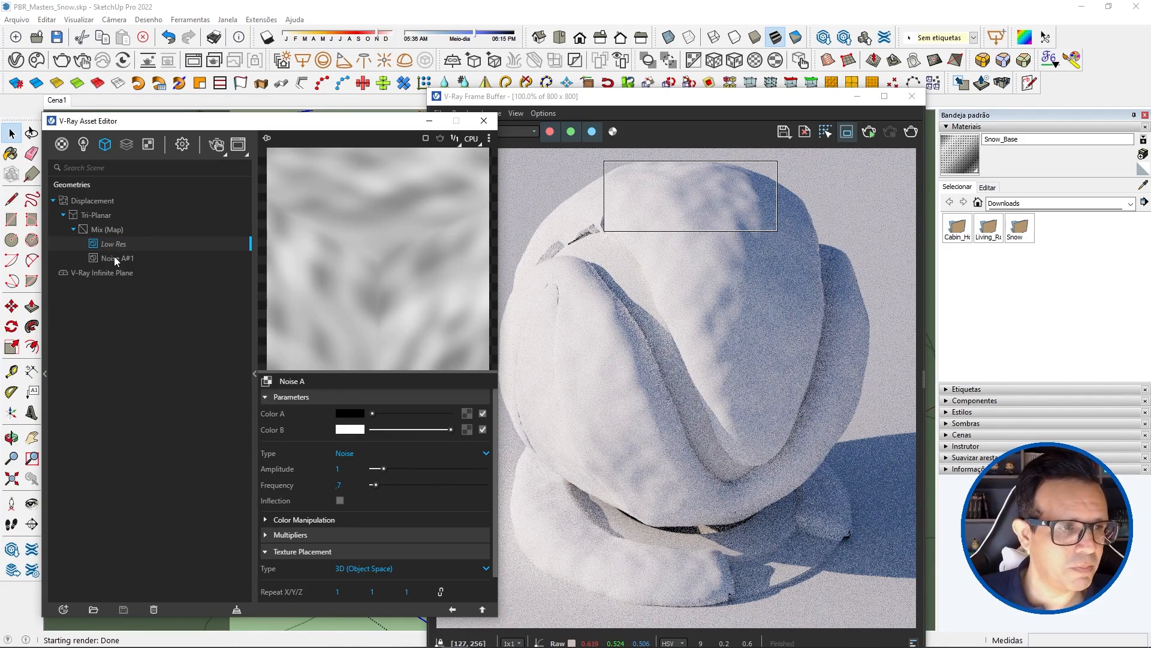
# Step: Rename the second noise under the Mix (Map), Noise A#1, as Med Res
pyautogui.click(123, 259)
pyautogui.click(135, 259)
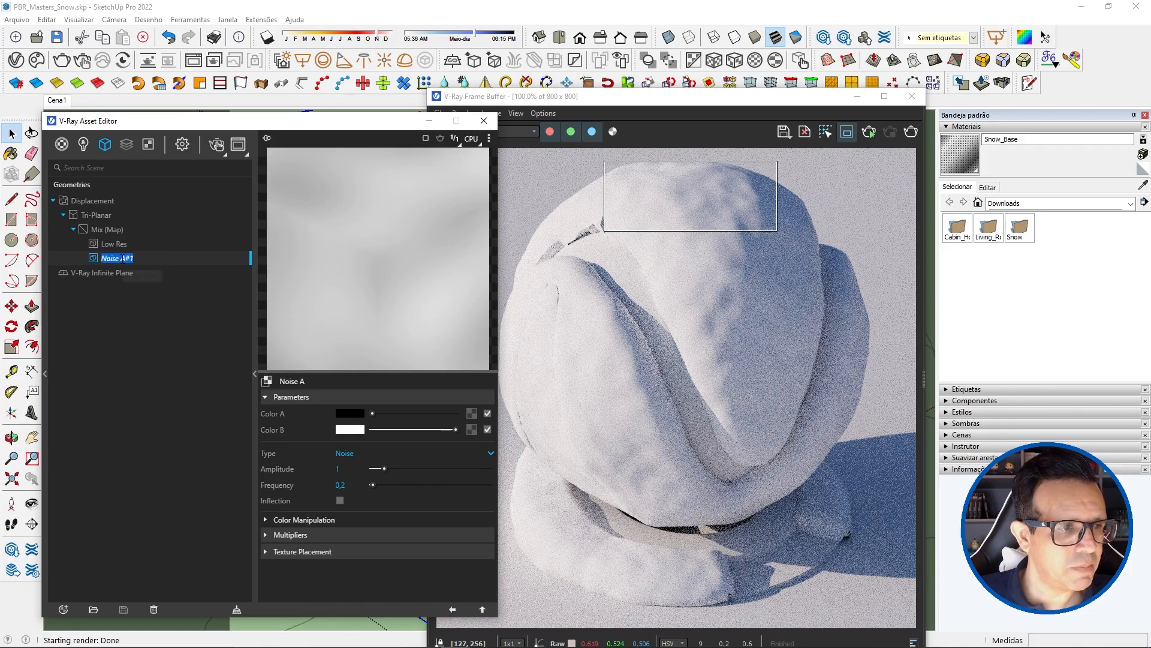
pyautogui.write('Med')
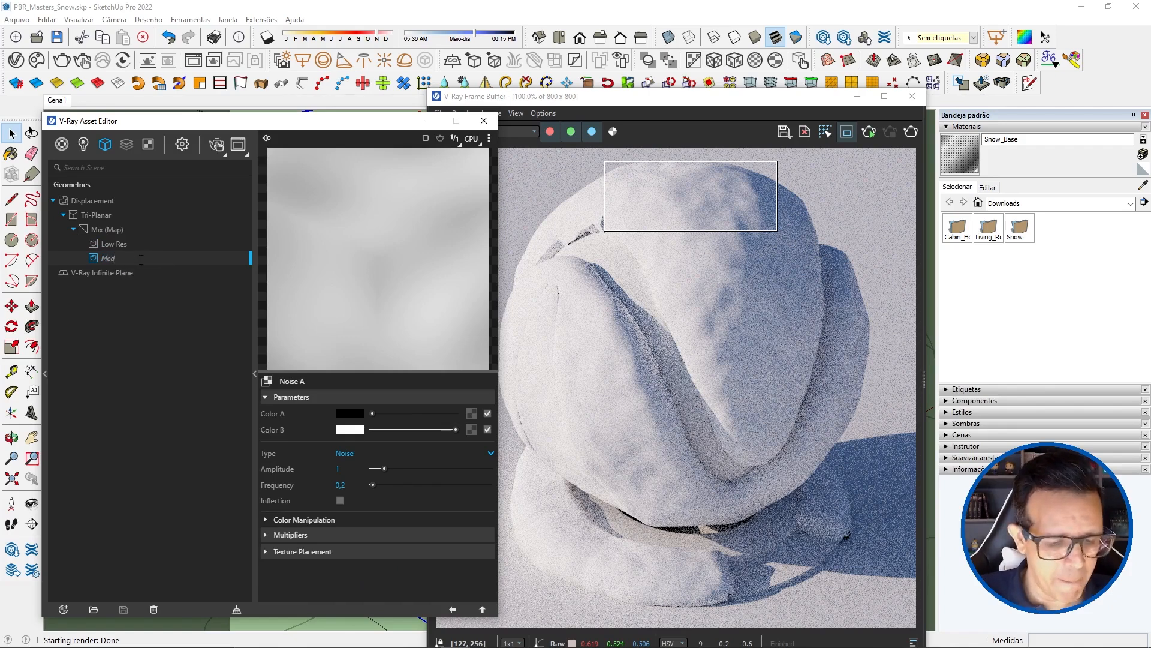
pyautogui.write(' Res')
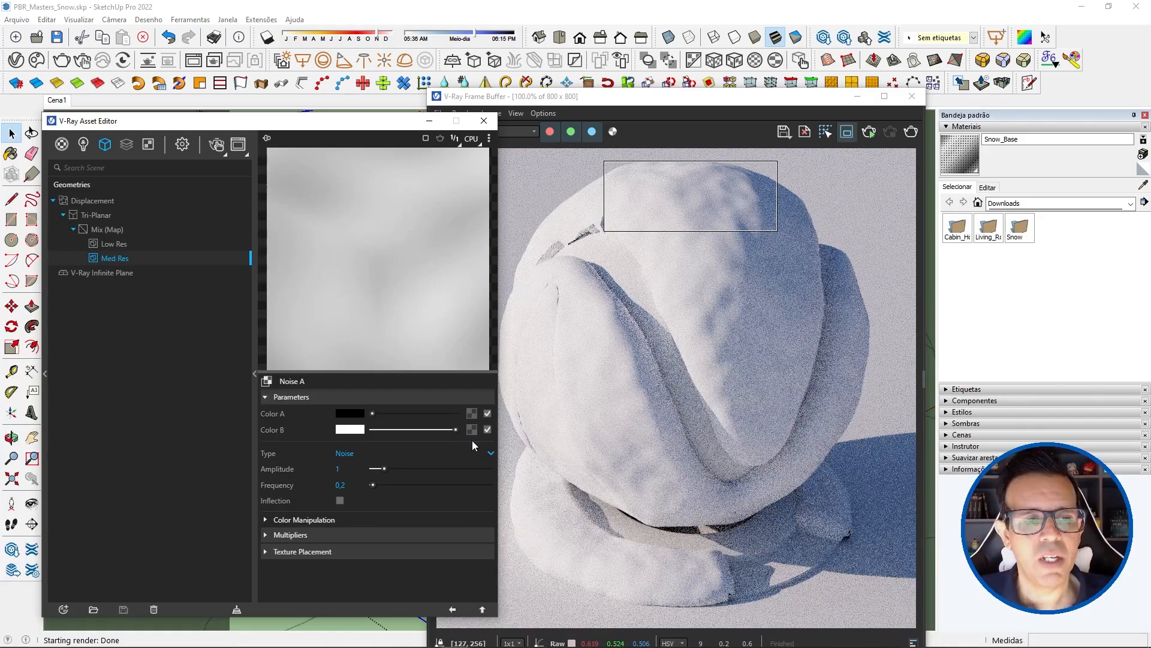
# Step: Wrap the Texture X map of the Tri-Planar texture in another Mix (Map)
pyautogui.click(89, 216)
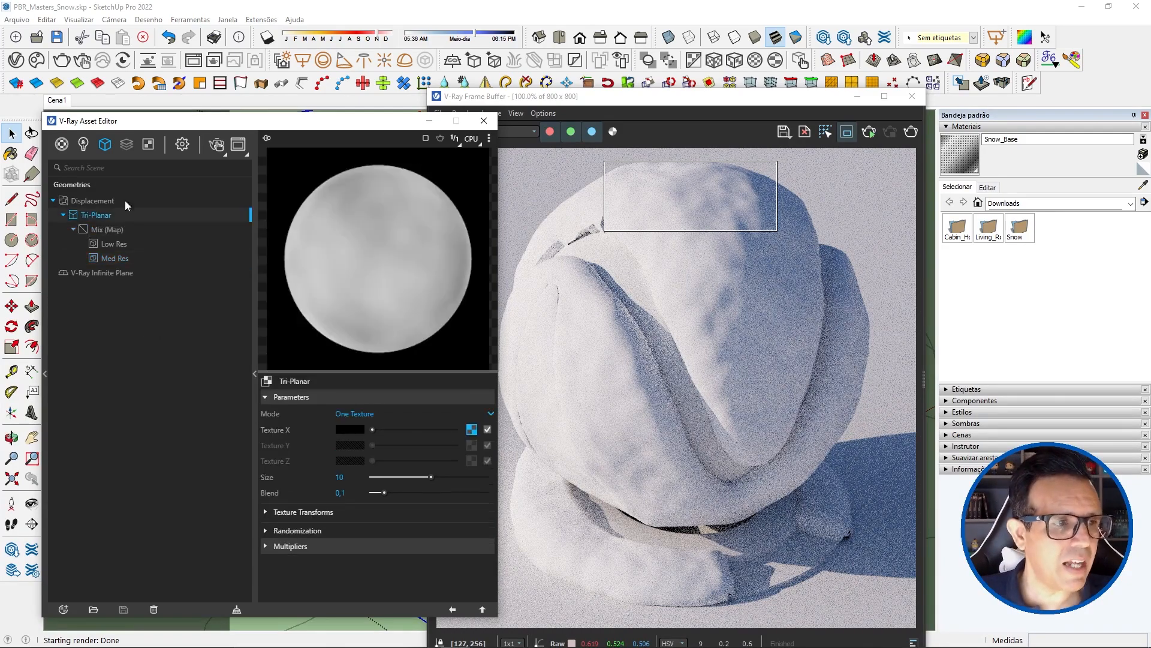
pyautogui.rightClick(473, 429)
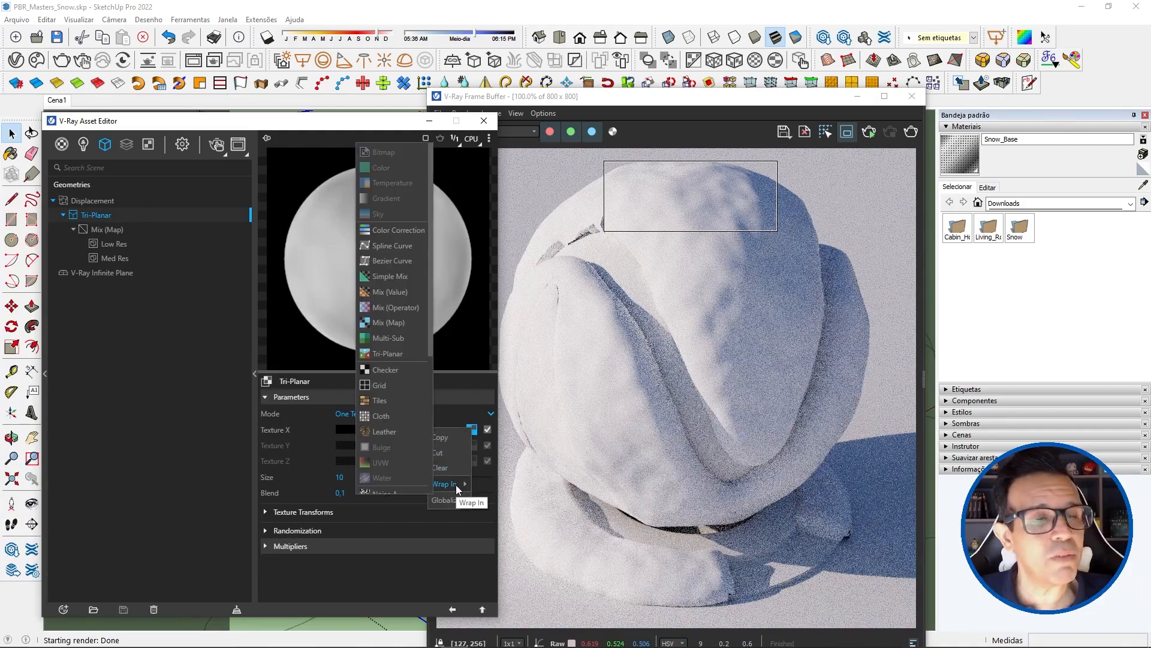
pyautogui.moveTo(468, 483)
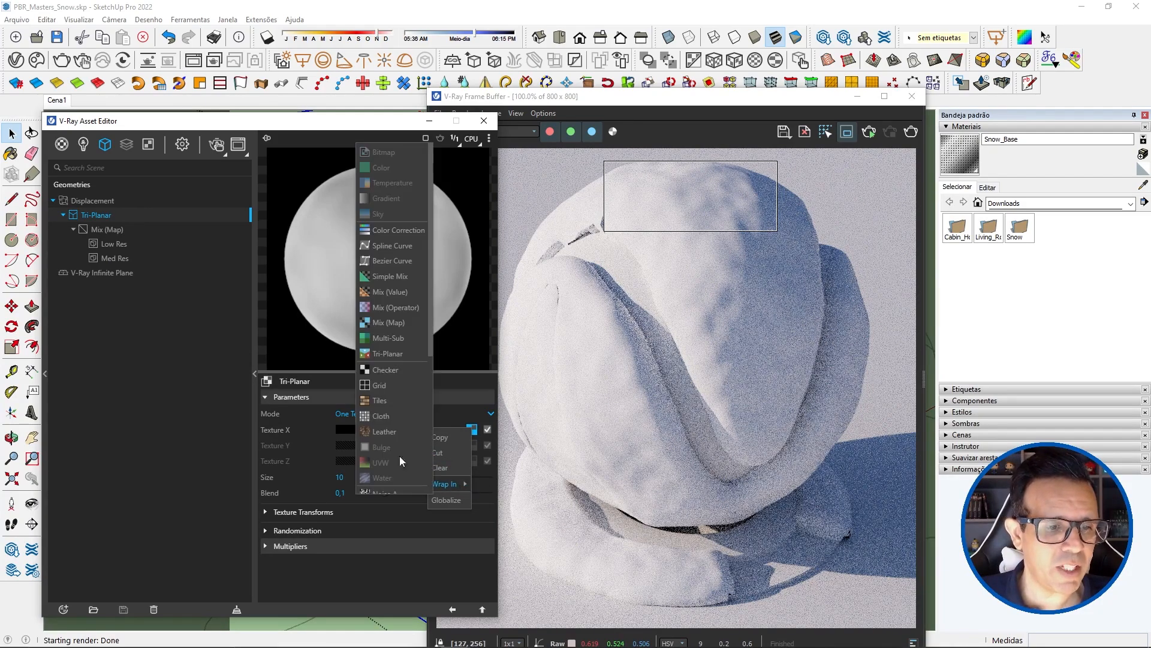
pyautogui.click(380, 324)
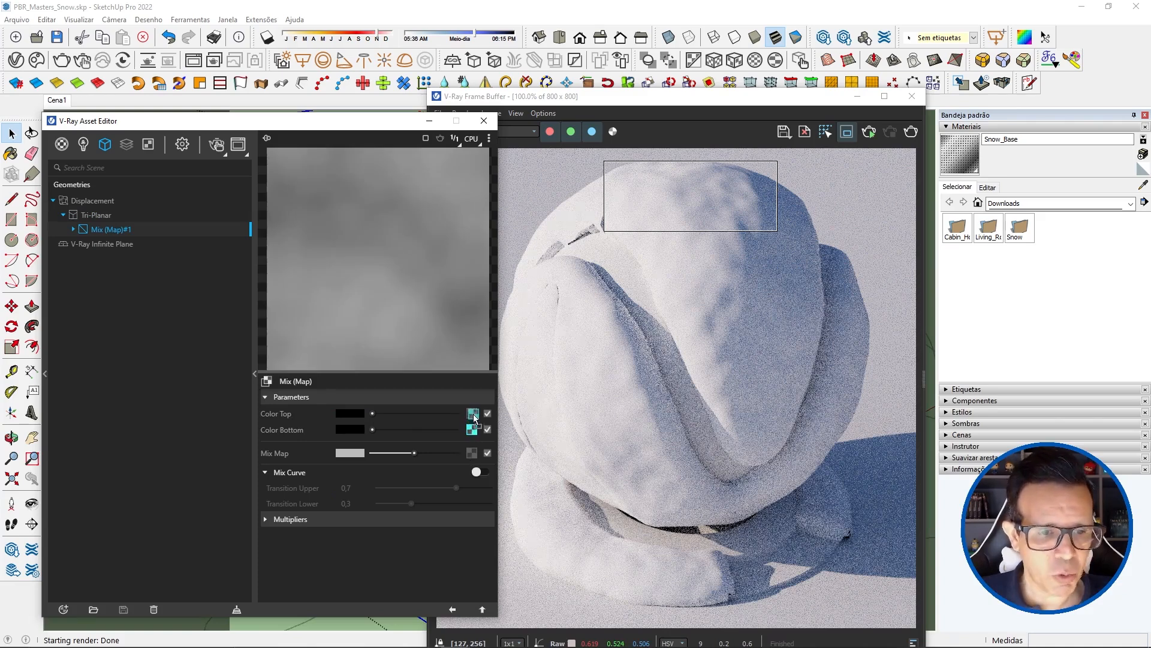
# Step: Copy the nested mix from Color Bottom to Color Top in the new Mix (Map) and clear Color Bottom
pyautogui.moveTo(473, 414); pyautogui.dragTo(473, 414)
pyautogui.click(449, 420)
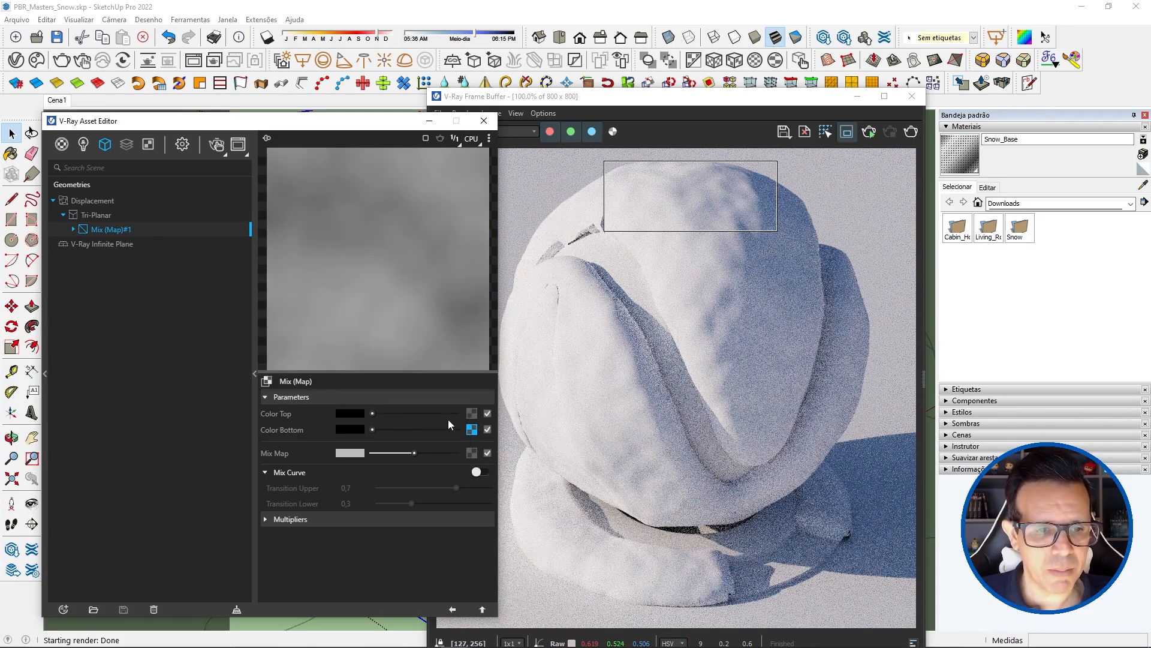
pyautogui.rightClick(472, 431)
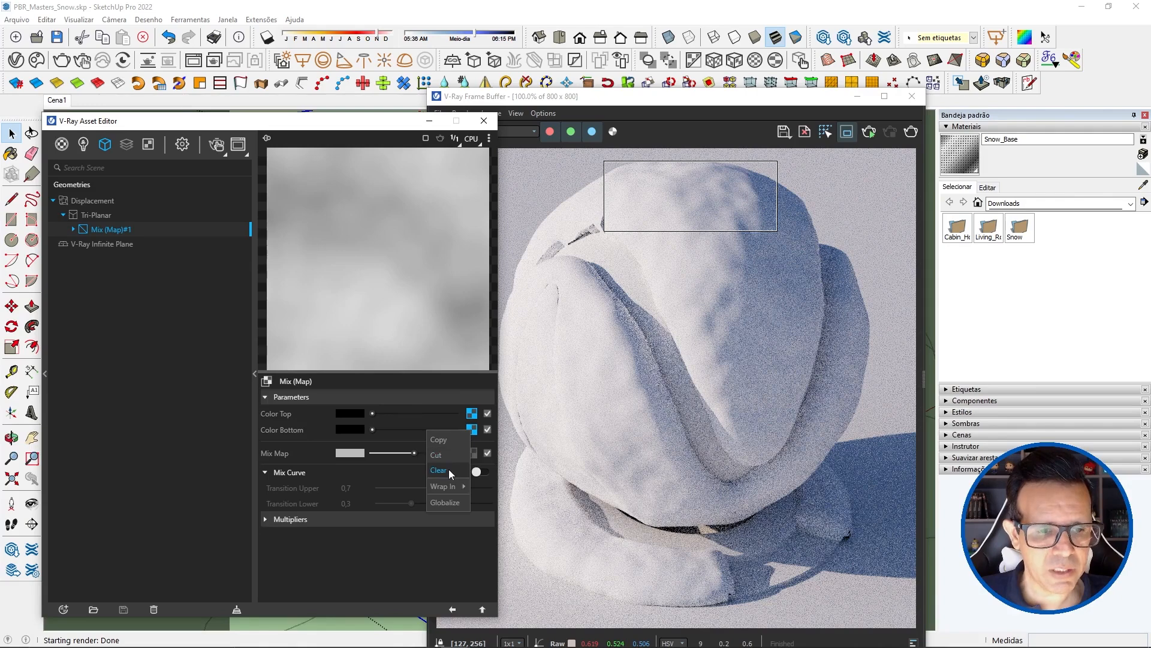
pyautogui.click(448, 471)
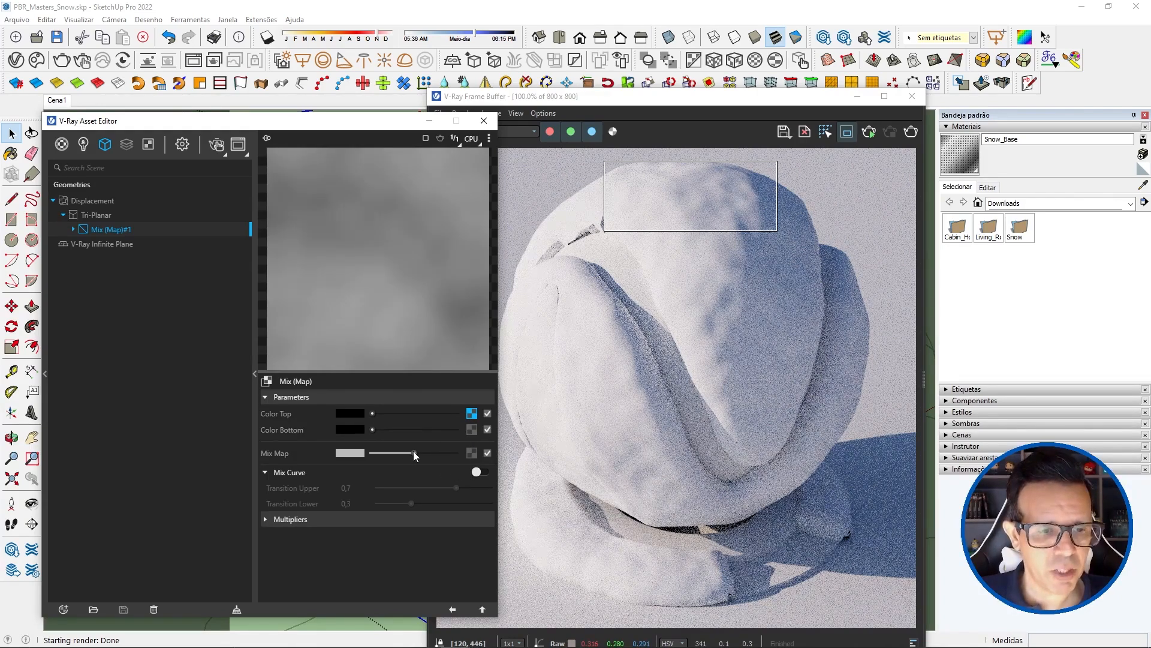
# Step: Lower the outer Mix Map value to black and assign a Noise A texture to Color Bottom
pyautogui.moveTo(414, 452); pyautogui.dragTo(352, 455)
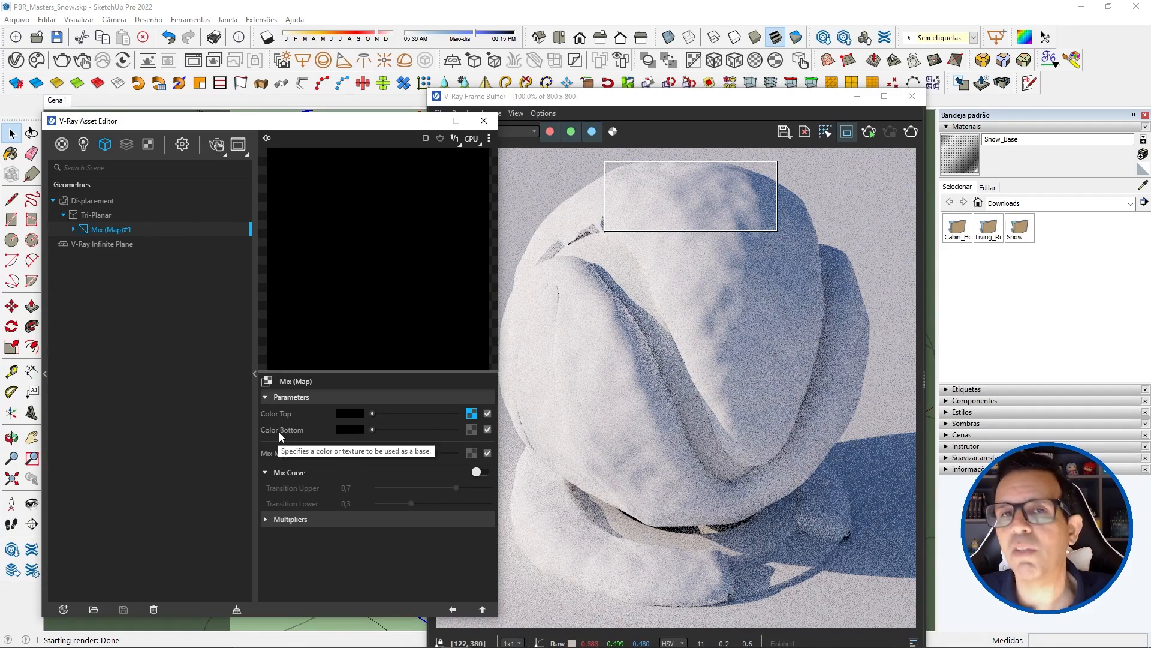
pyautogui.click(474, 430)
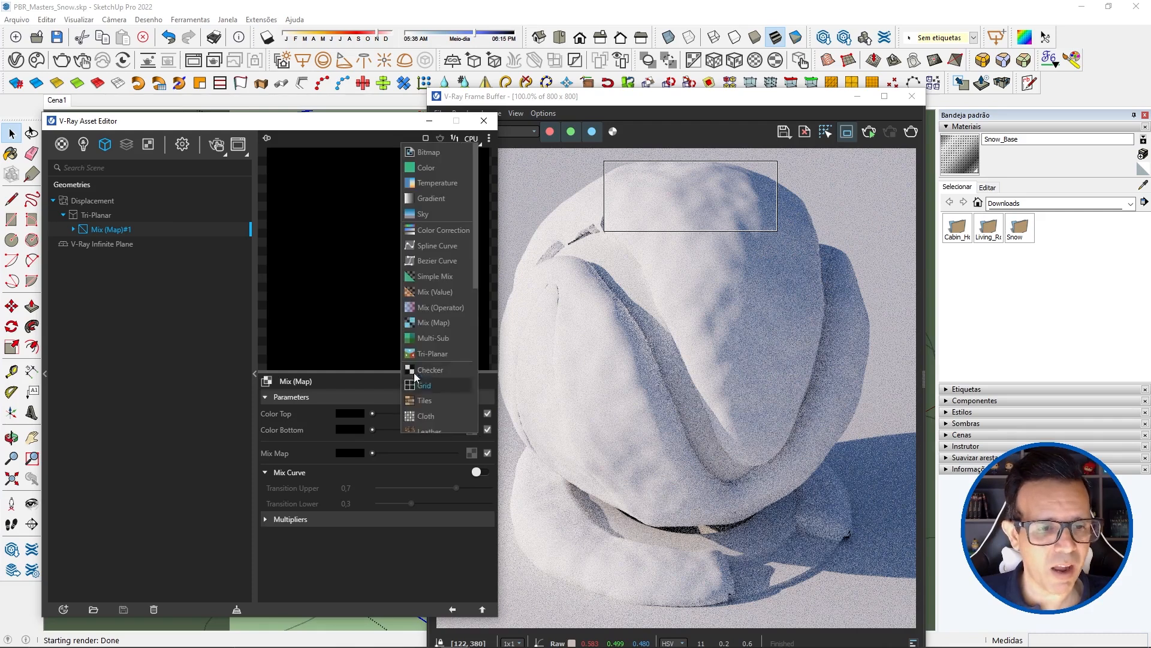
pyautogui.scroll(-4, 415, 369)
pyautogui.click(424, 318)
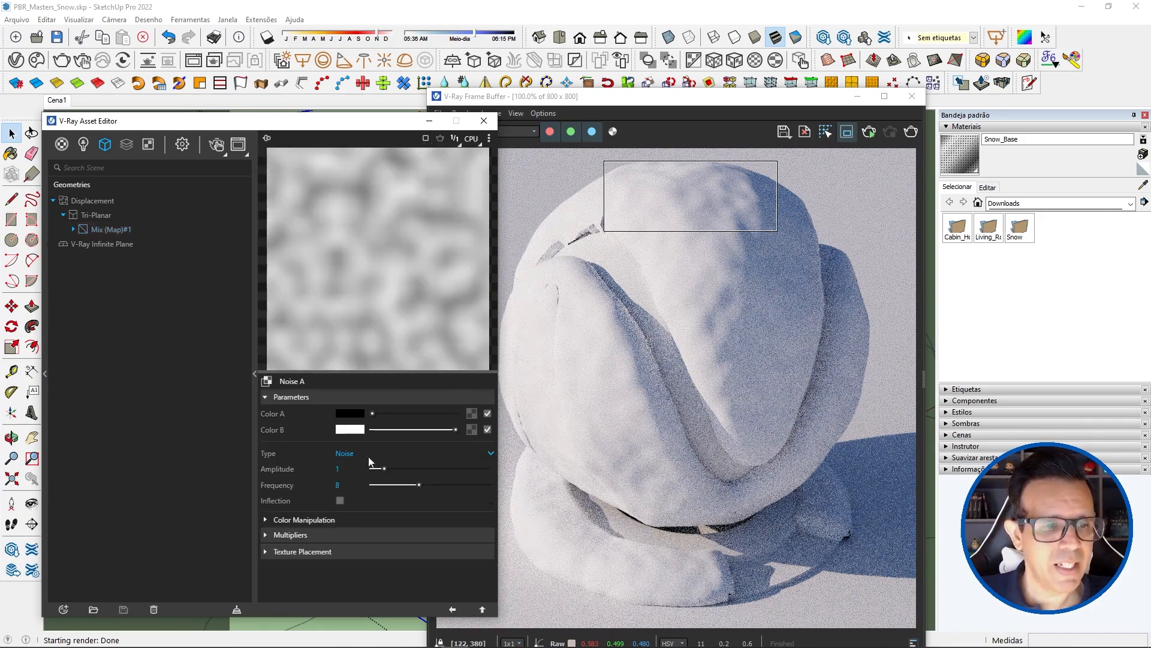
# Step: Set the new noise's Texture Placement type to 3D (Object Space)
pyautogui.click(329, 550)
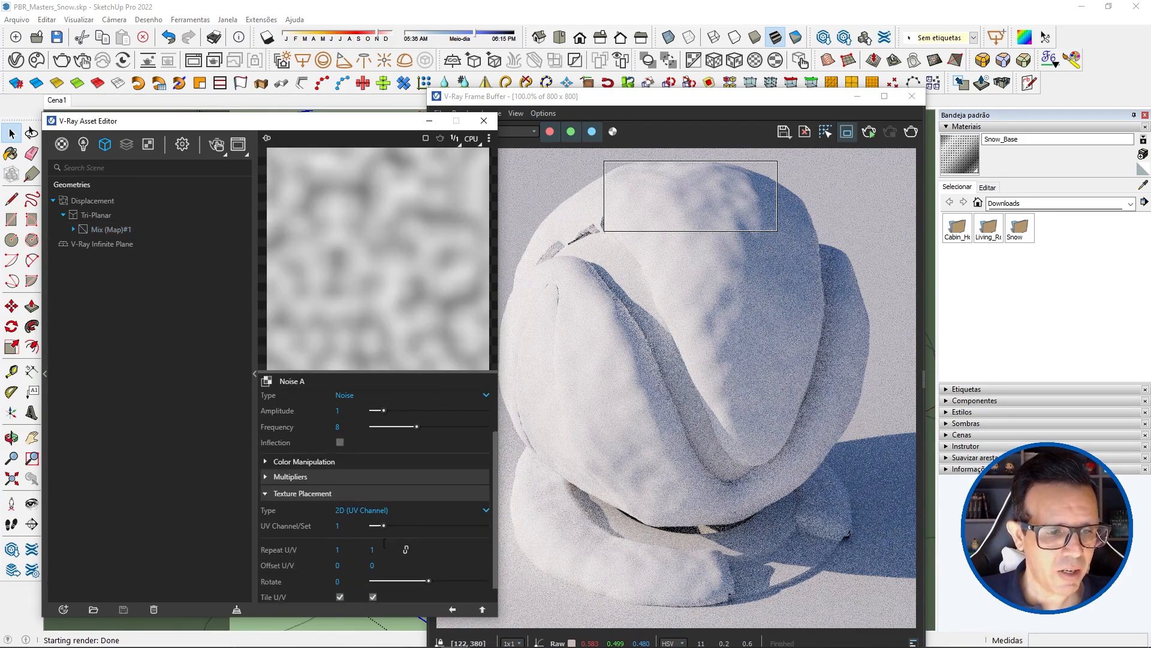
pyautogui.click(348, 493)
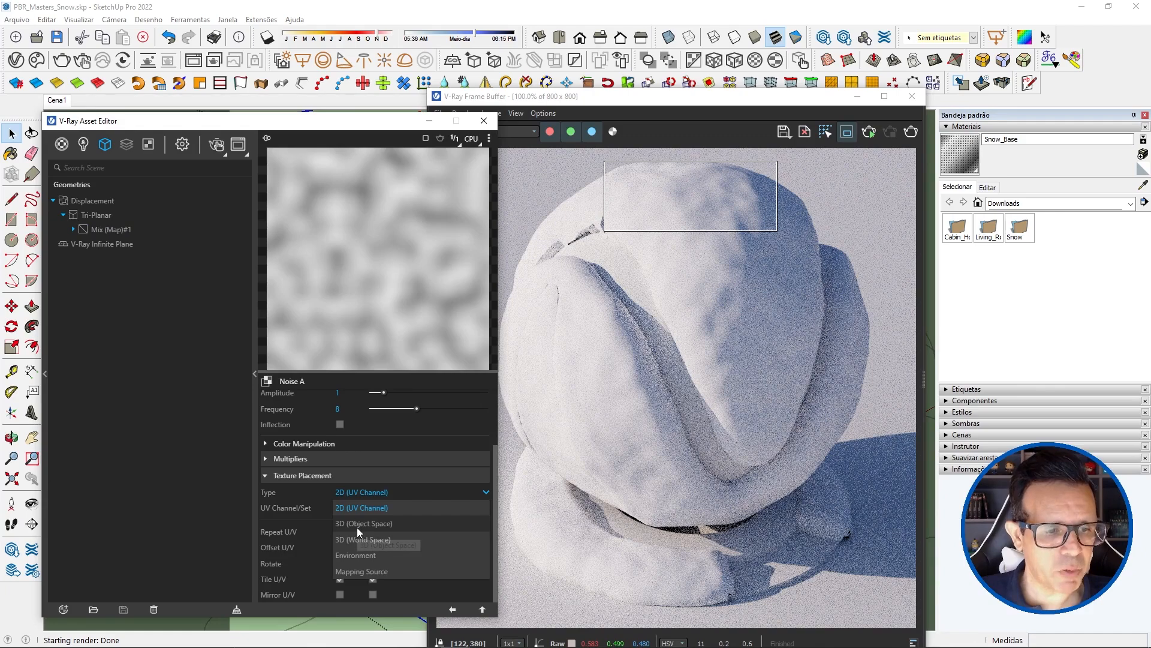
pyautogui.click(358, 527)
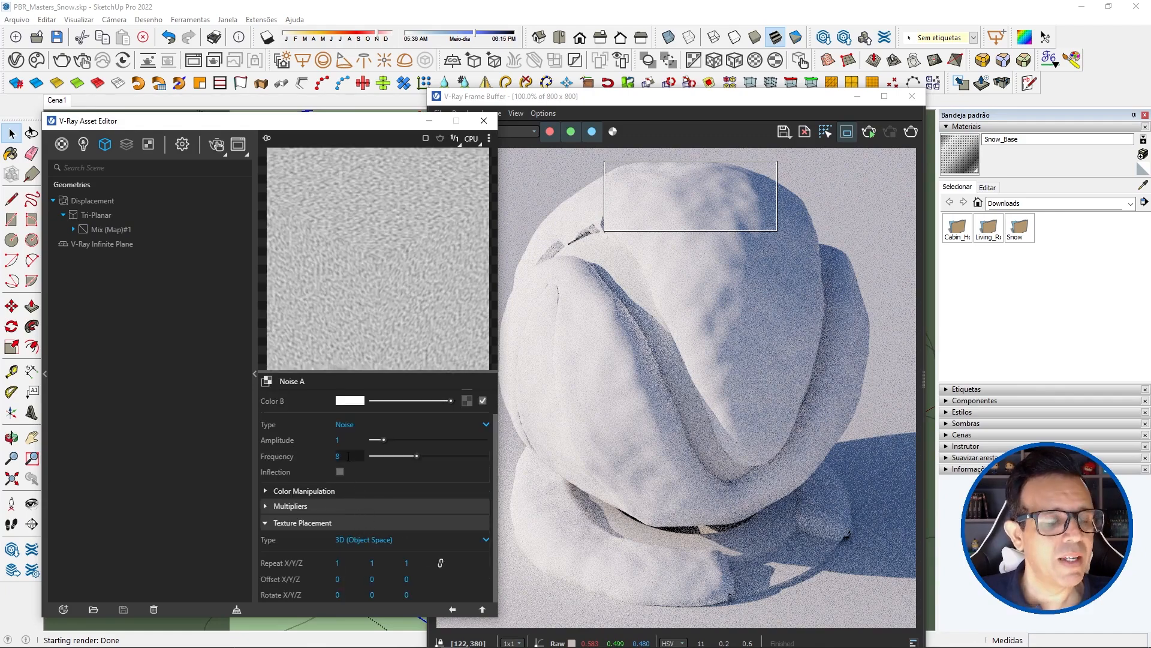
# Step: Set the new noise's Frequency to 20 and render the region to test the fine displacement
pyautogui.write('20')
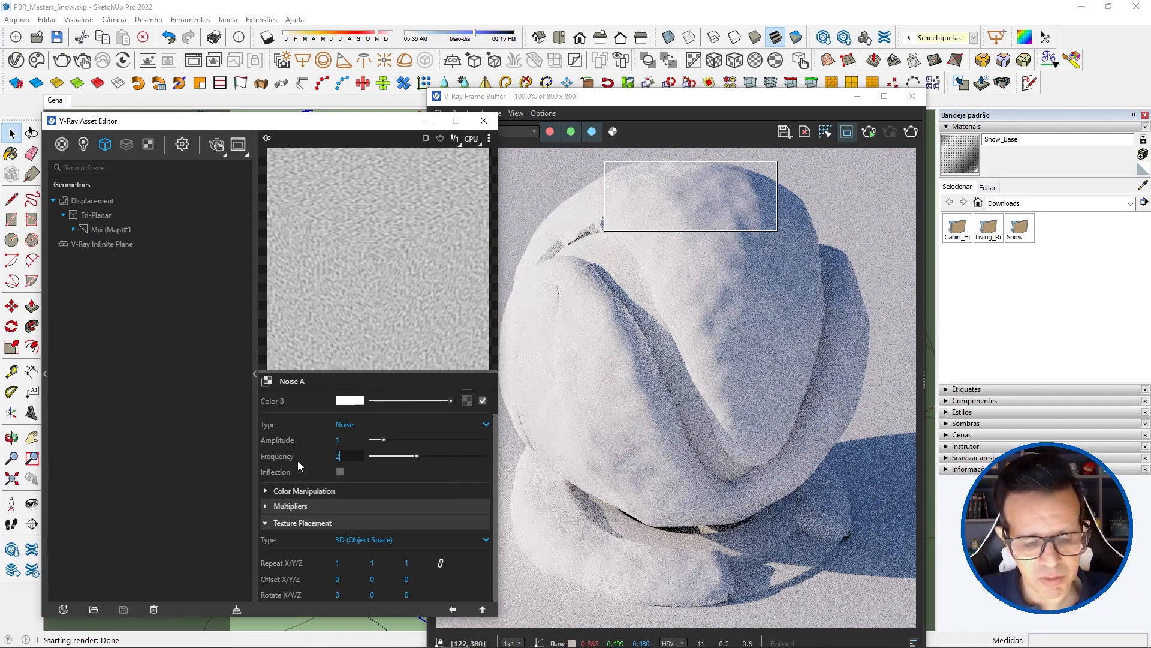
pyautogui.press('Return')
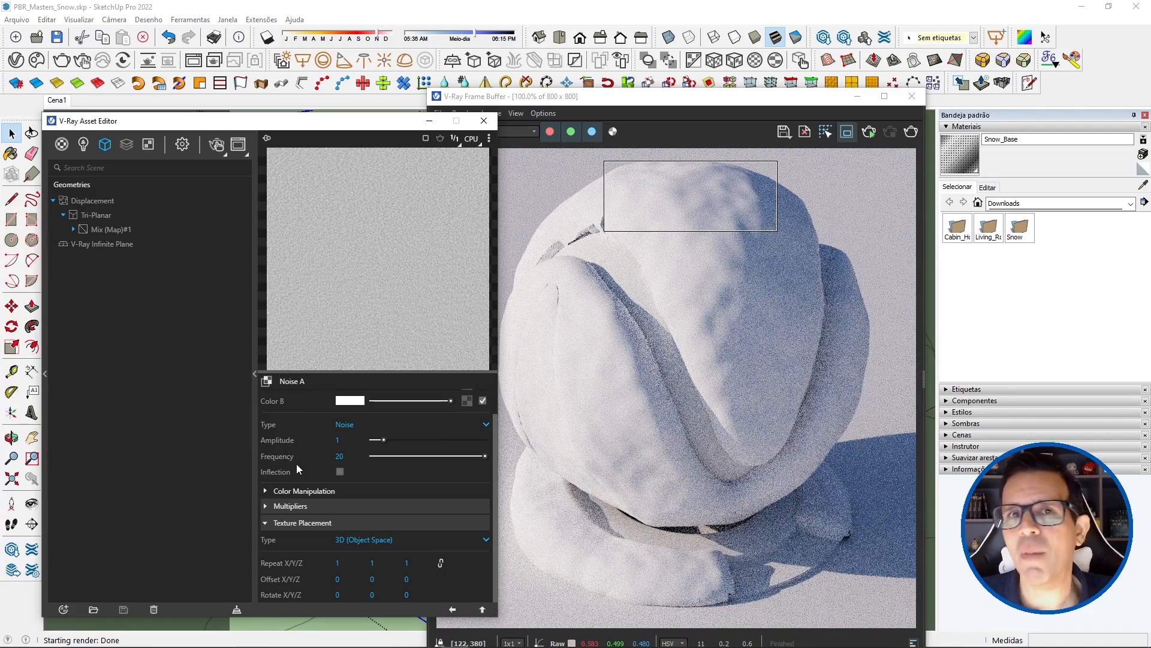
pyautogui.click(840, 229)
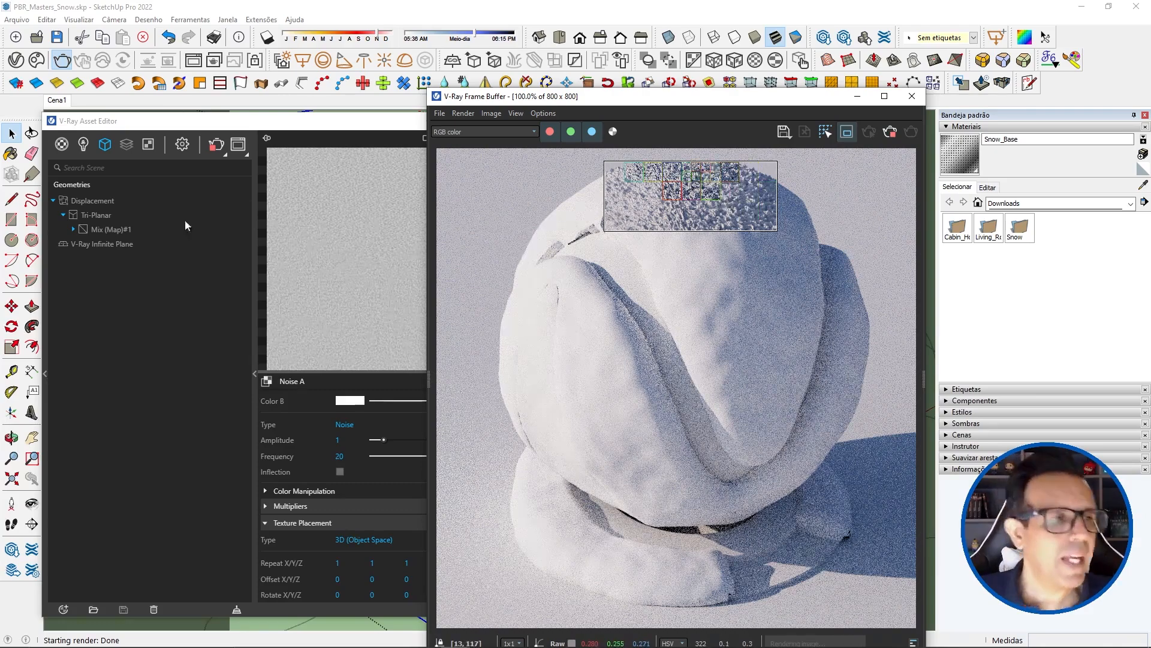
# Step: Expand the outer Mix (Map) in the displacement tree and rename its Noise A texture as Hi Res
pyautogui.doubleClick(99, 228)
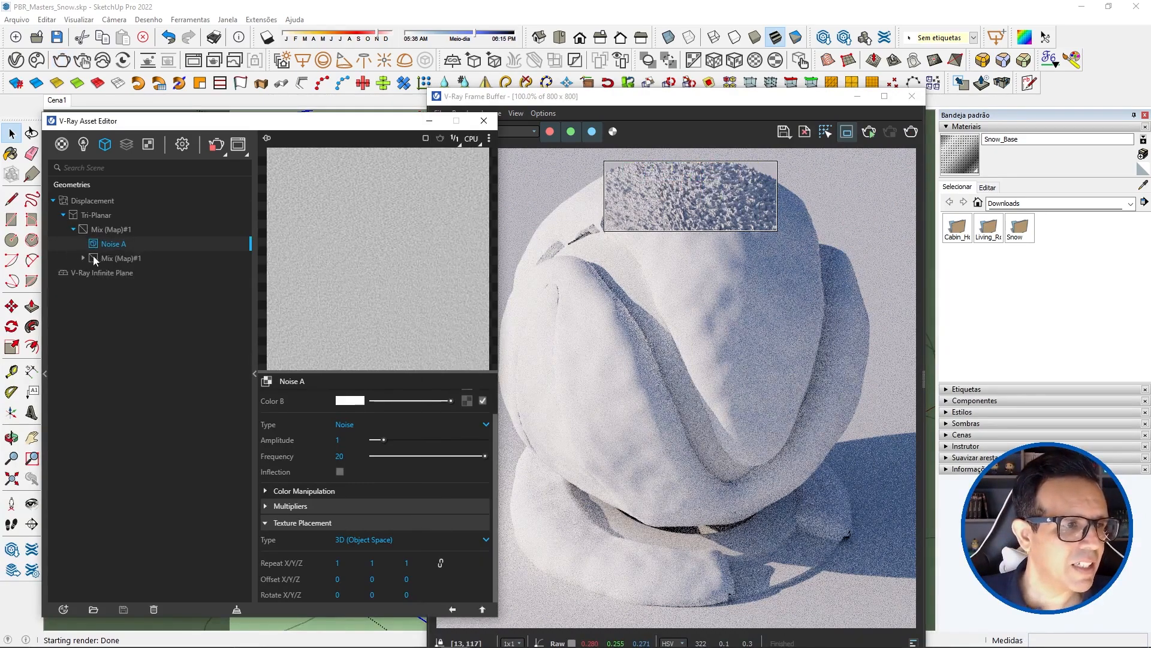
pyautogui.click(111, 258)
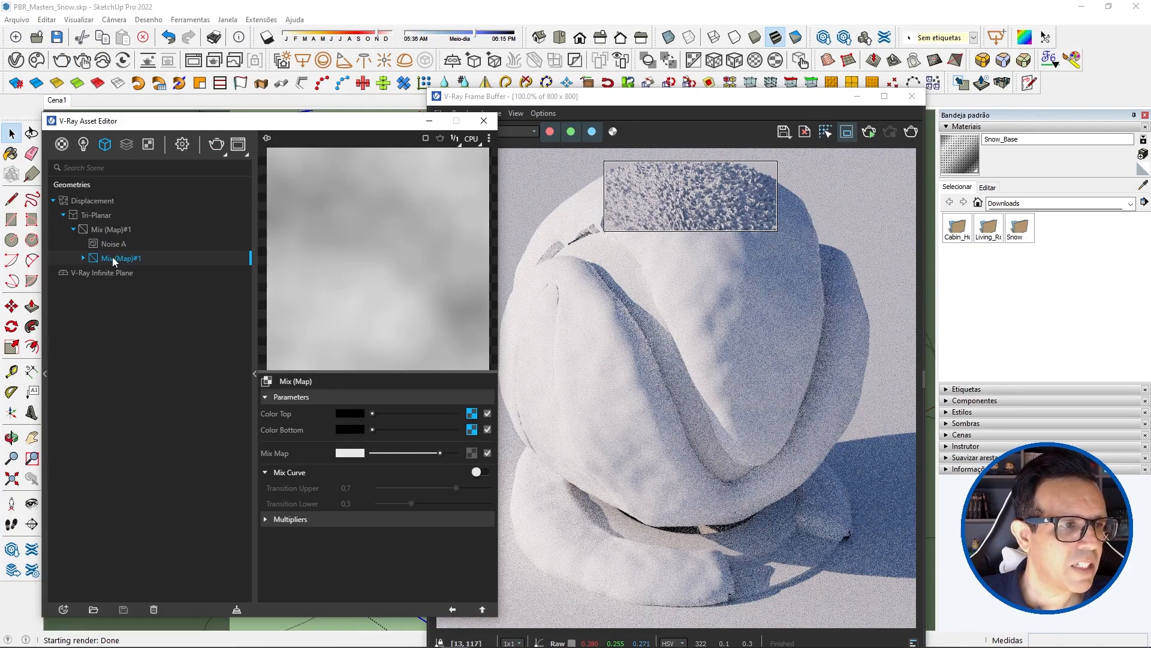
pyautogui.click(123, 246)
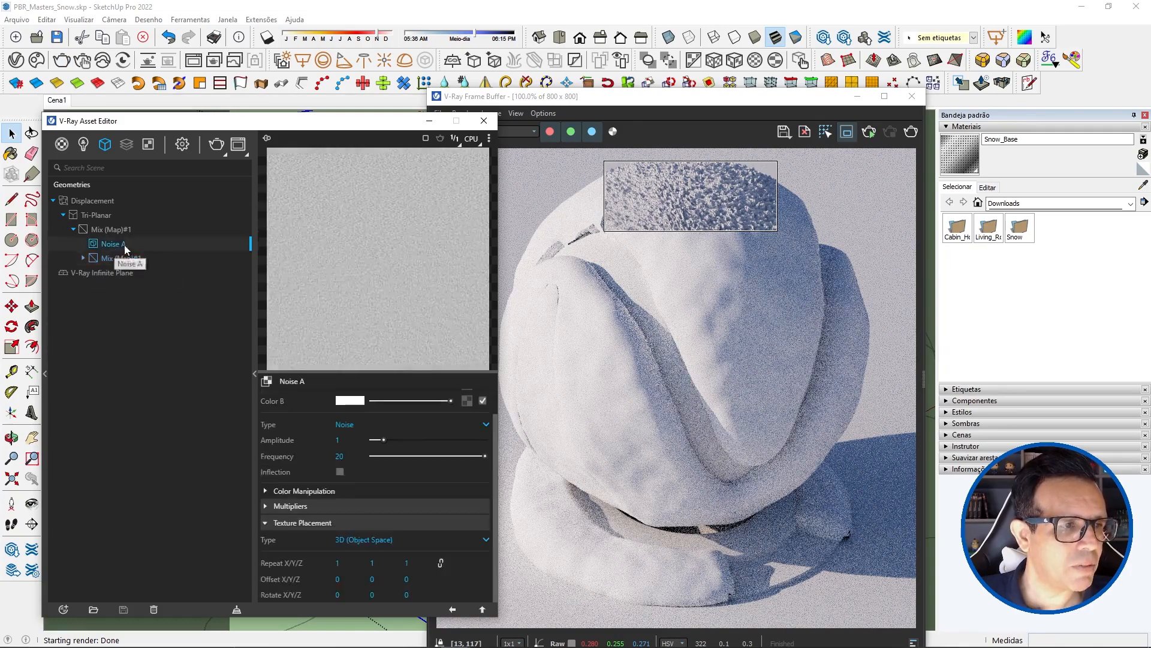
pyautogui.rightClick(121, 246)
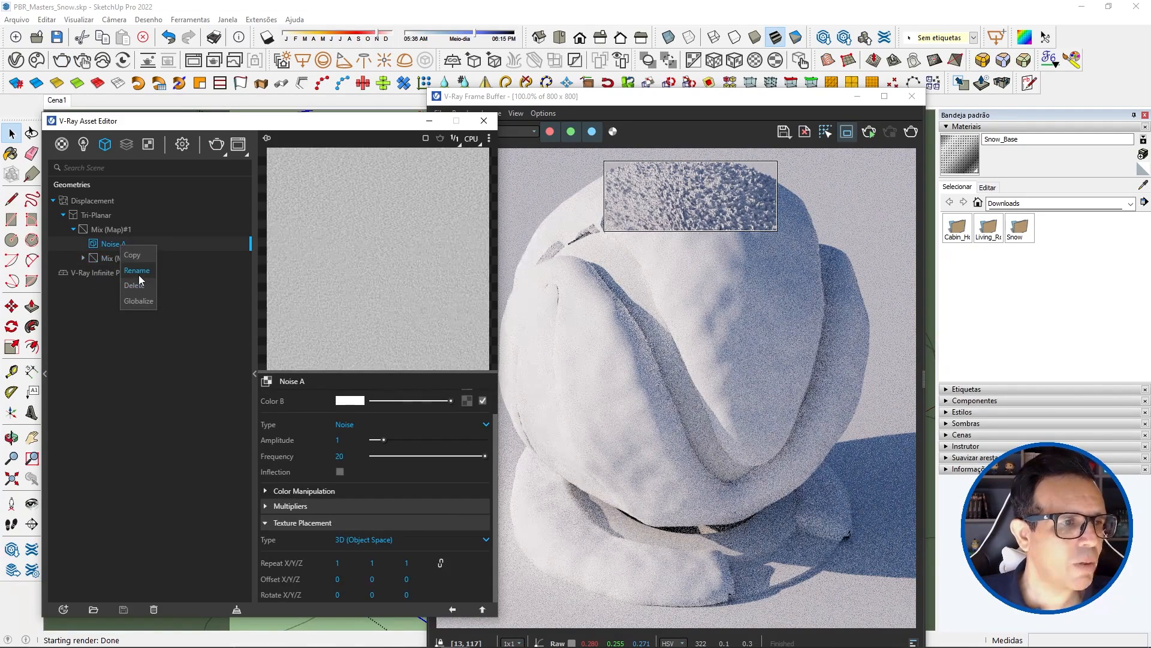
pyautogui.click(138, 271)
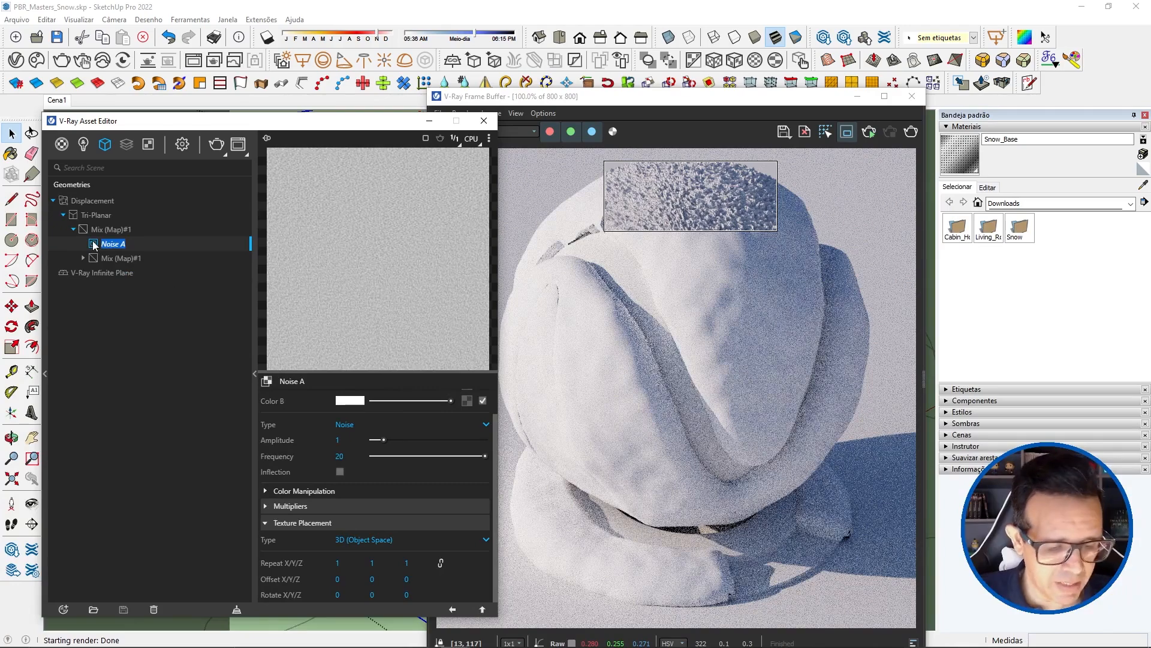
pyautogui.write('Hi Res')
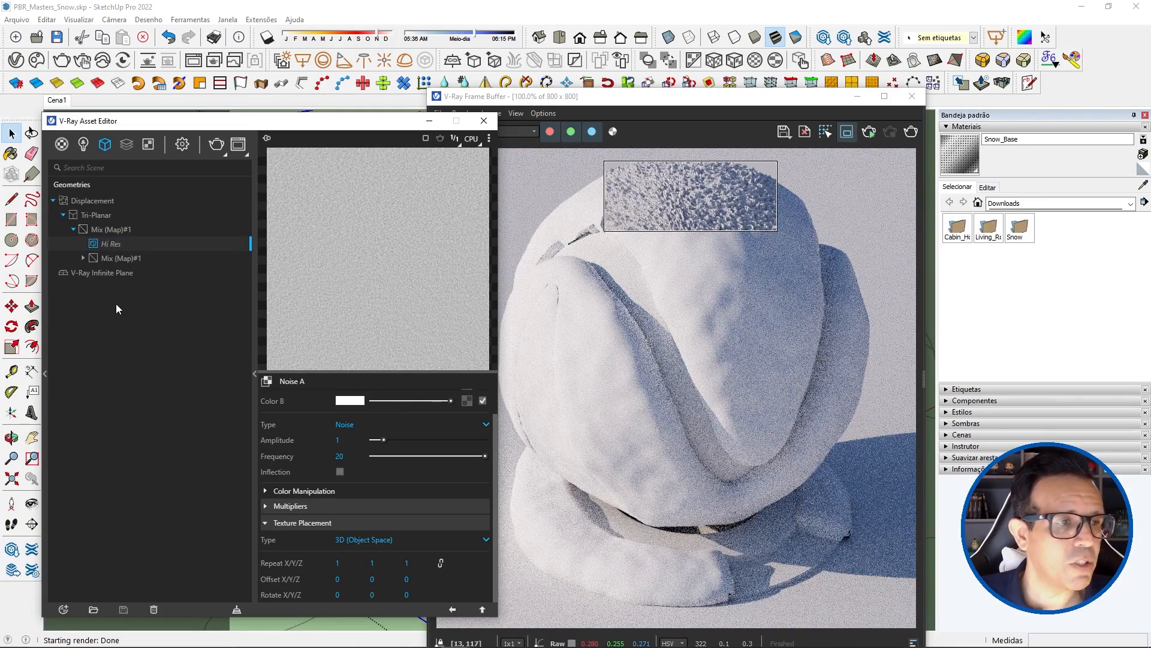
pyautogui.press('Return')
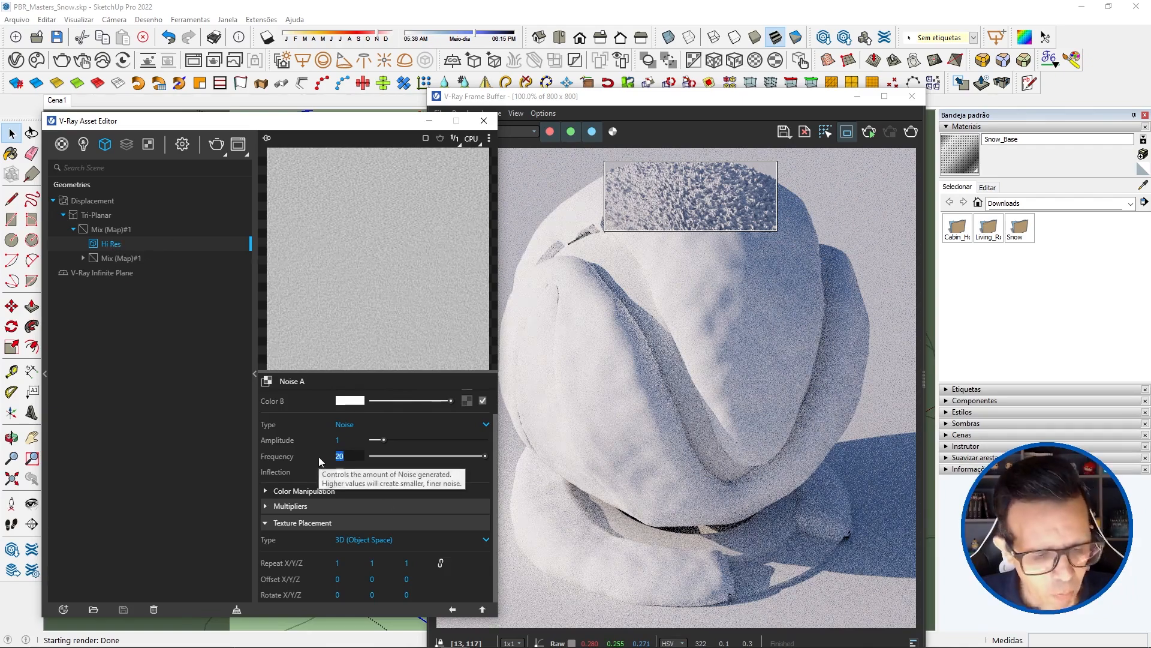
# Step: Raise the Frequency of the Hi Res noise to 30
pyautogui.write('30')
pyautogui.press('Return')
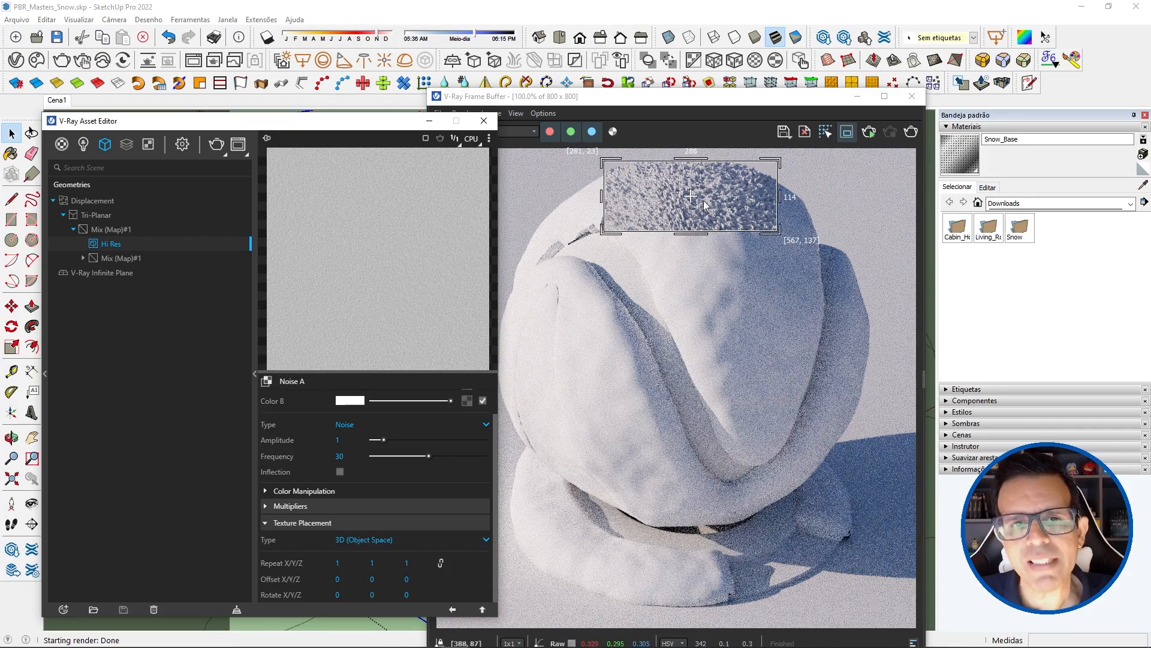
# Step: Start an interactive render and raise the outer Mix (Map)'s Mix Map value to just below white to soften the Hi Res noise
pyautogui.click(86, 65)
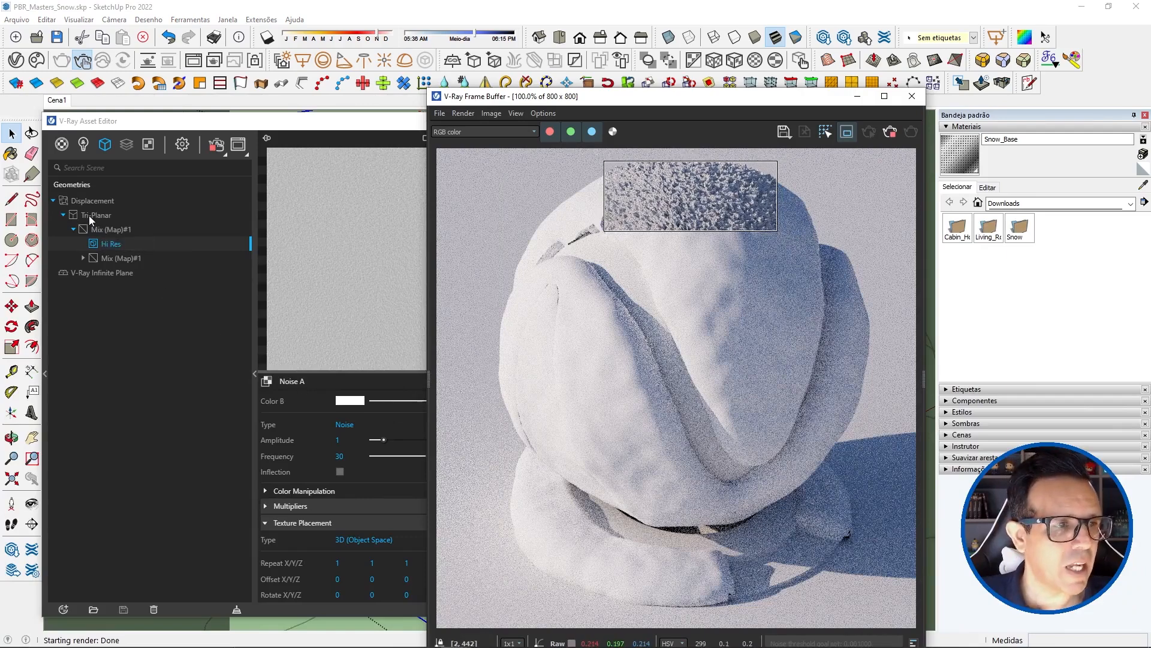
pyautogui.click(107, 230)
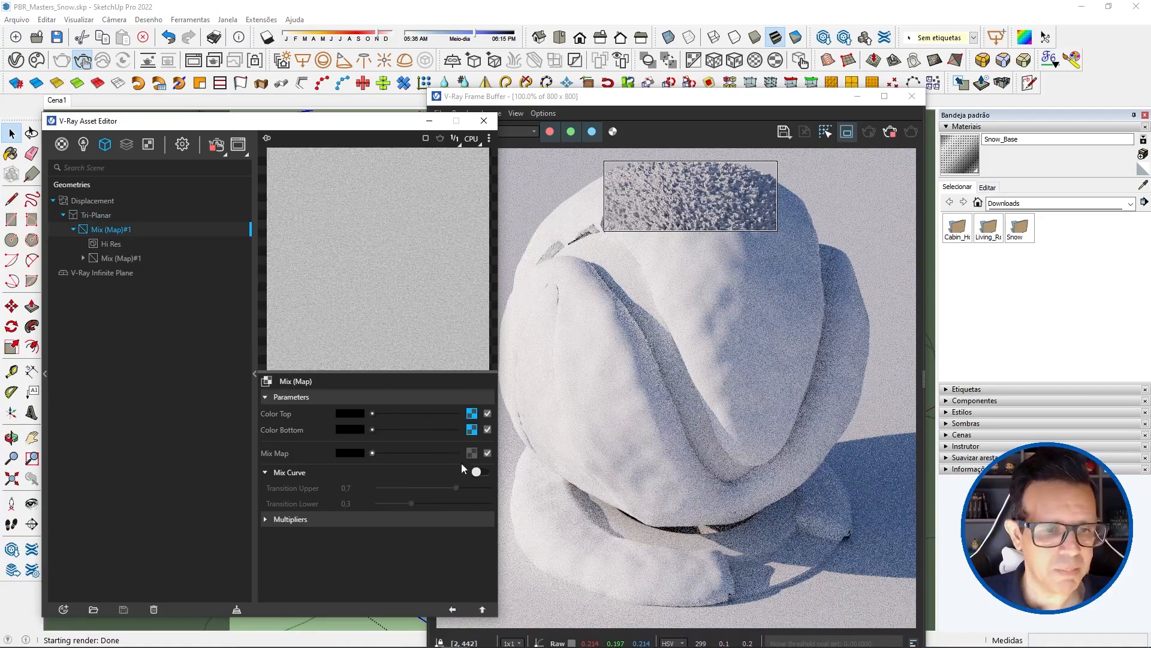
pyautogui.moveTo(371, 453); pyautogui.dragTo(465, 455)
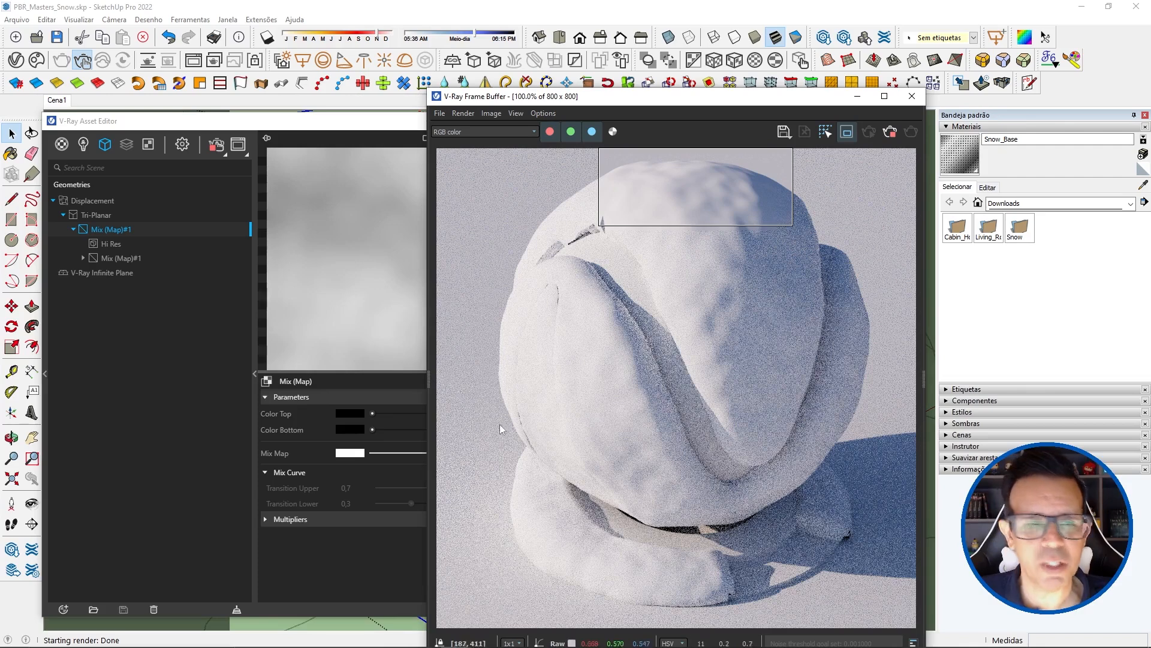
pyautogui.click(333, 124)
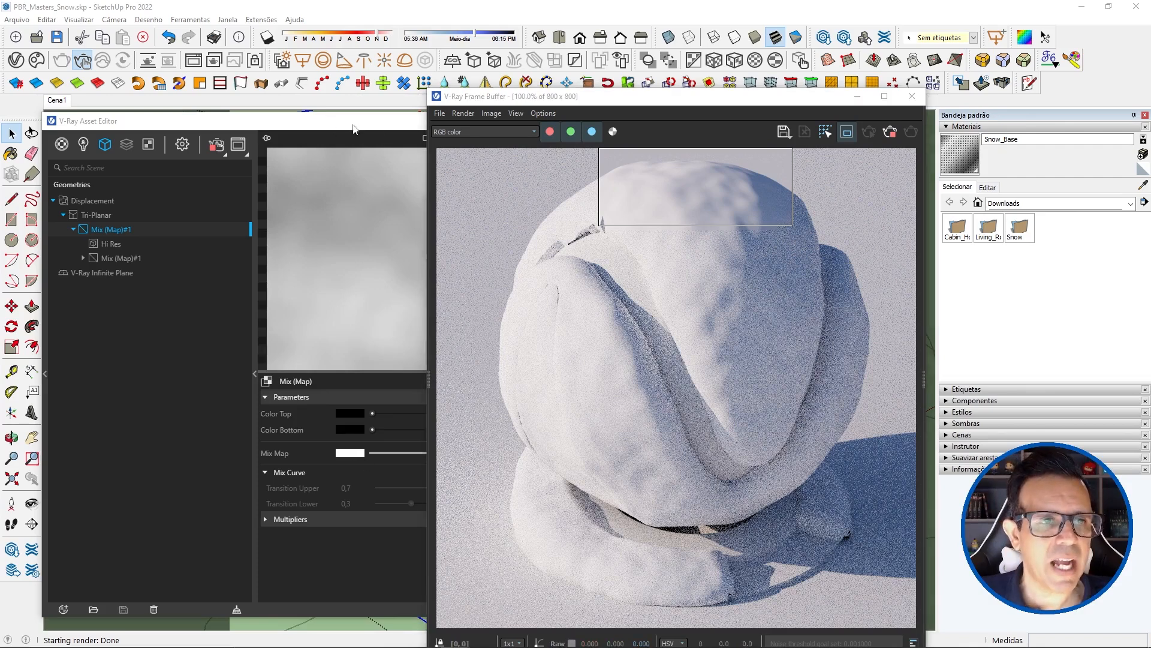
pyautogui.click(335, 128)
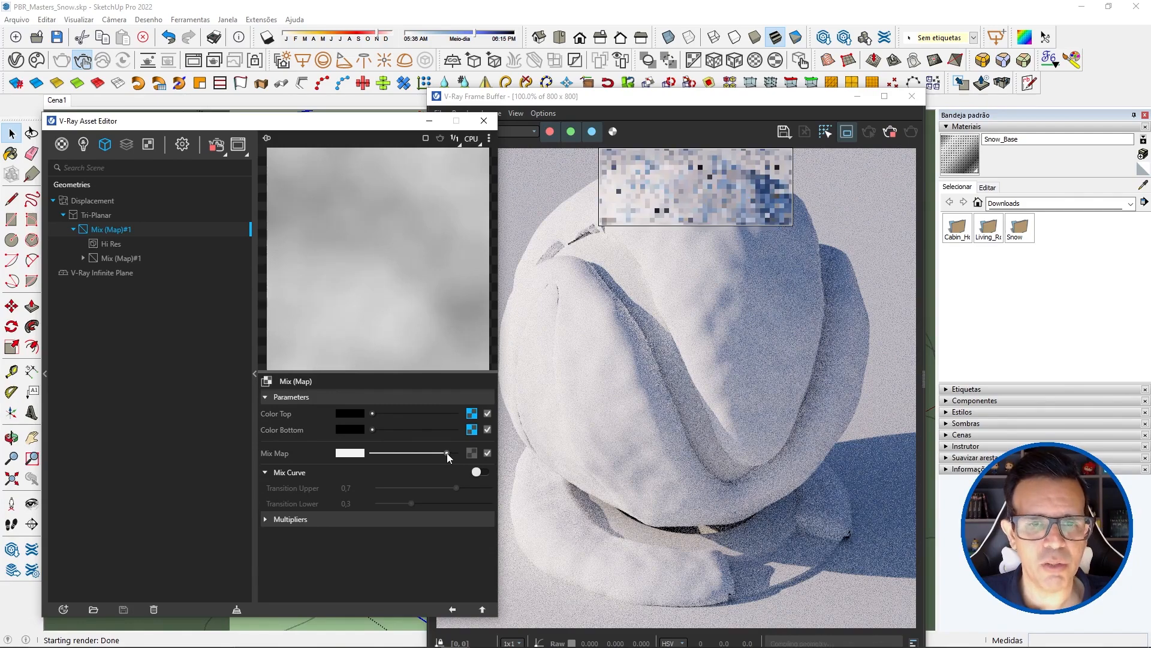
pyautogui.moveTo(446, 453); pyautogui.dragTo(442, 455)
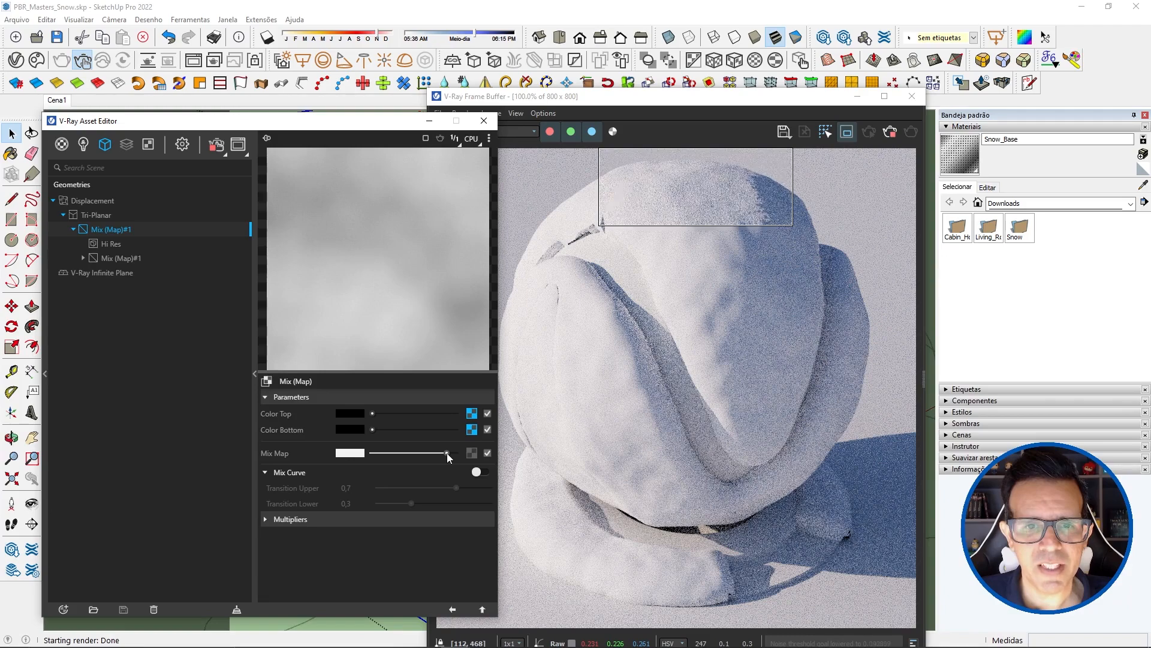
# Step: Check the fine displacement on top of the ball up close, save the model and stop the interactive render
pyautogui.scroll(2, 698, 206)
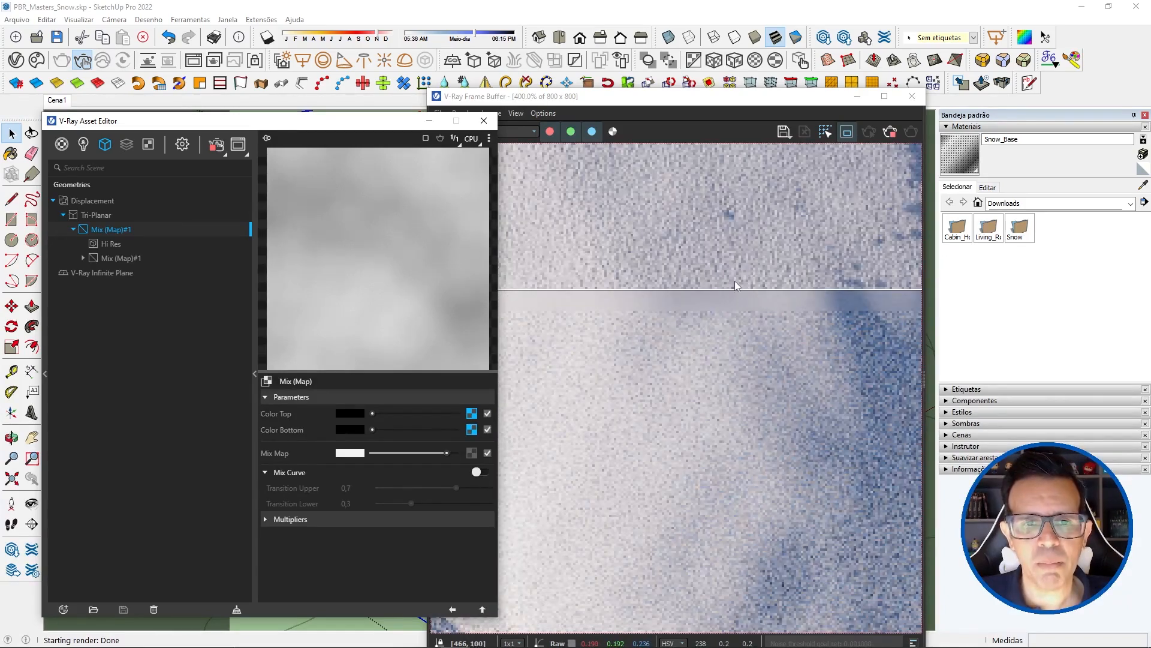
pyautogui.scroll(-1, 736, 280)
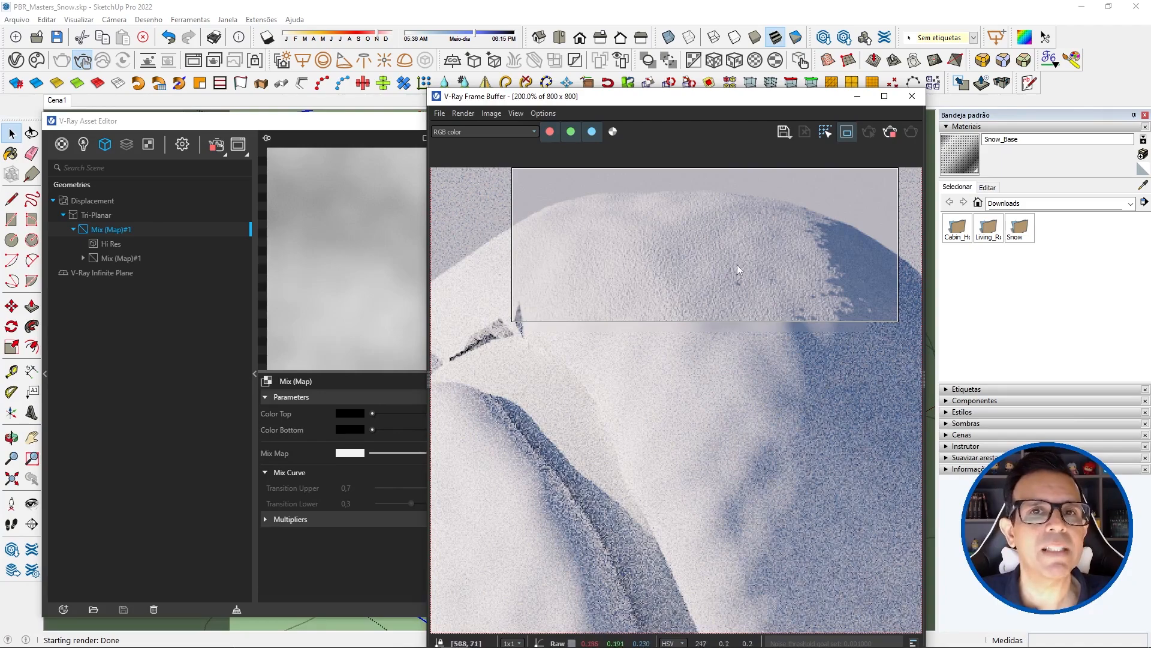
pyautogui.click(316, 527)
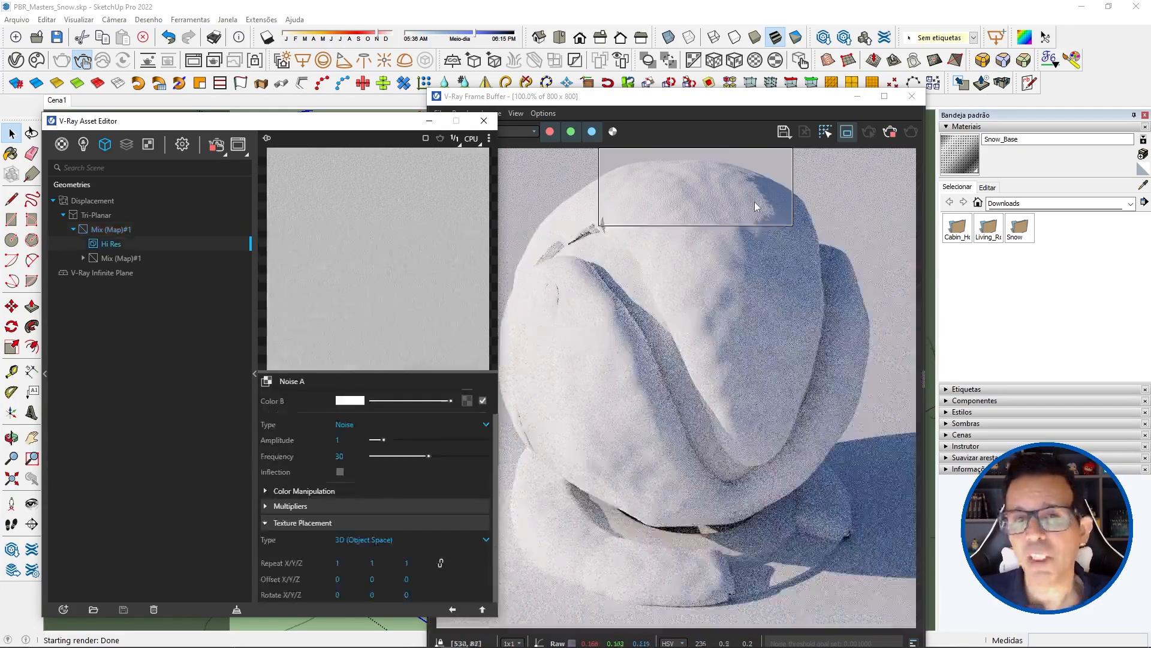
pyautogui.scroll(1, 692, 200)
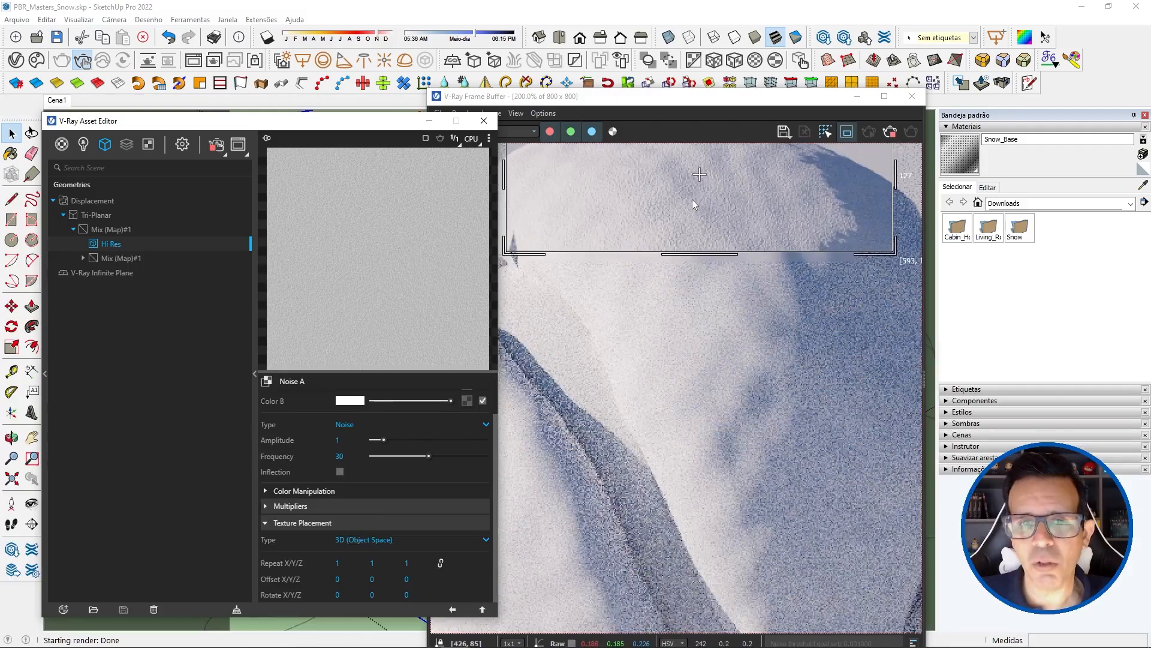
pyautogui.scroll(-1, 786, 289)
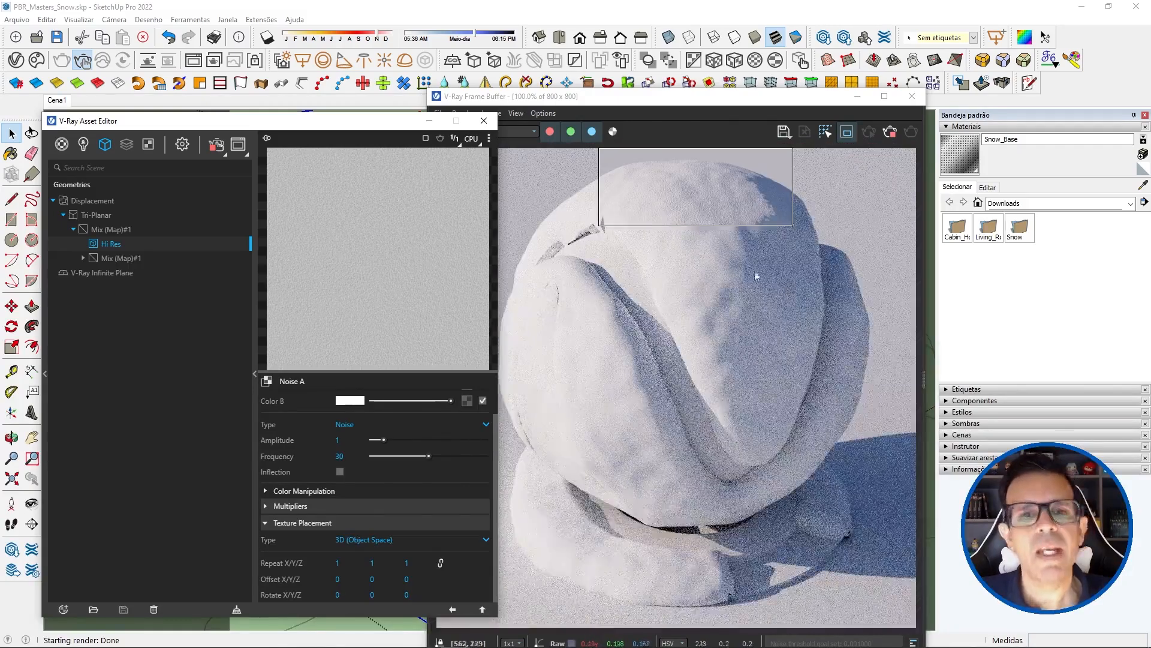
pyautogui.click(57, 37)
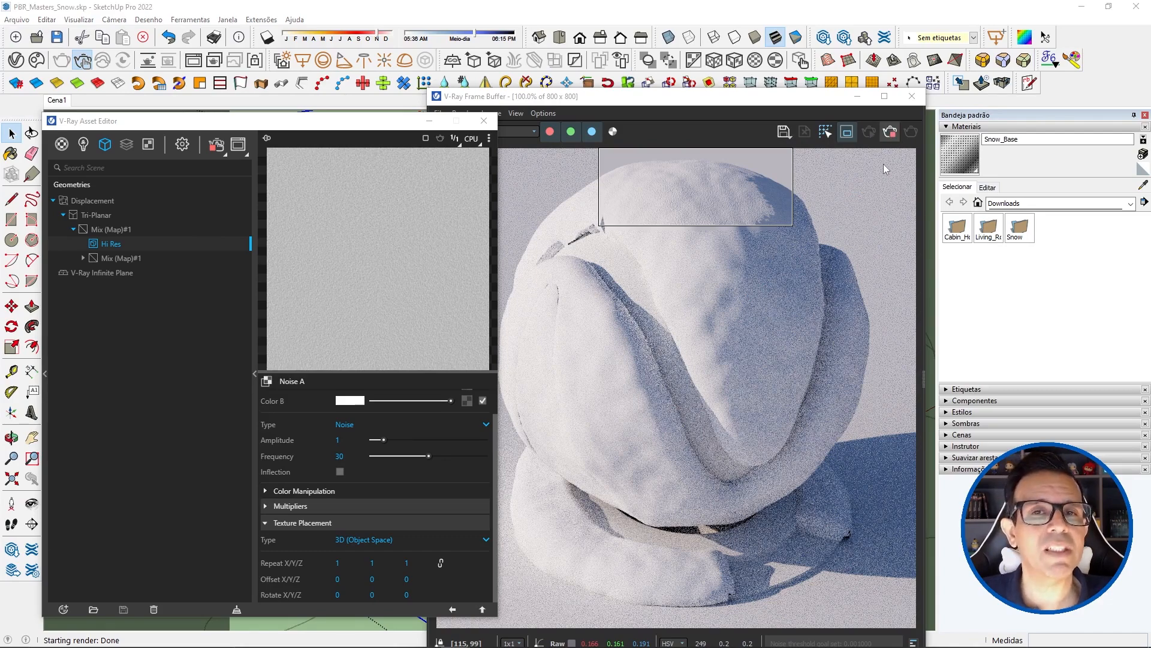
pyautogui.click(708, 277)
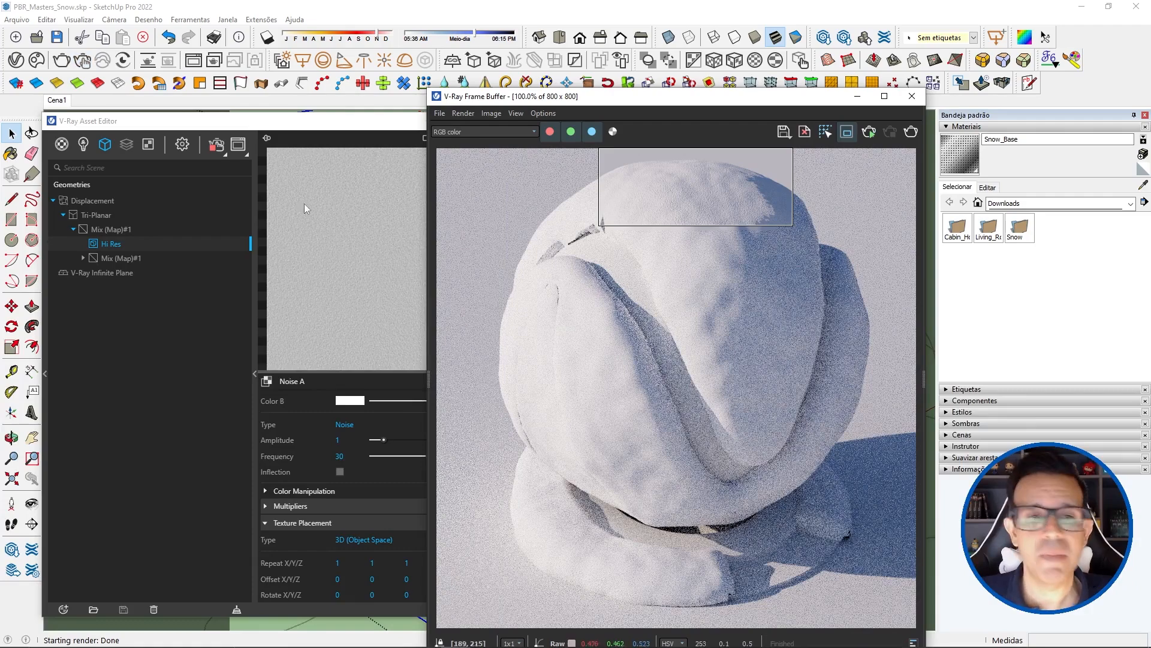
# Step: Copy the Diffuse color texture of the Snow_Base material
pyautogui.click(62, 145)
pyautogui.click(85, 215)
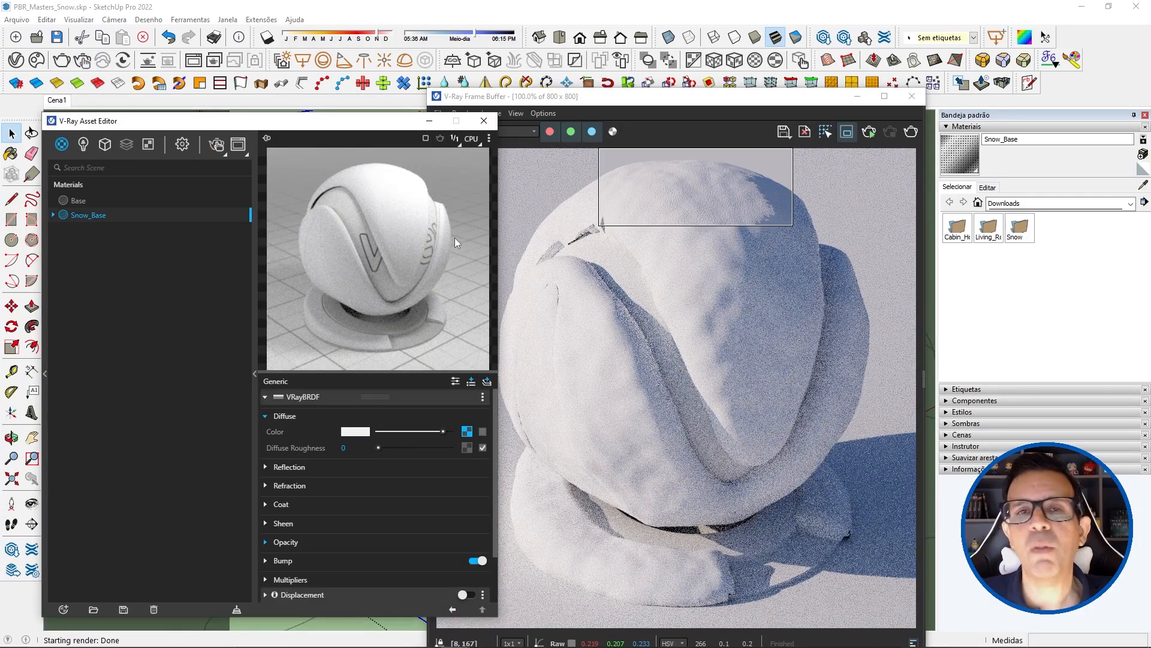
pyautogui.rightClick(467, 432)
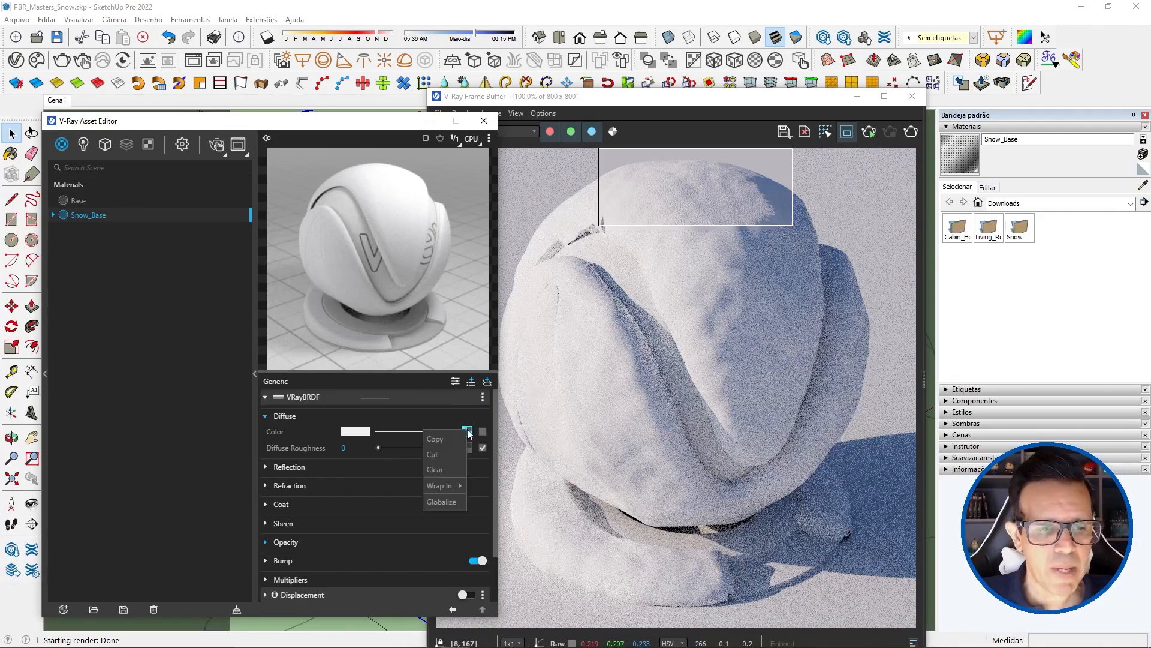
pyautogui.click(440, 439)
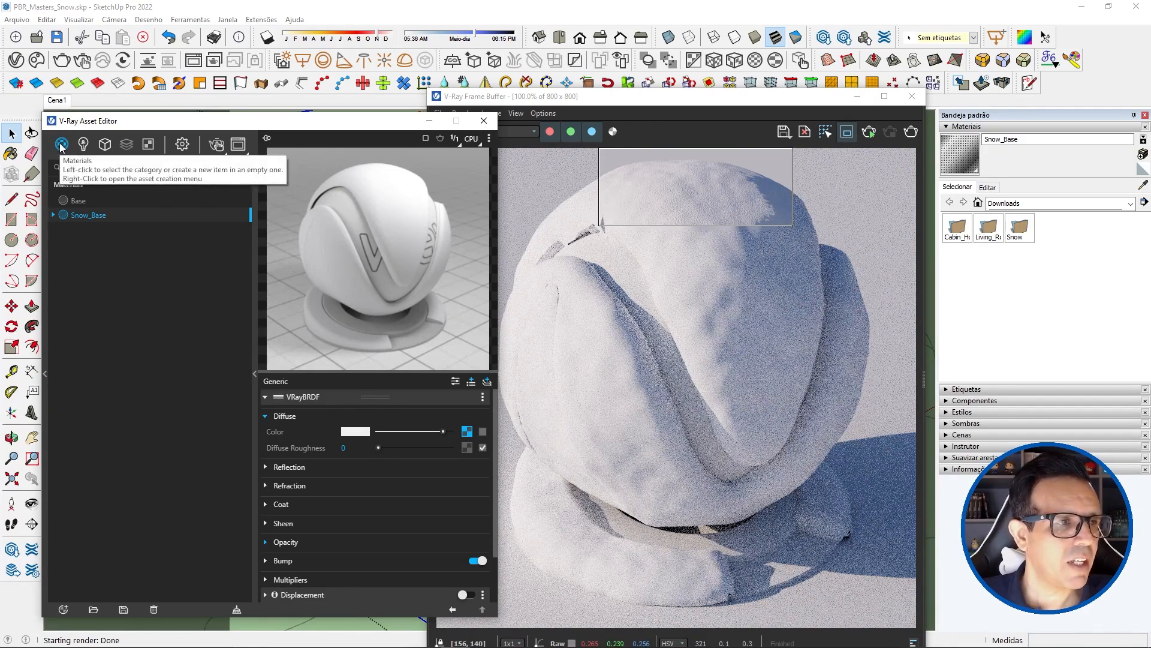
# Step: Create a Blend material and set its Binding Texture Mode to Custom mode with the copied bitmap as the texture
pyautogui.rightClick(61, 146)
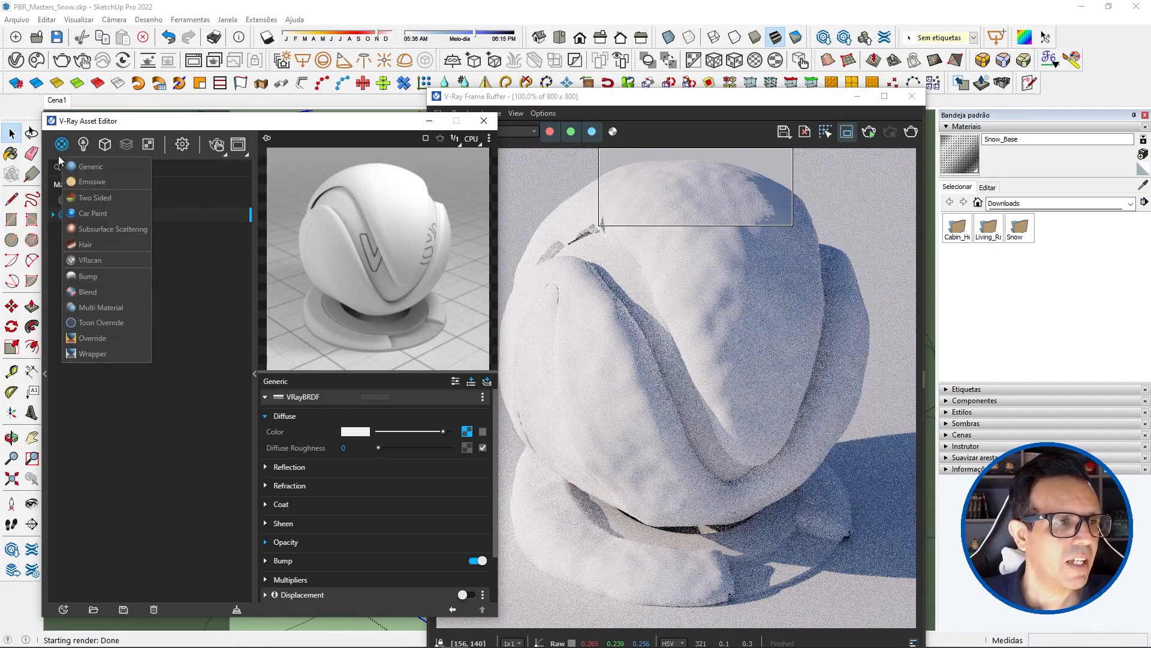
pyautogui.click(88, 292)
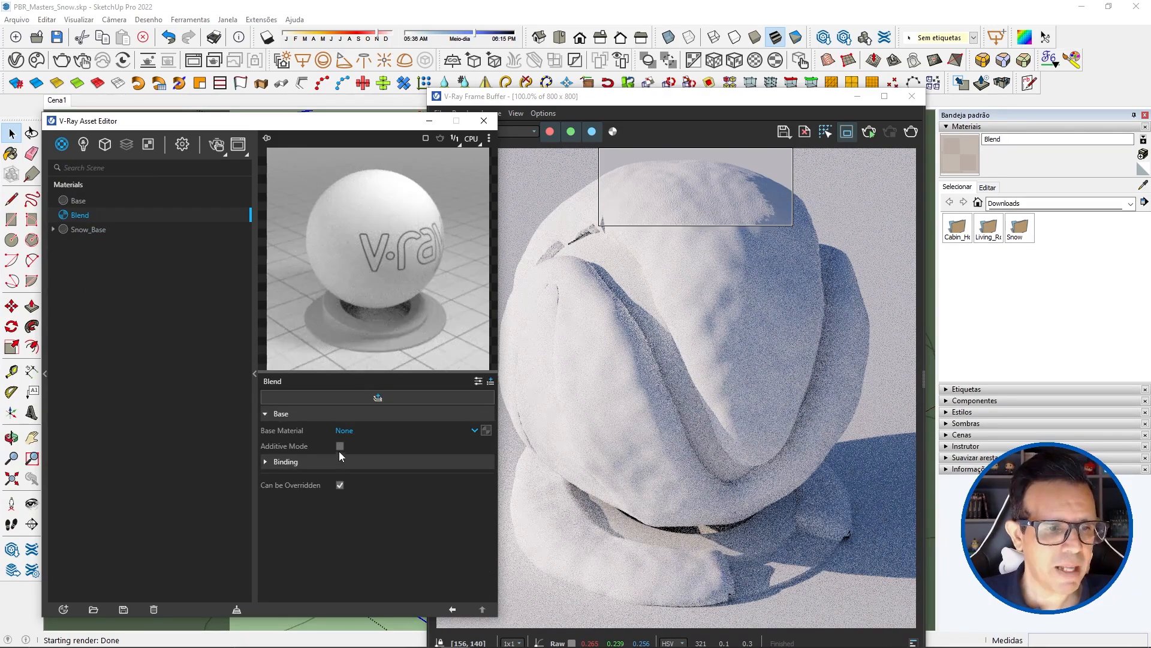
pyautogui.click(293, 462)
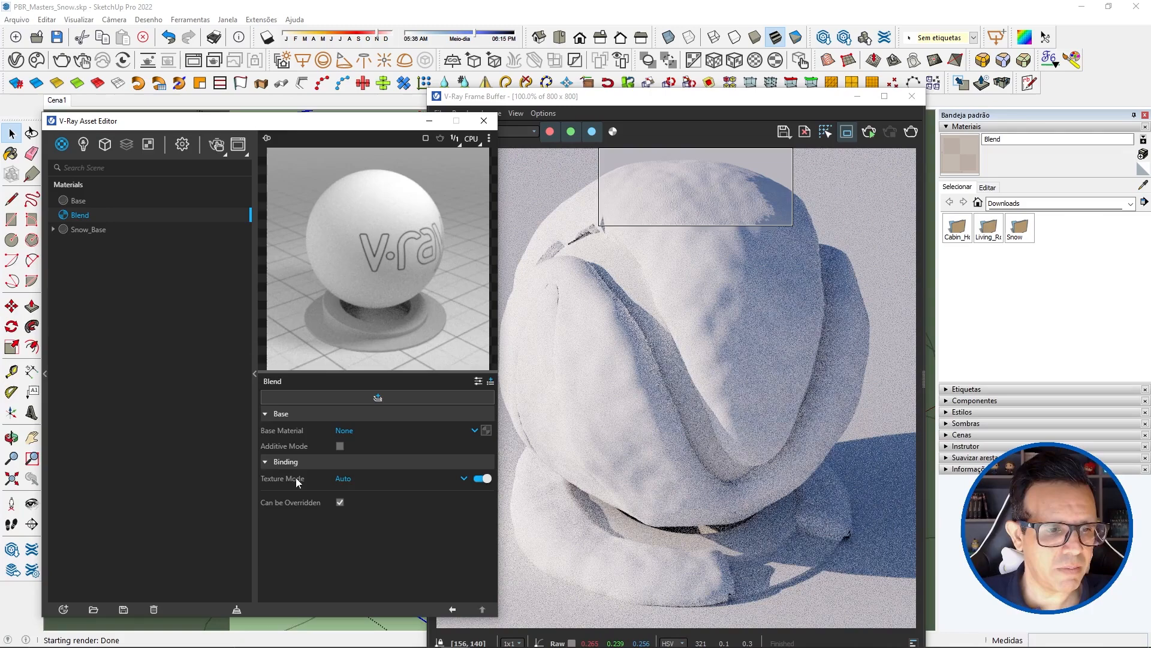
pyautogui.click(368, 486)
pyautogui.click(361, 527)
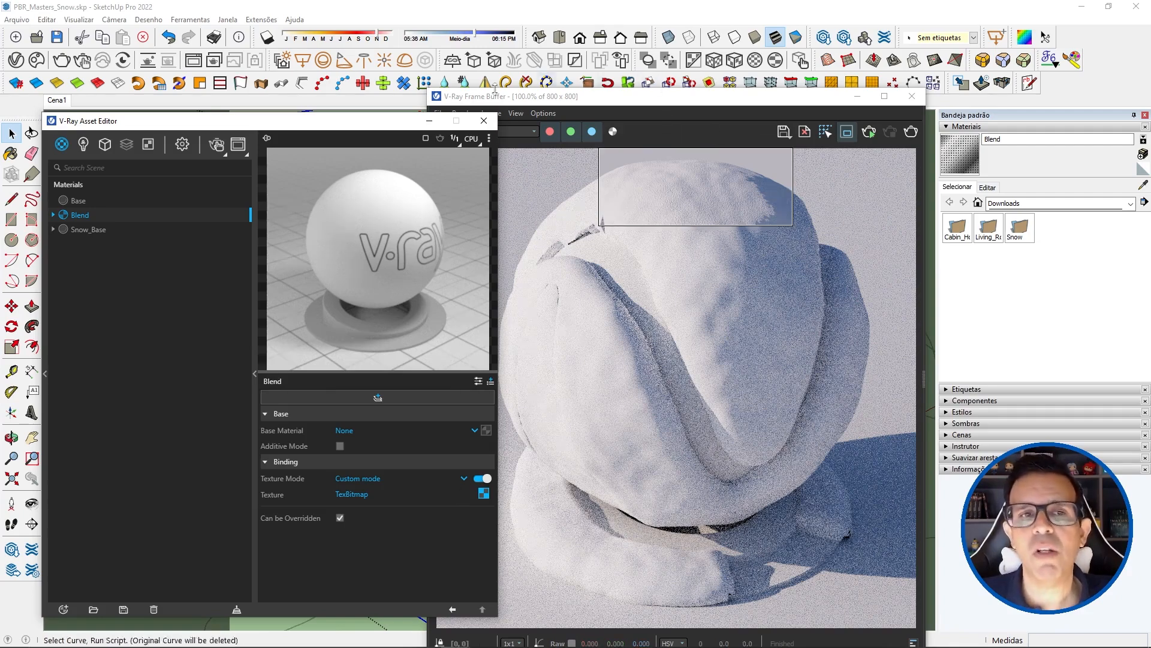
# Step: Create a Subsurface Scattering material and rename it as Snow SSS
pyautogui.moveTo(564, 99)
pyautogui.mouseDown()
pyautogui.moveTo(578, 124)
pyautogui.moveTo(587, 283)
pyautogui.moveTo(603, 150)
pyautogui.moveTo(585, 90)
pyautogui.mouseUp()
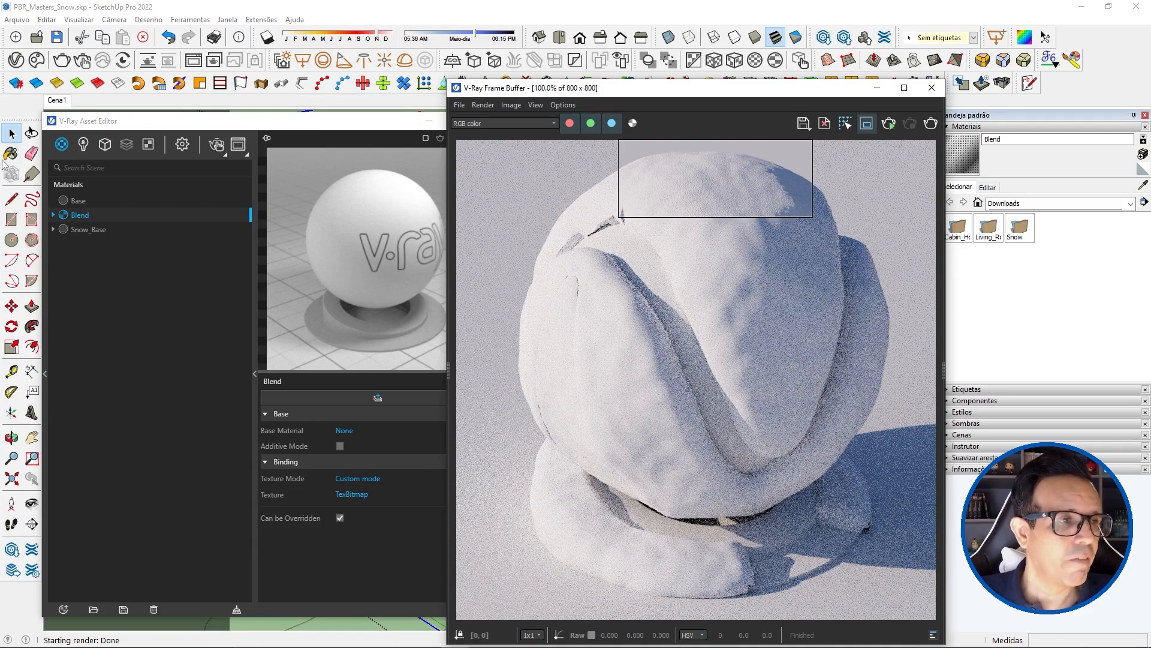
pyautogui.click(61, 144)
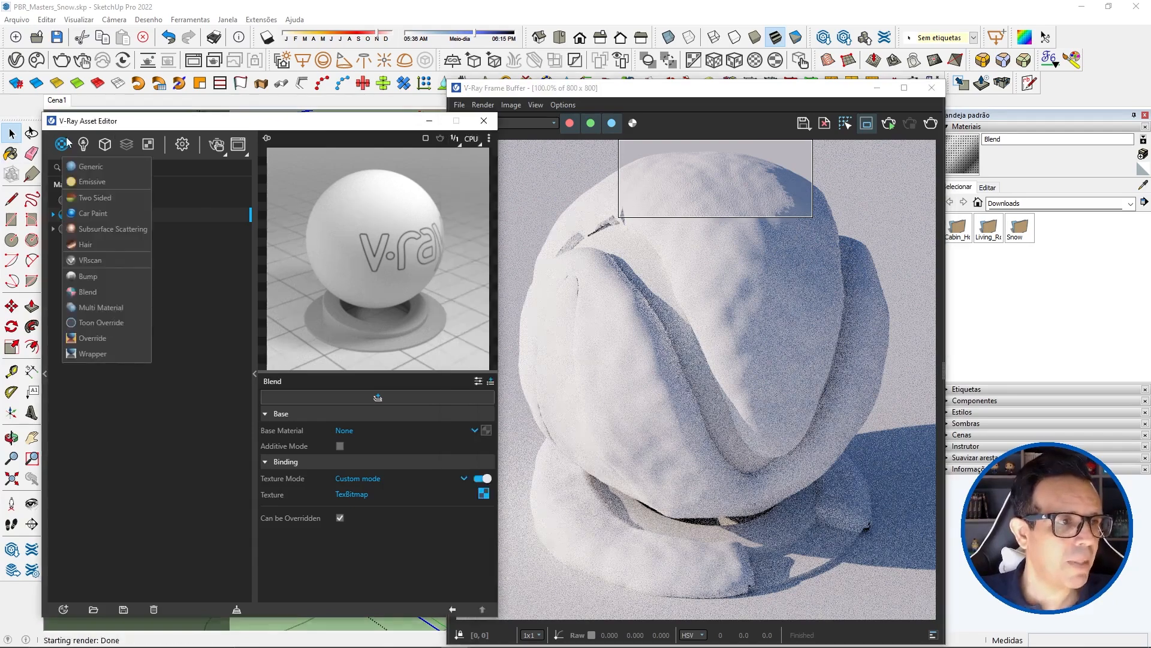
pyautogui.click(93, 229)
pyautogui.doubleClick(79, 244)
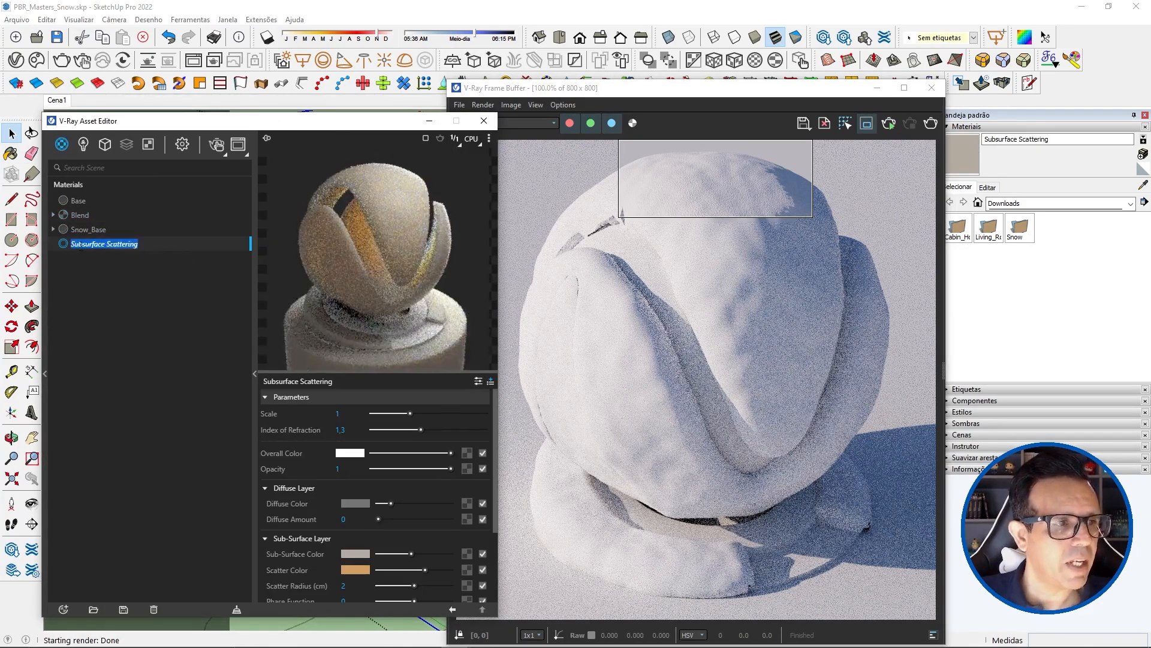
pyautogui.click(72, 246)
pyautogui.write('SS')
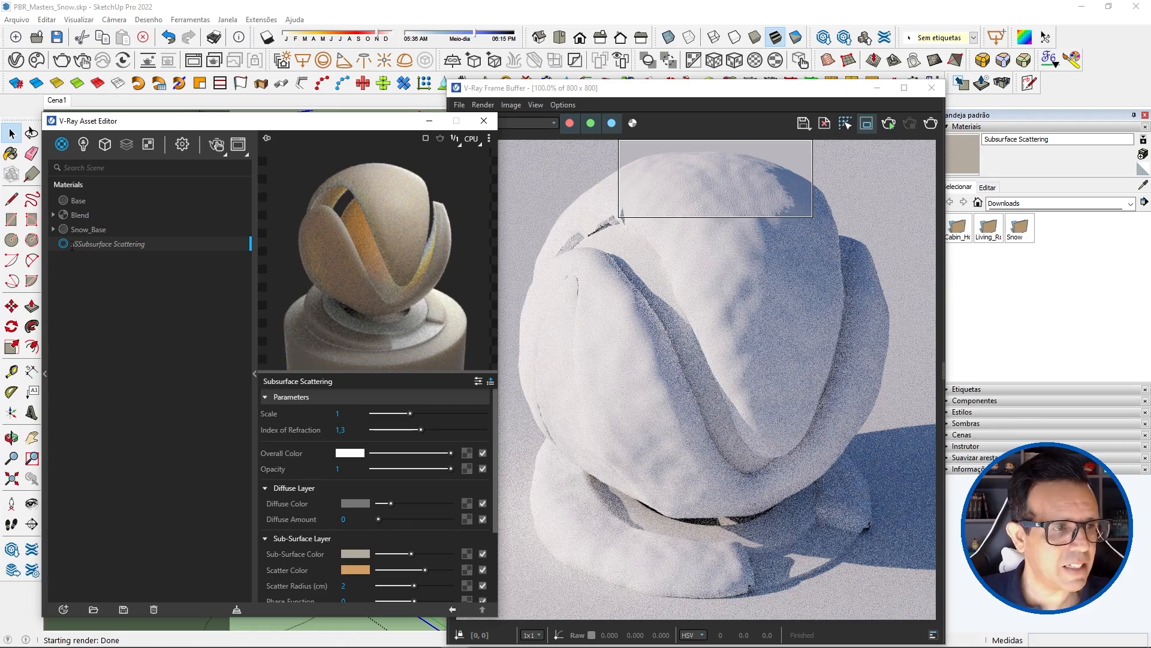
pyautogui.write('S')
pyautogui.press('Delete')
pyautogui.press('Delete')
pyautogui.press('Delete')
pyautogui.press('Delete')
pyautogui.press('Delete')
pyautogui.press('Delete')
pyautogui.press('Delete')
pyautogui.press('Delete')
pyautogui.press('Delete')
pyautogui.press('Delete')
pyautogui.press('Delete')
pyautogui.press('Delete')
pyautogui.press('Delete')
pyautogui.press('Delete')
pyautogui.press('Delete')
pyautogui.press('Delete')
pyautogui.press('Delete')
pyautogui.press('Delete')
pyautogui.press('Delete')
pyautogui.press('Delete')
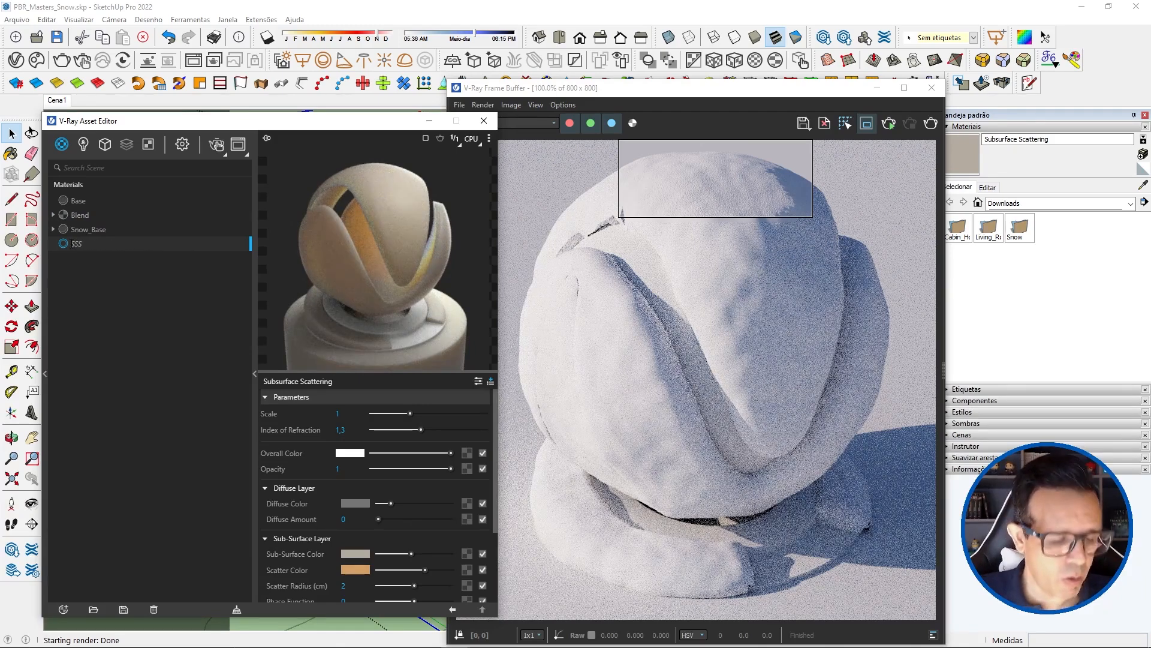
pyautogui.write('Snow')
pyautogui.press('Return')
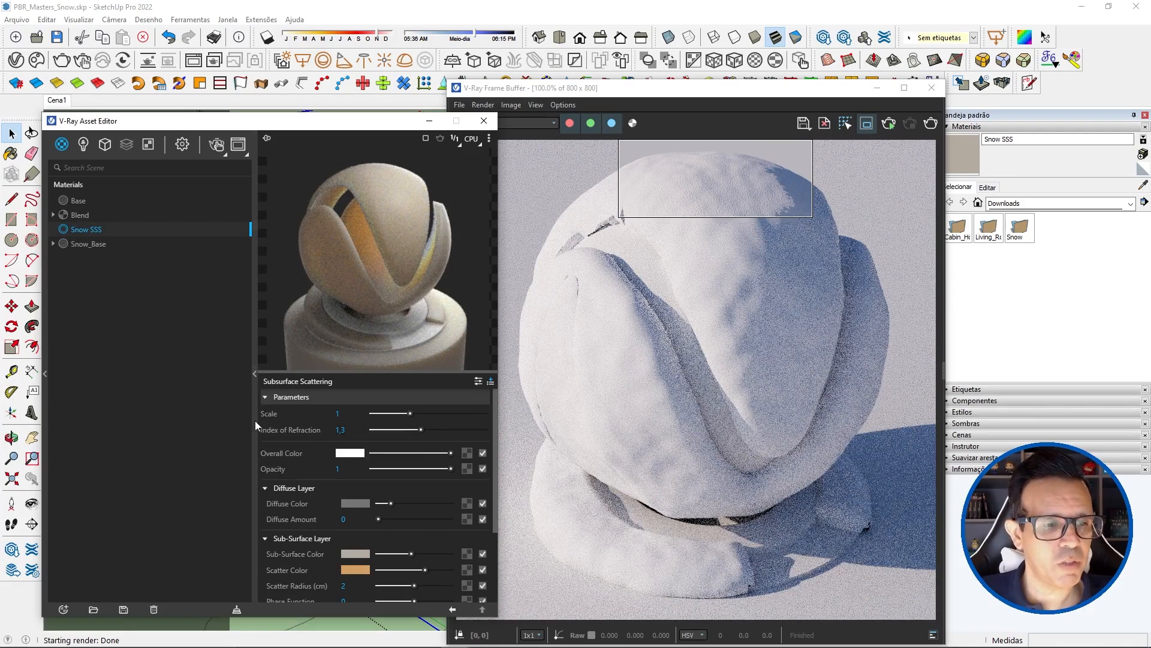
# Step: Set the Index of Refraction of Snow SSS to 1,31 and collapse its Diffuse Layer settings
pyautogui.click(353, 429)
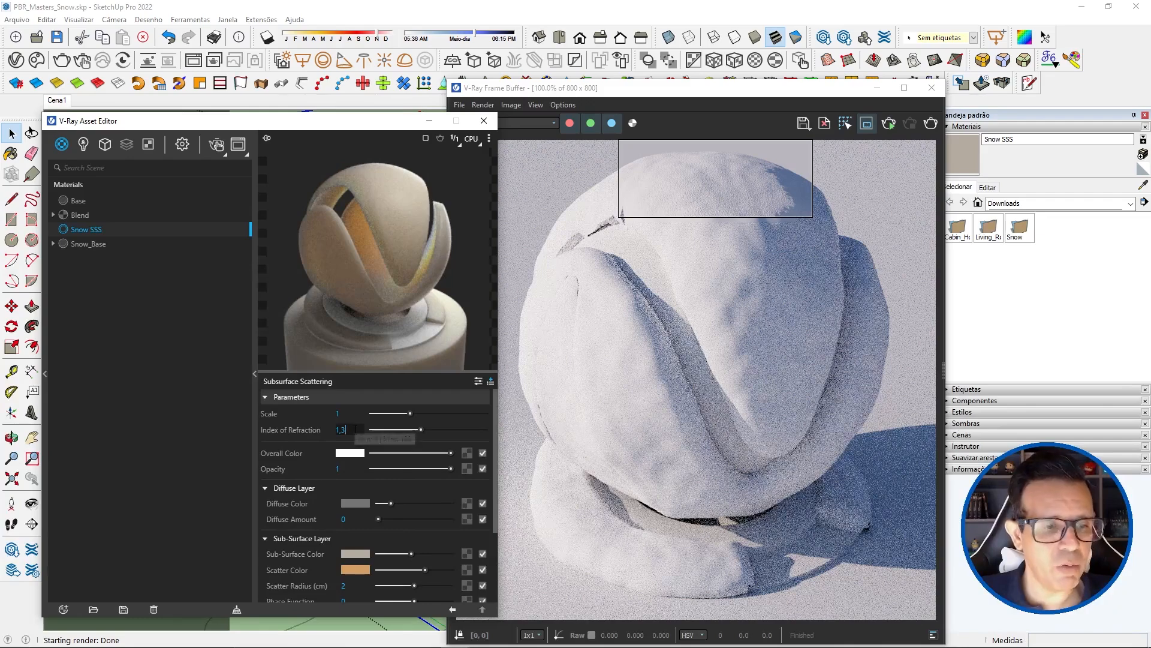
pyautogui.write('1')
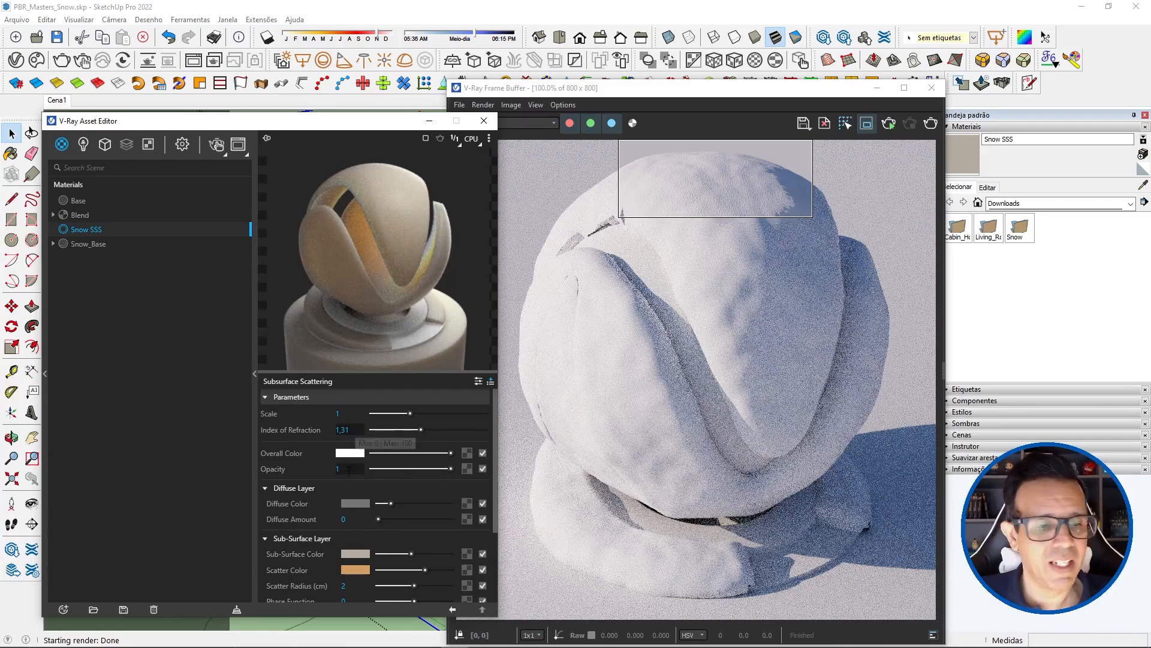
pyautogui.scroll(-3, 356, 450)
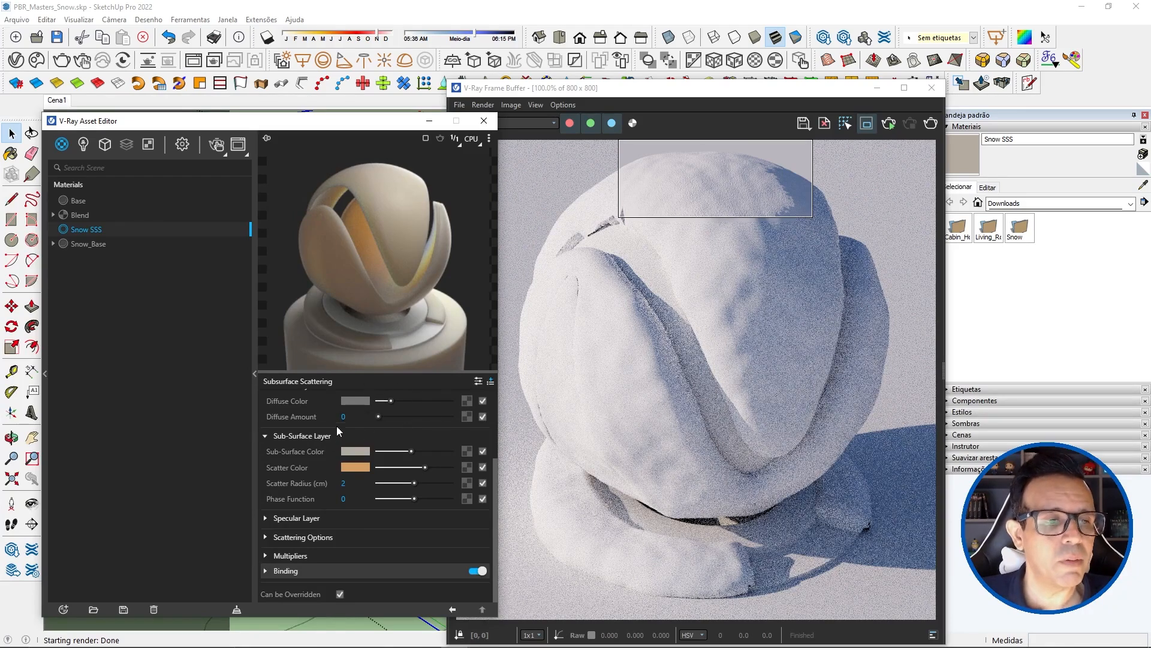
pyautogui.scroll(2, 337, 427)
pyautogui.click(265, 446)
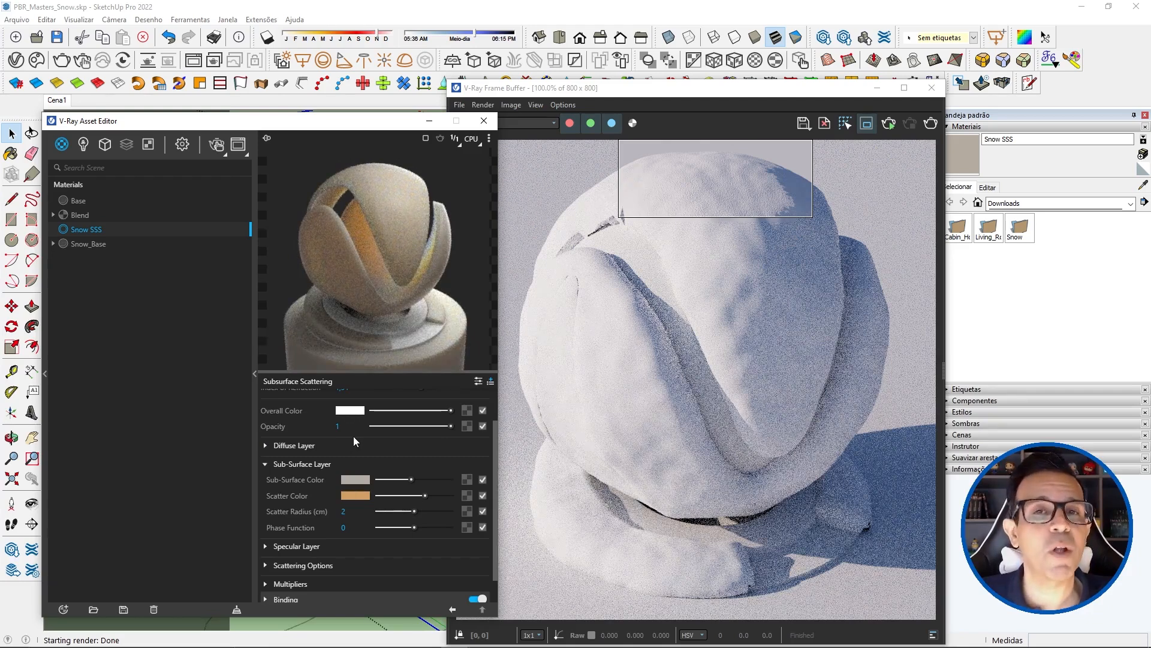
# Step: Set the Sub-Surface Color of Snow SSS to RGB 240, 240, 242
pyautogui.click(355, 480)
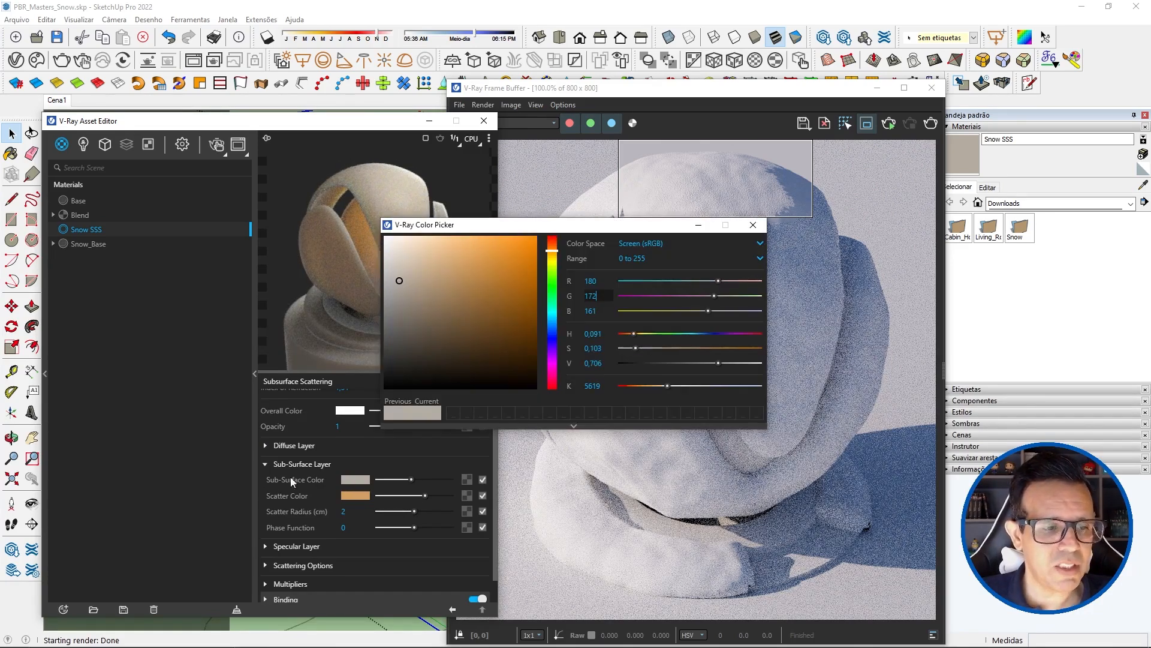
pyautogui.doubleClick(592, 282)
pyautogui.write('24')
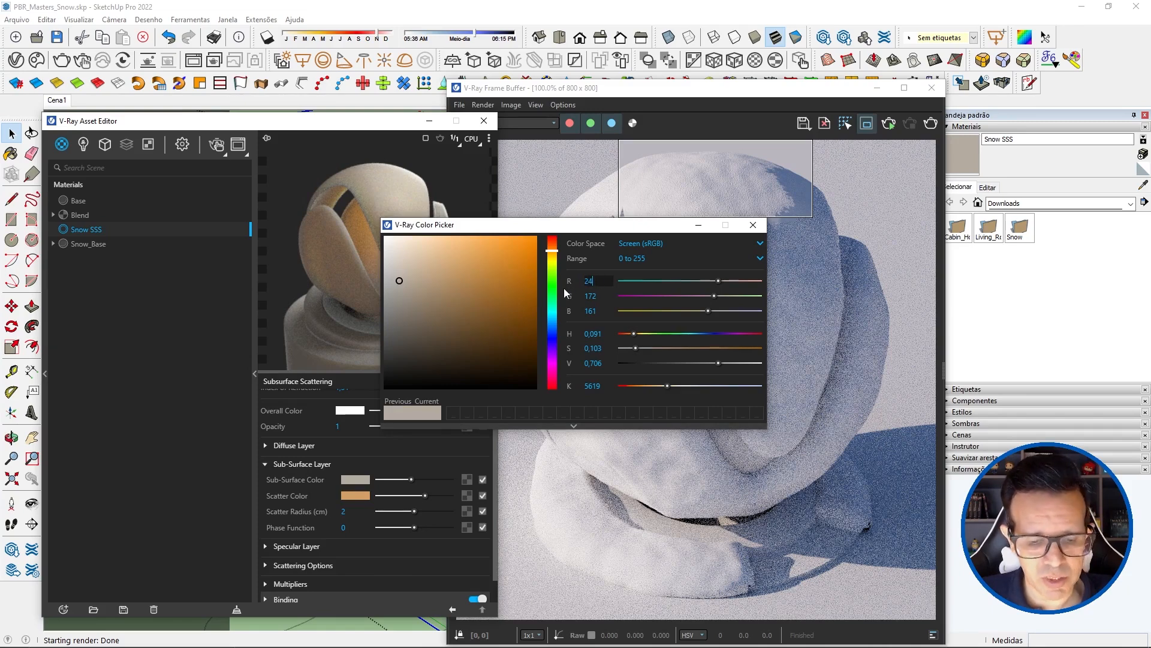
pyautogui.write('0')
pyautogui.press('Tab')
pyautogui.write('24')
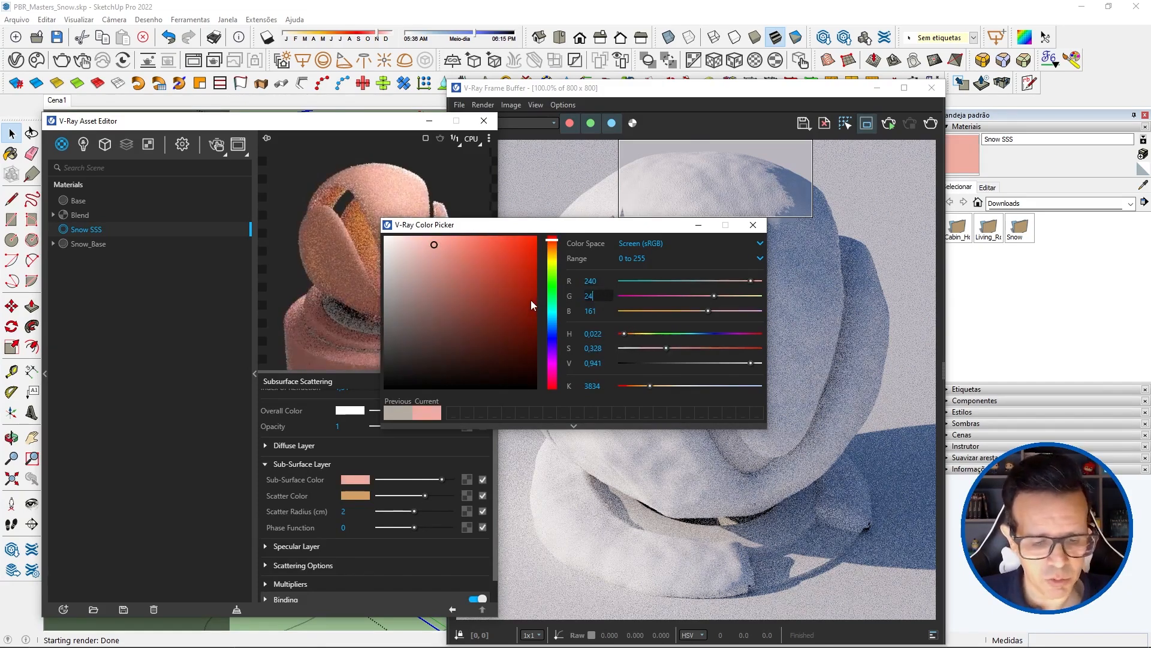
pyautogui.write('0')
pyautogui.press('Tab')
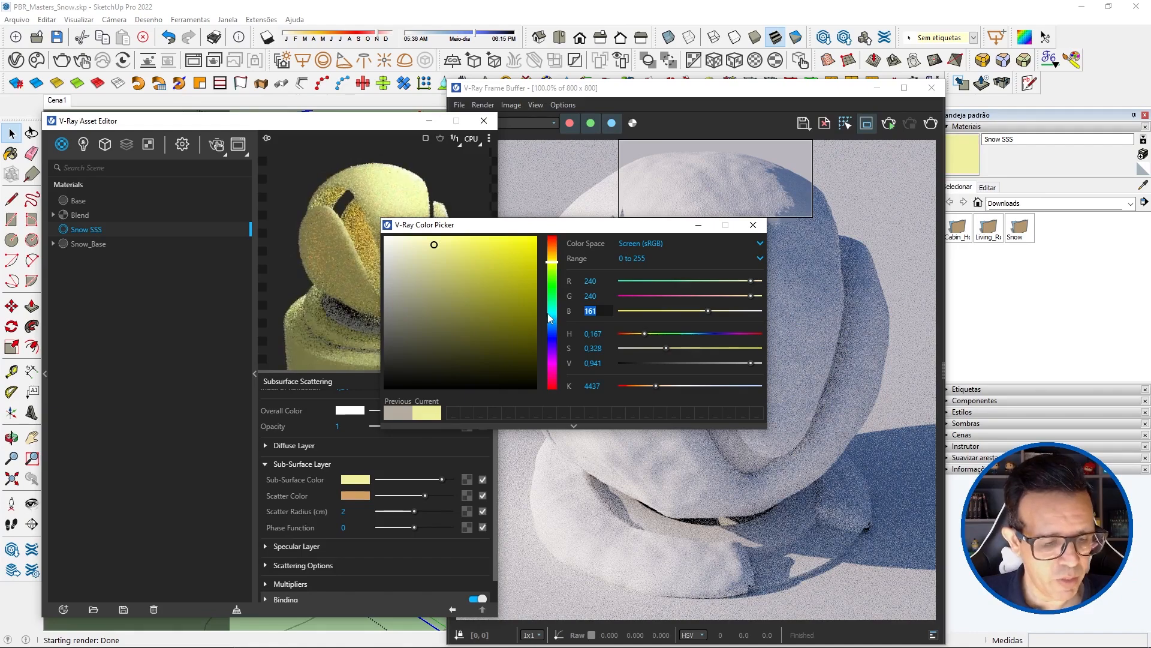
pyautogui.write('242')
pyautogui.press('Return')
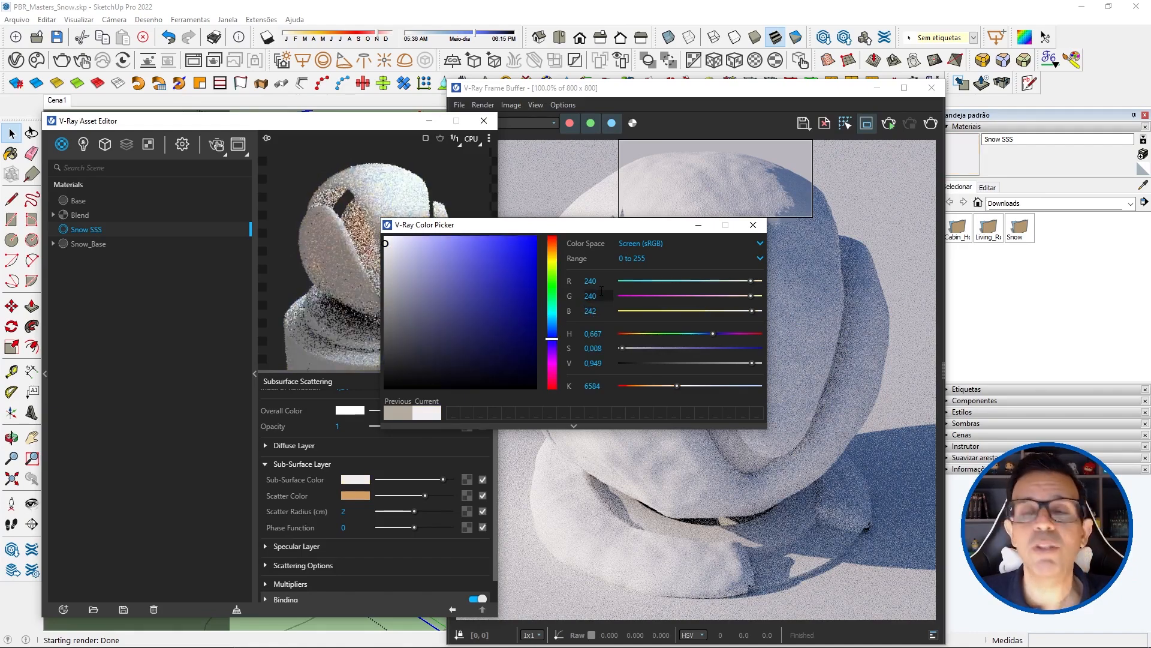
# Step: Set the Scatter Color of the Snow SSS material to RGB 155, 219, 248
pyautogui.click(754, 227)
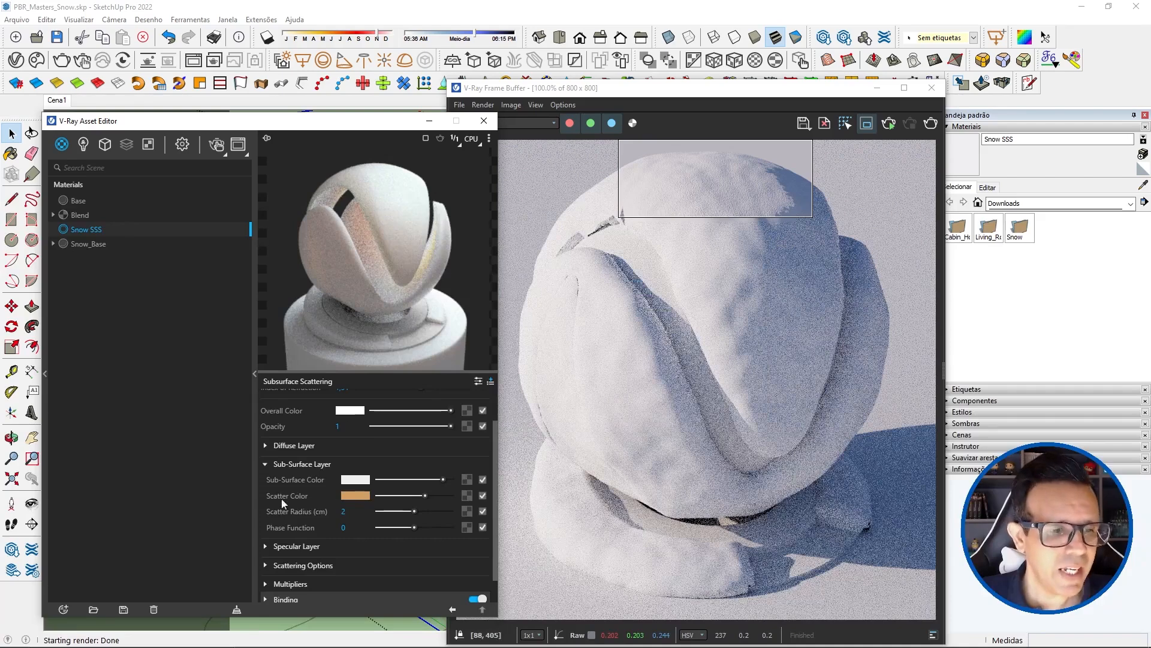
pyautogui.click(355, 495)
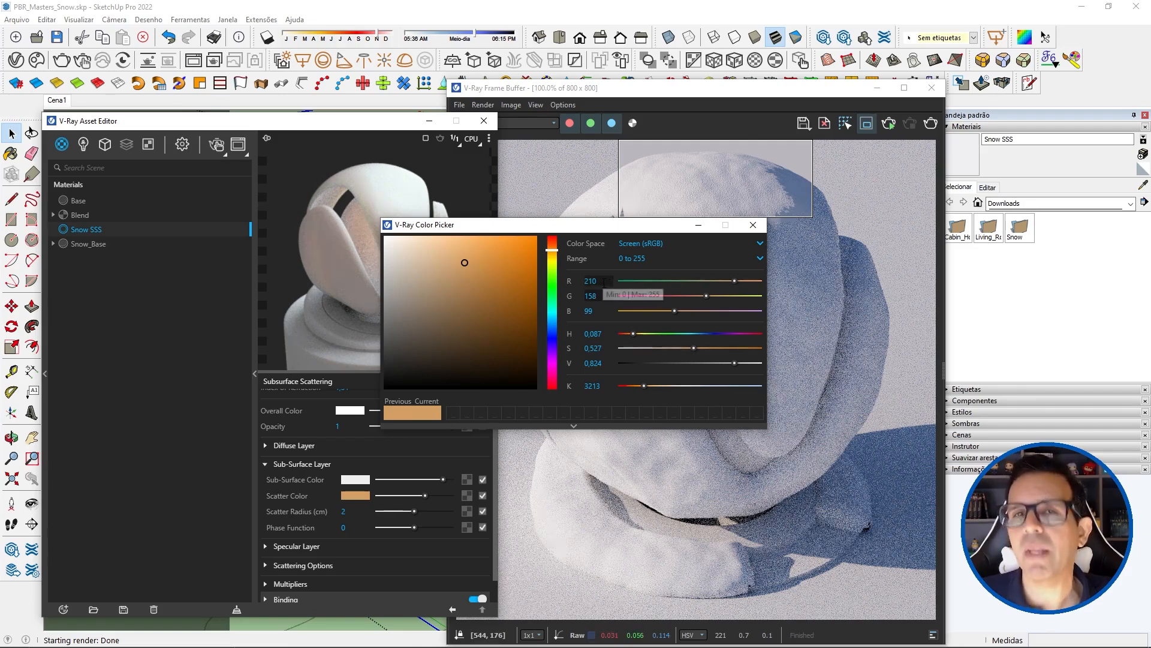
pyautogui.hotkey('shift', 'Tab')
pyautogui.write('155')
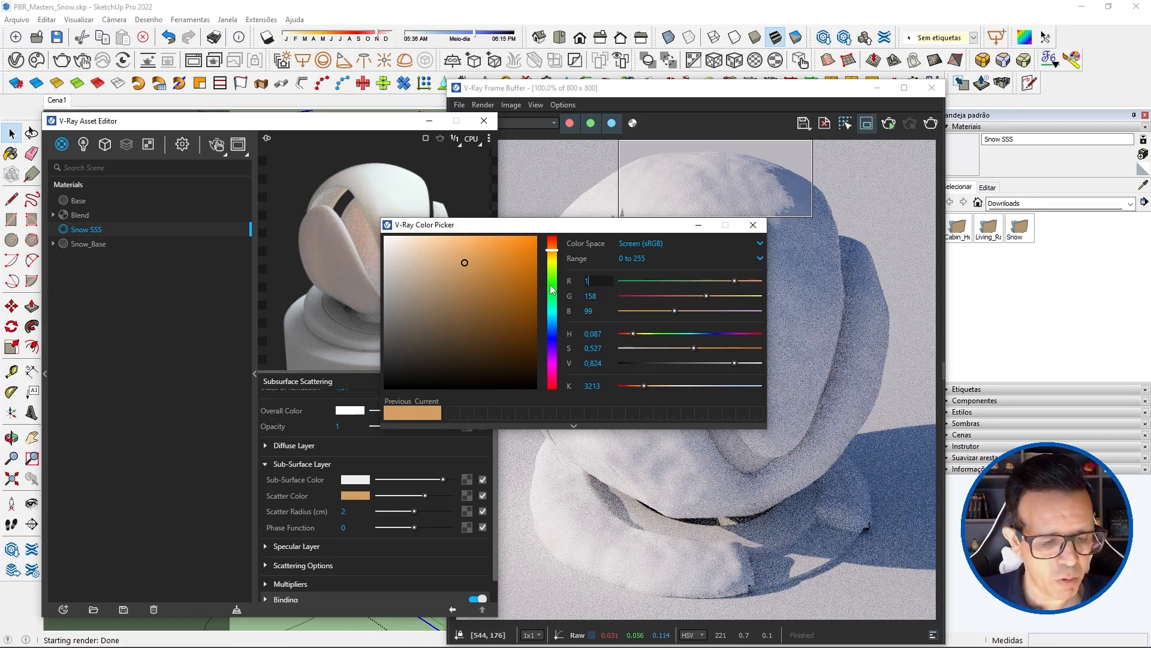
pyautogui.doubleClick(599, 296)
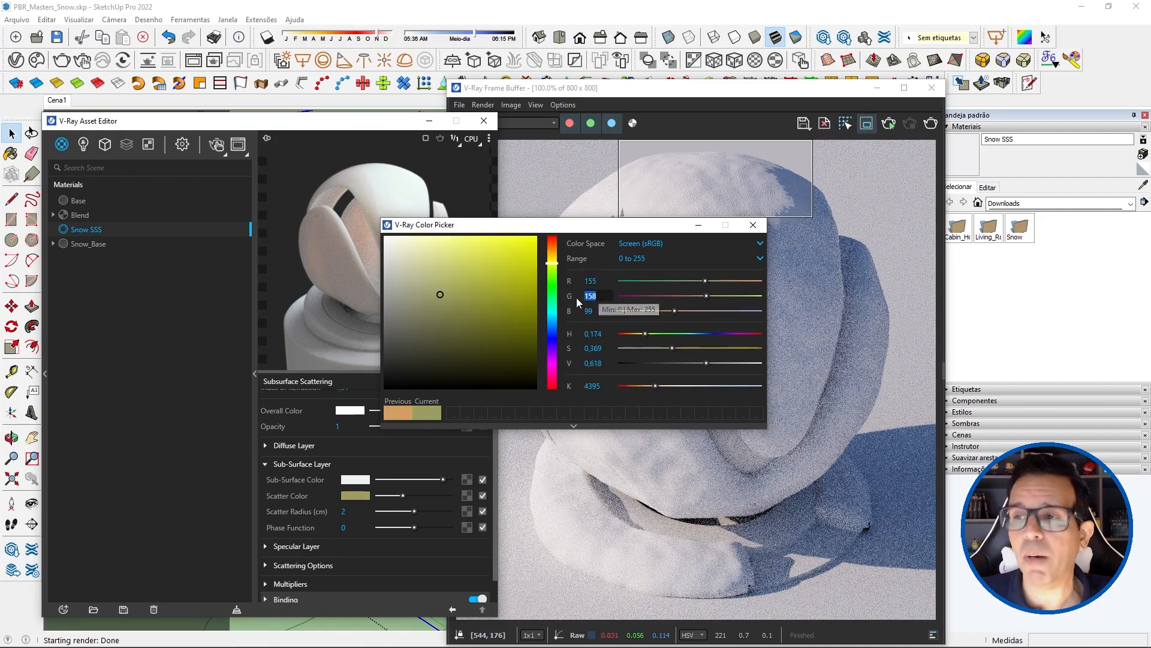
pyautogui.write('21')
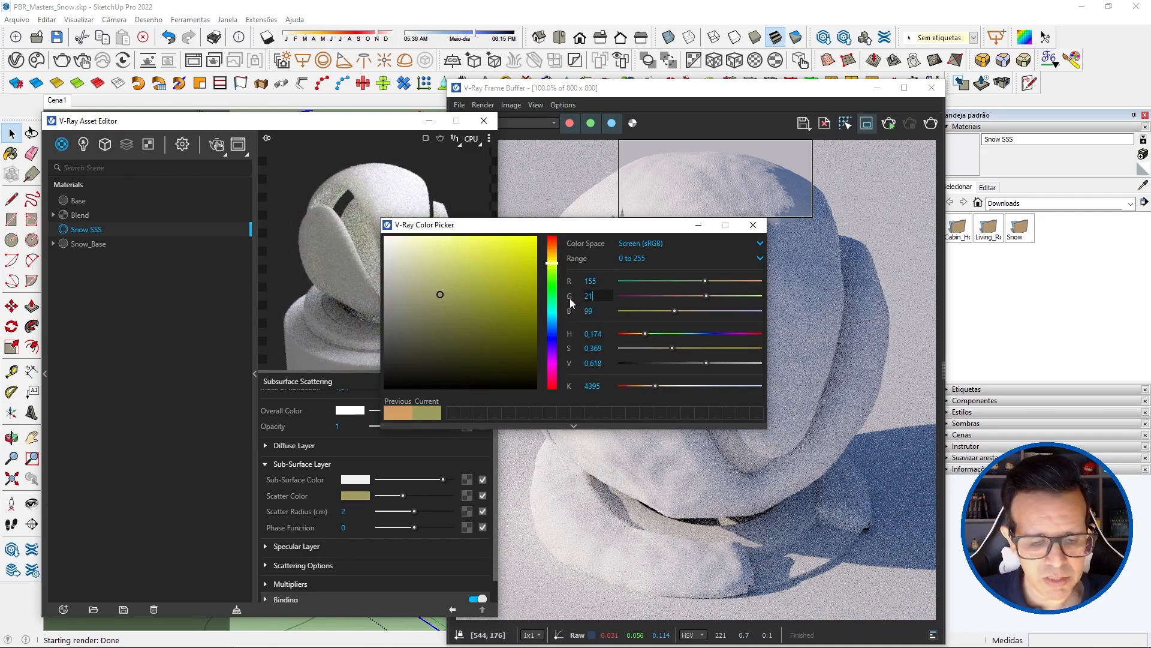
pyautogui.write('9')
pyautogui.press('Tab')
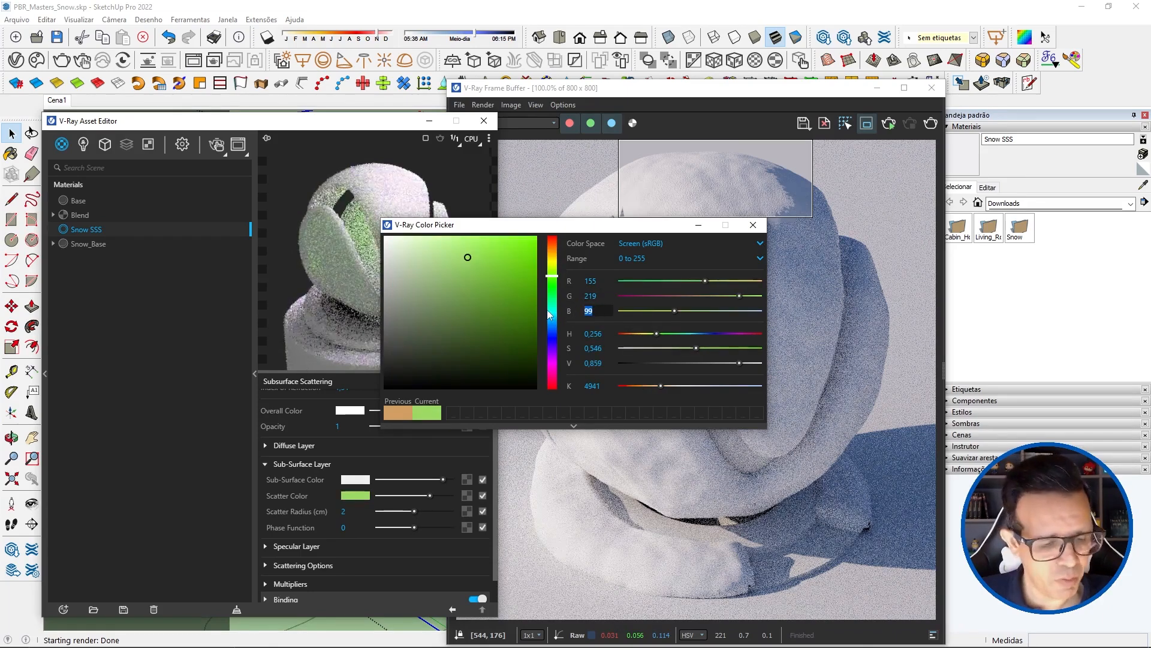
pyautogui.write('248')
pyautogui.click(602, 281)
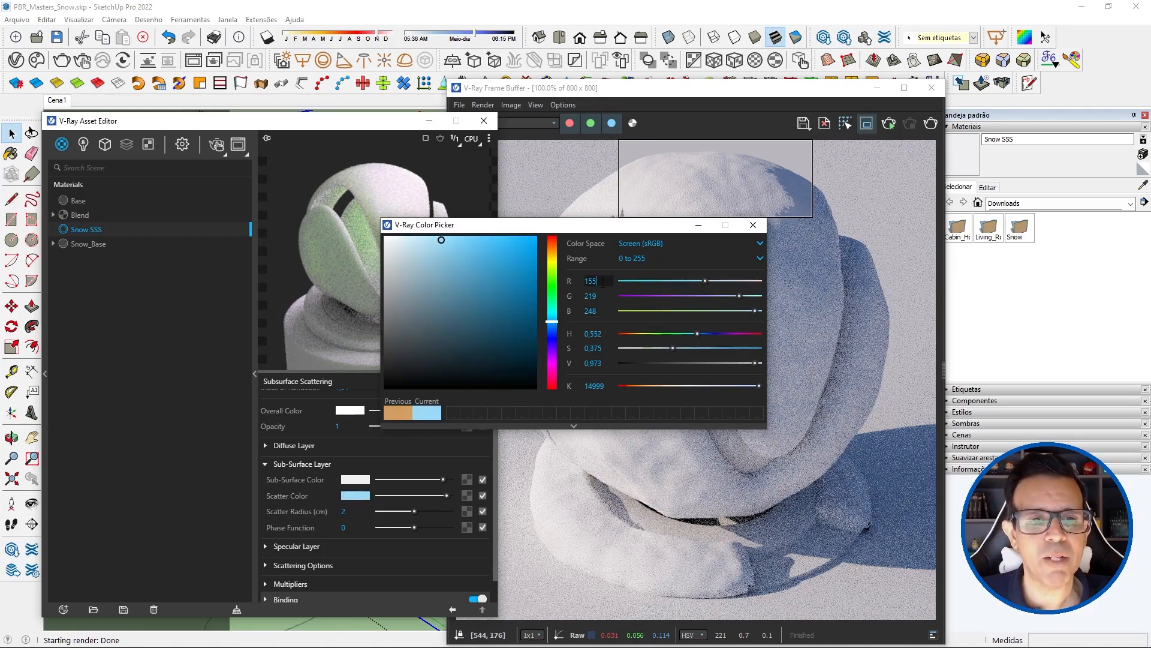
pyautogui.click(753, 224)
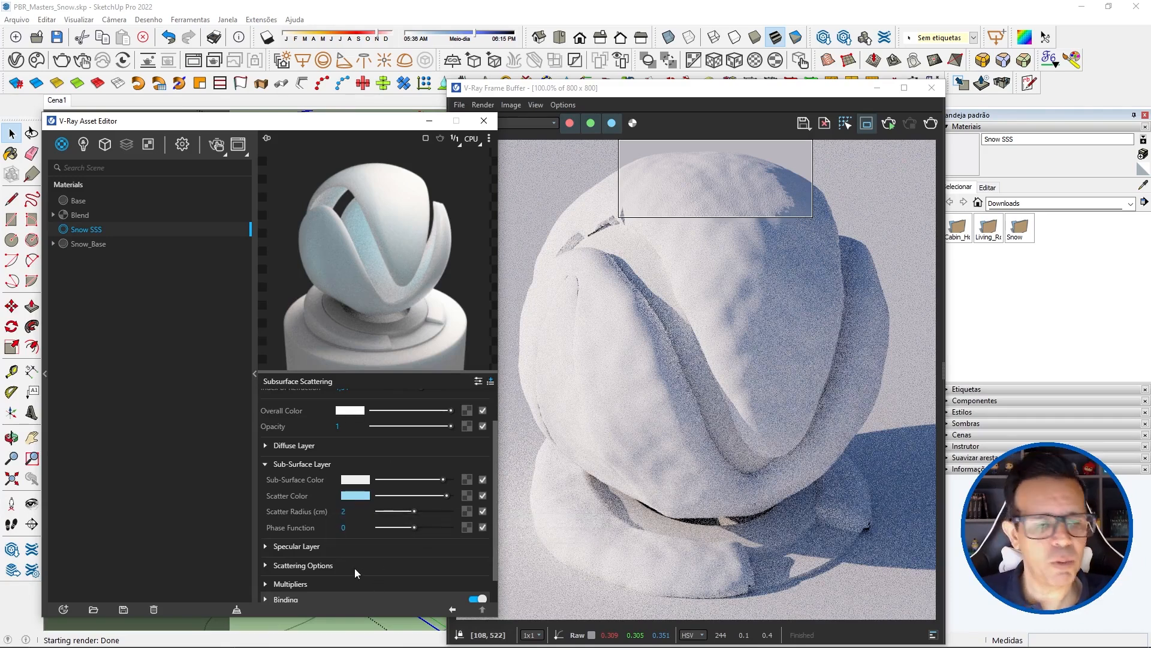
# Step: Set the Phase Function of the Snow SSS material's Sub-Surface Layer to 0,7
pyautogui.doubleClick(345, 529)
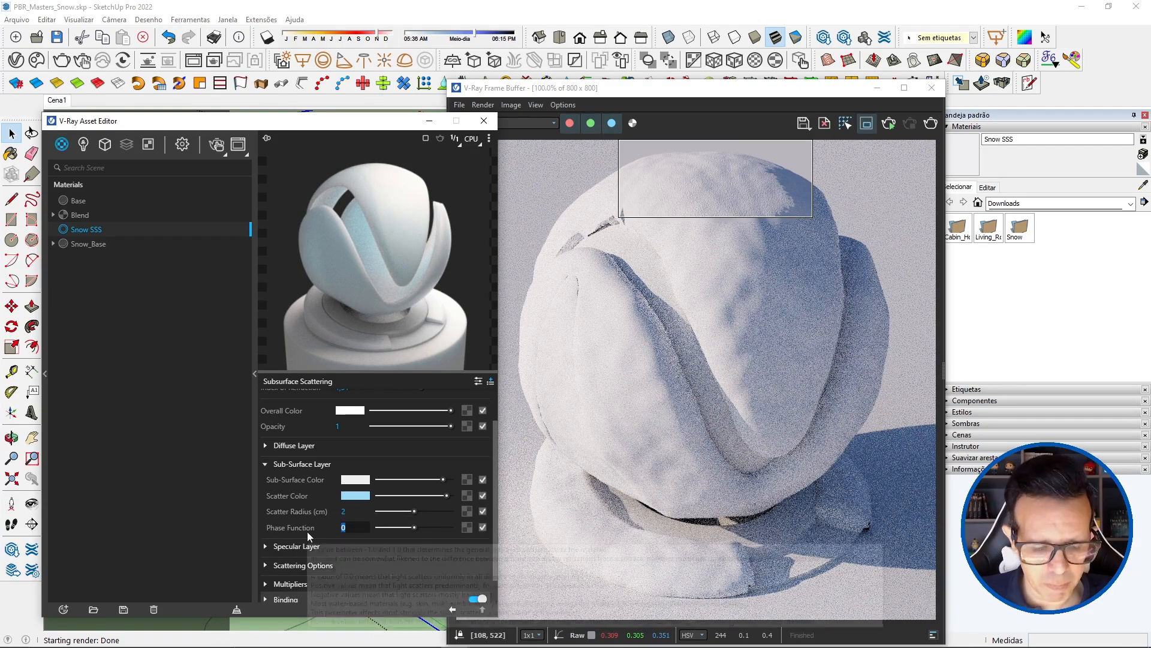
pyautogui.write(',7')
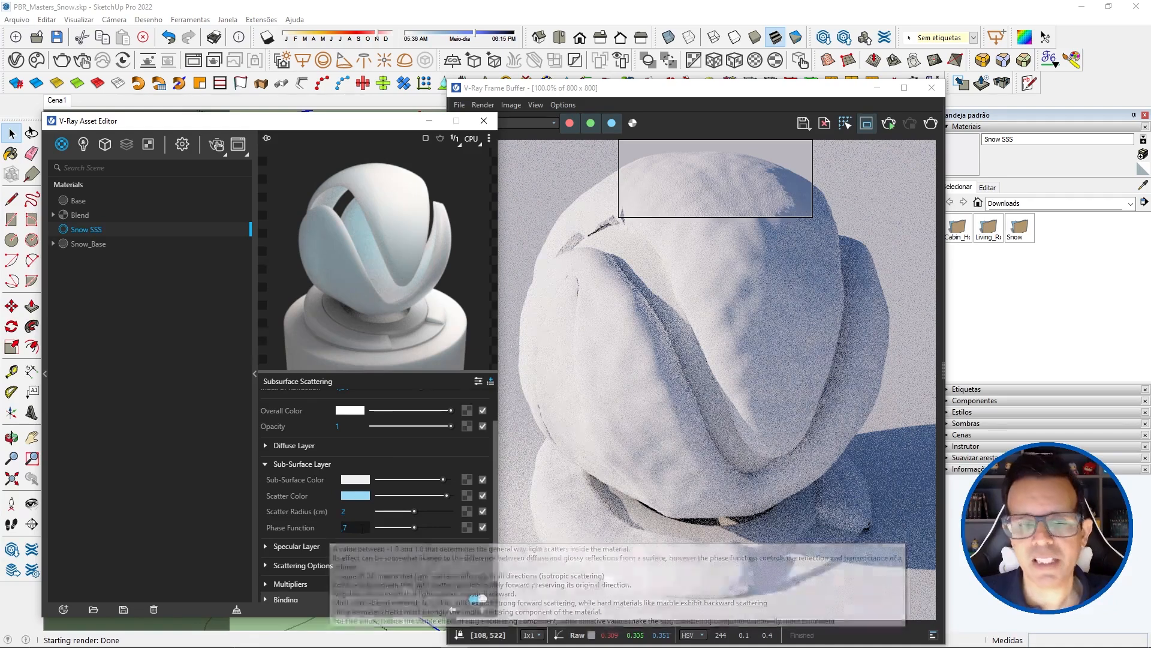
pyautogui.press('Return')
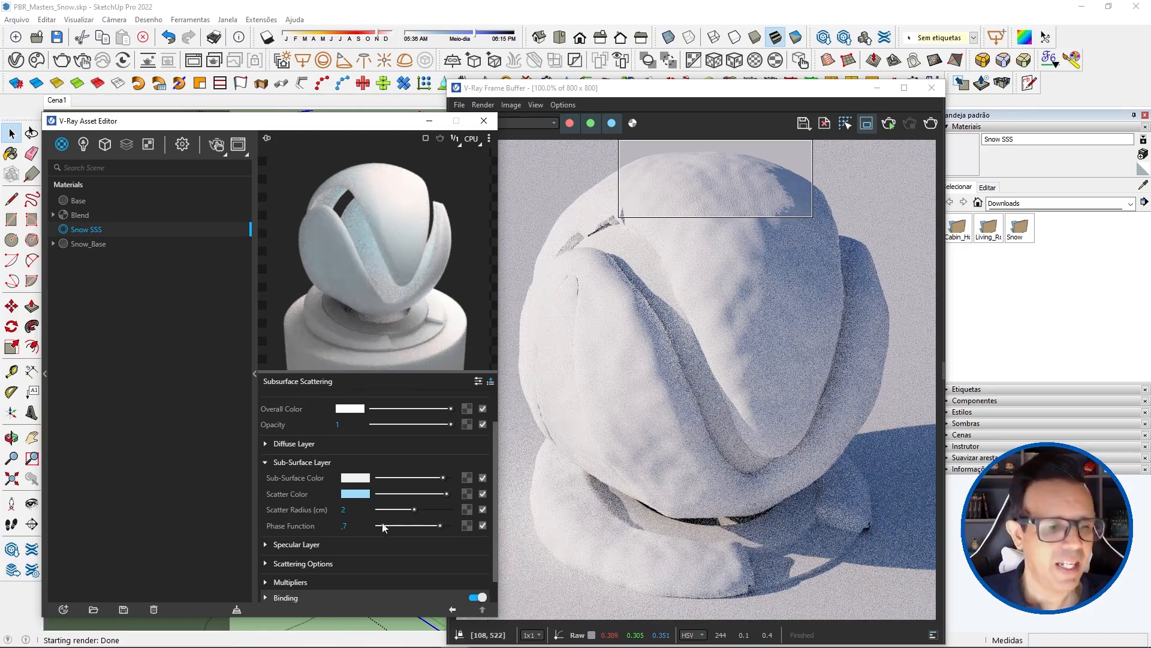
# Step: Expand the Specular Layer of Snow SSS and set its Glossiness to 0,9
pyautogui.scroll(-1, 335, 520)
pyautogui.click(296, 518)
pyautogui.scroll(-3, 348, 520)
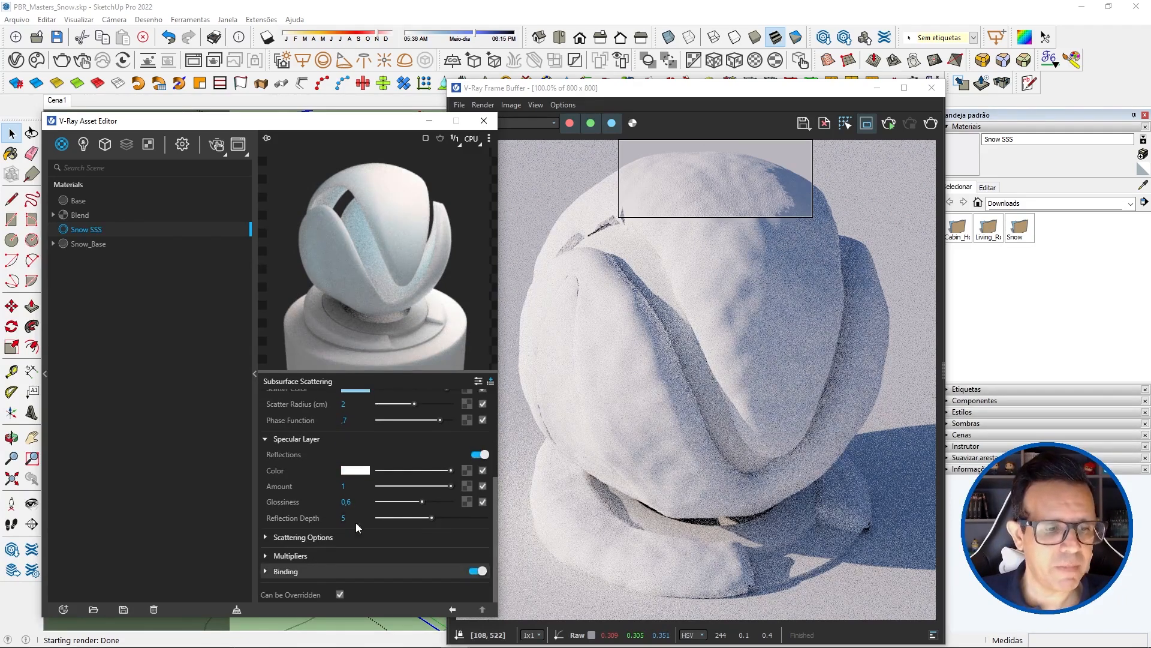
pyautogui.moveTo(354, 504); pyautogui.dragTo(347, 504)
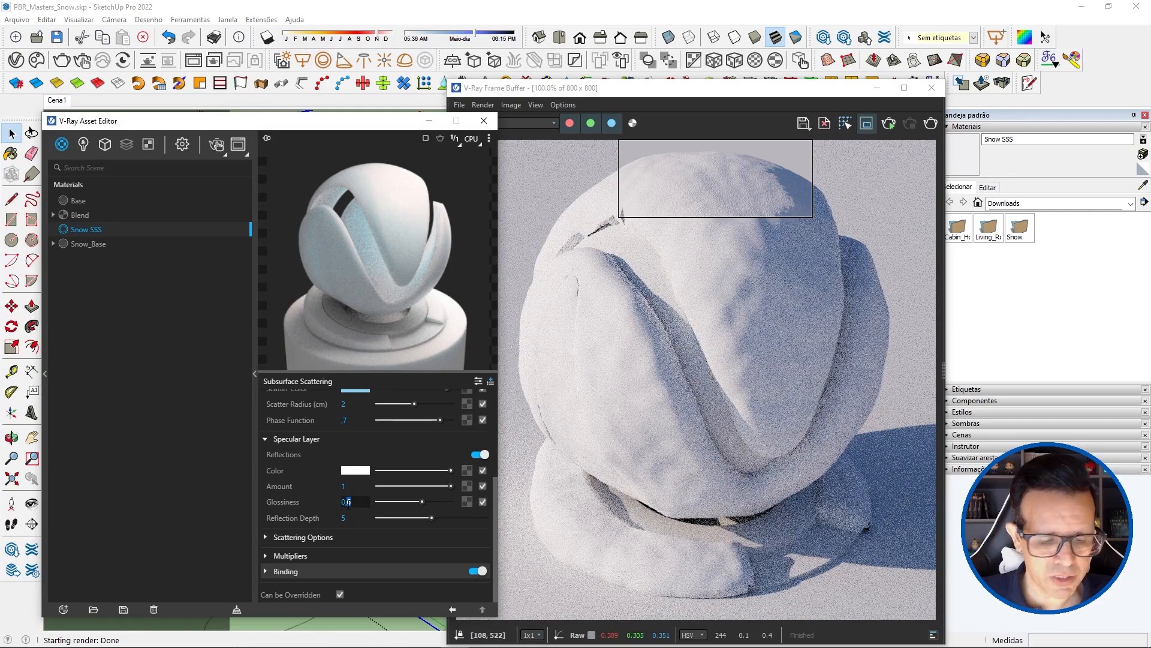
pyautogui.write('9')
pyautogui.press('Return')
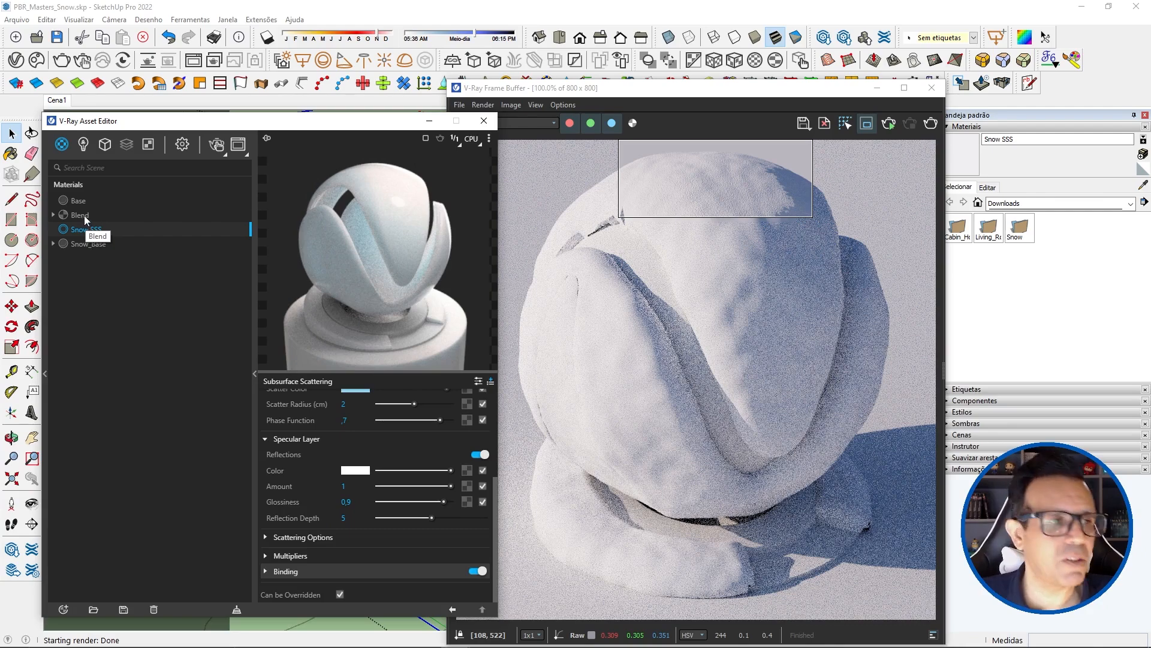
# Step: Assign Snow SSS as the Base Material of Blend, and apply Blend to the scene objects that use Snow_Base
pyautogui.click(84, 216)
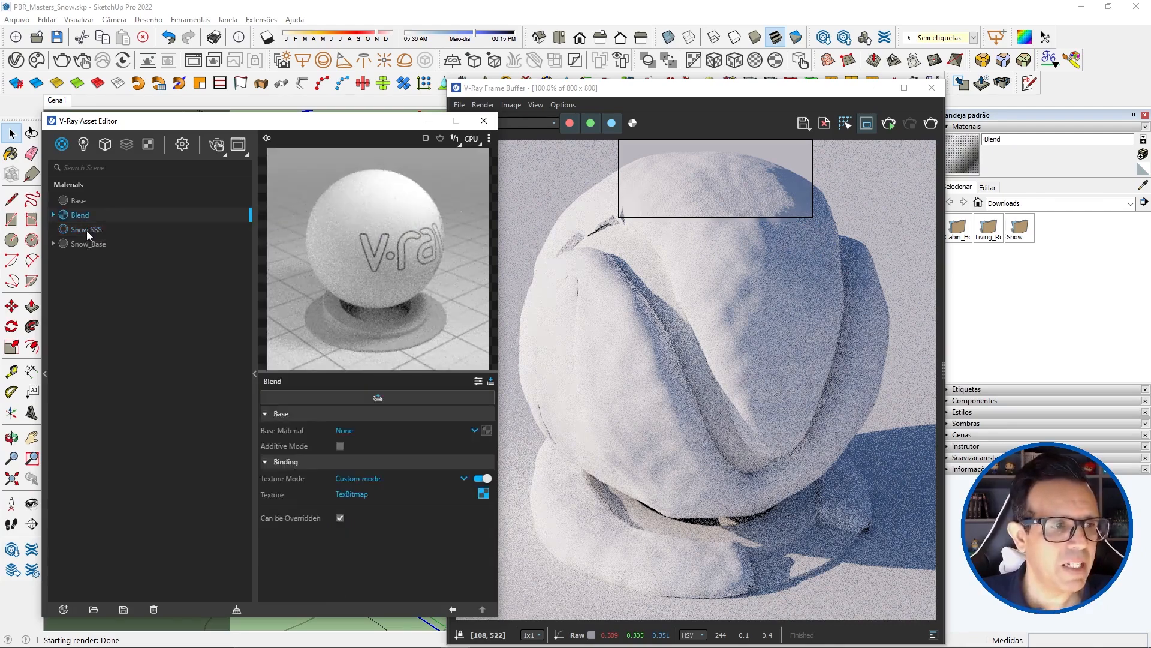
pyautogui.moveTo(86, 230); pyautogui.dragTo(486, 431)
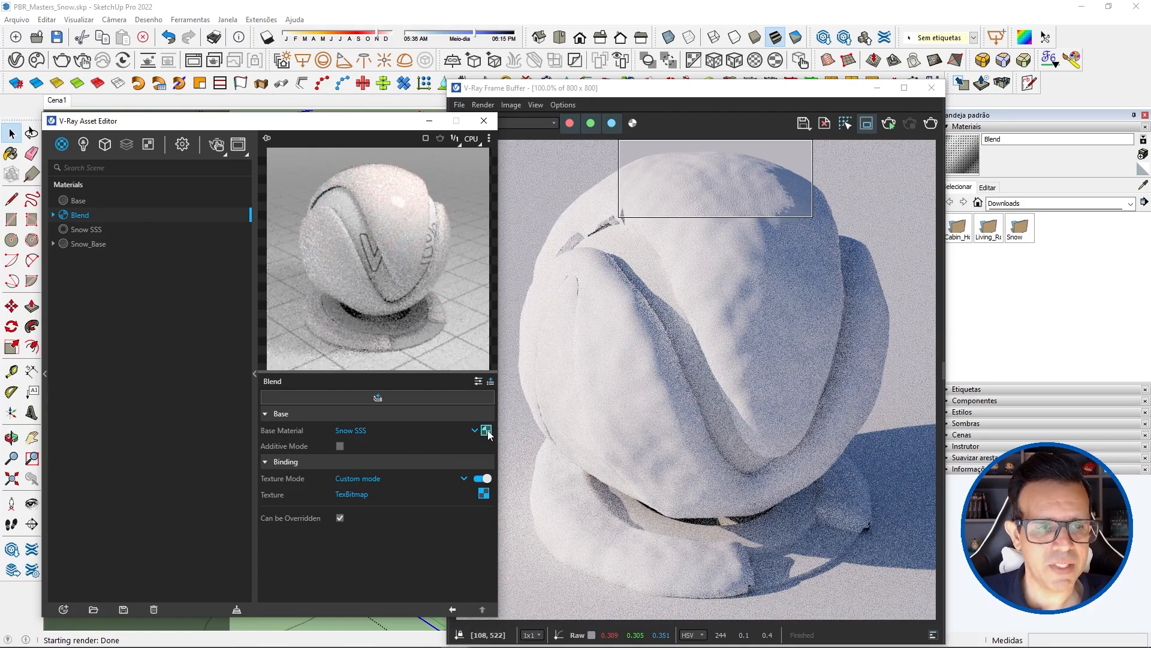
pyautogui.click(877, 88)
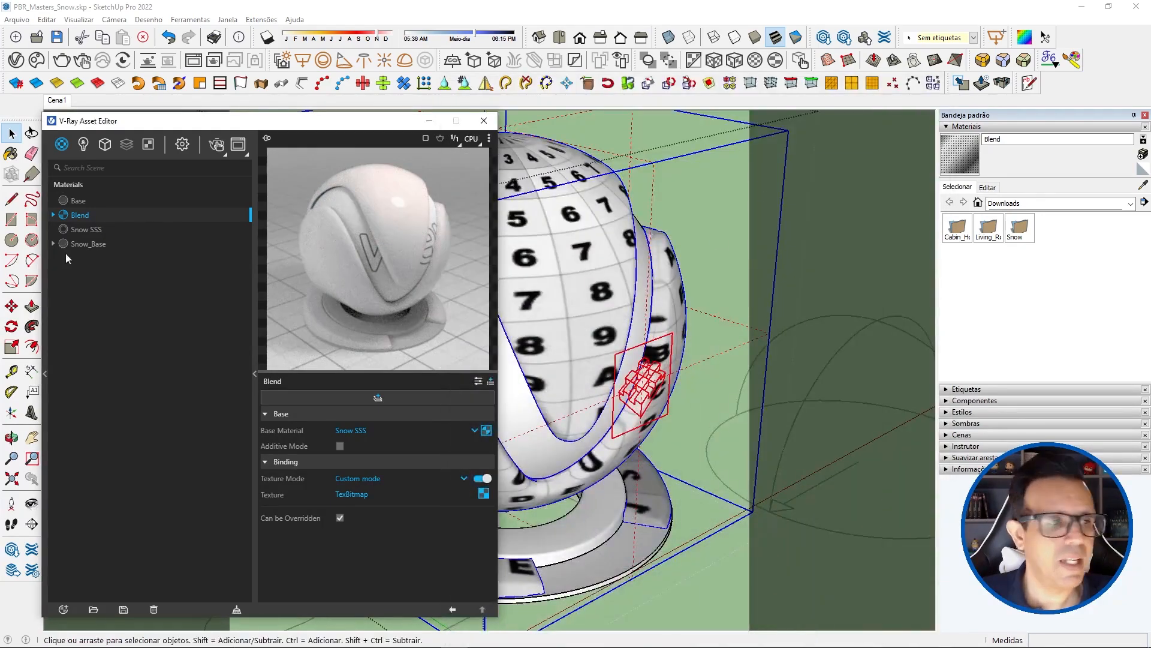
pyautogui.click(88, 244)
pyautogui.rightClick(87, 244)
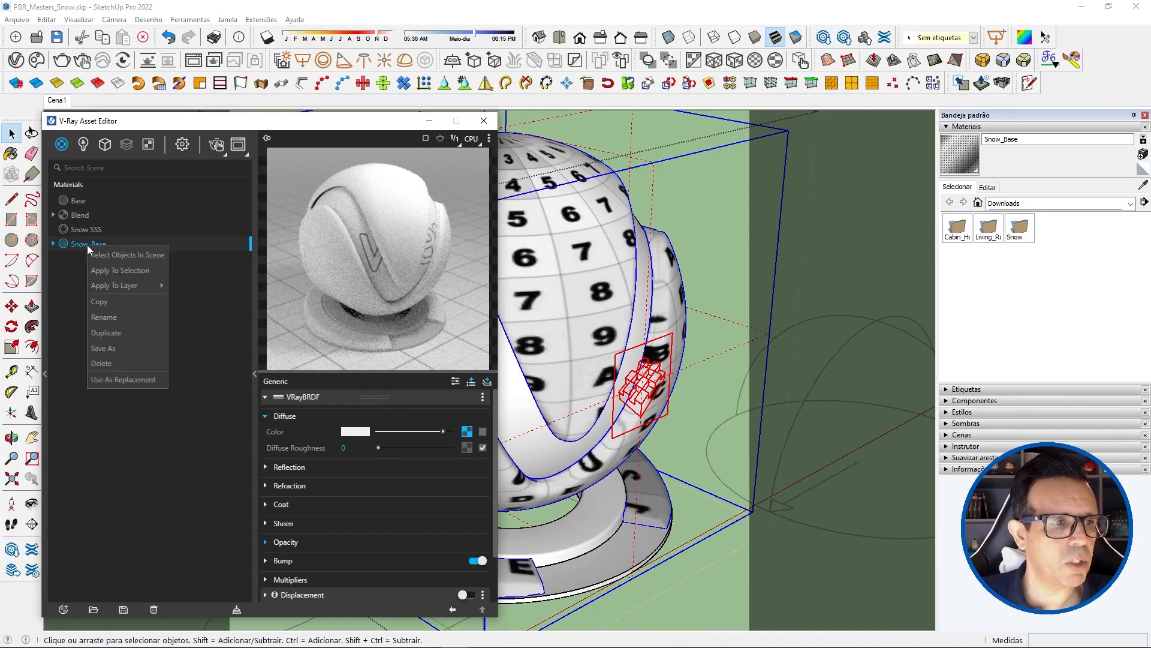
pyautogui.click(104, 270)
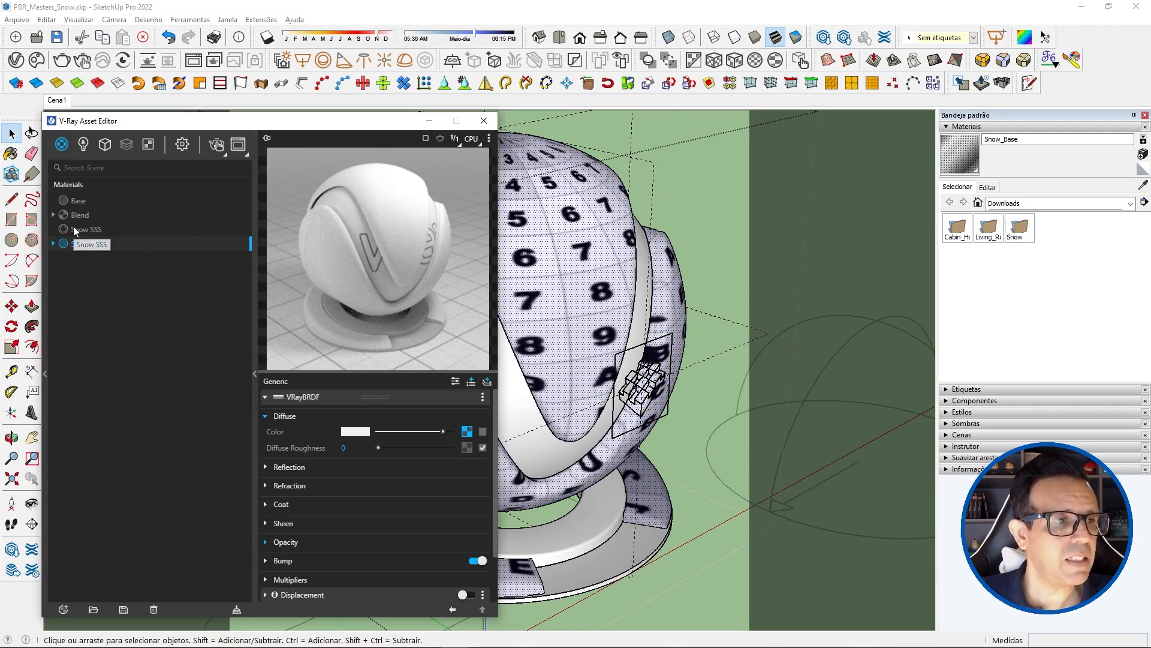
pyautogui.click(79, 216)
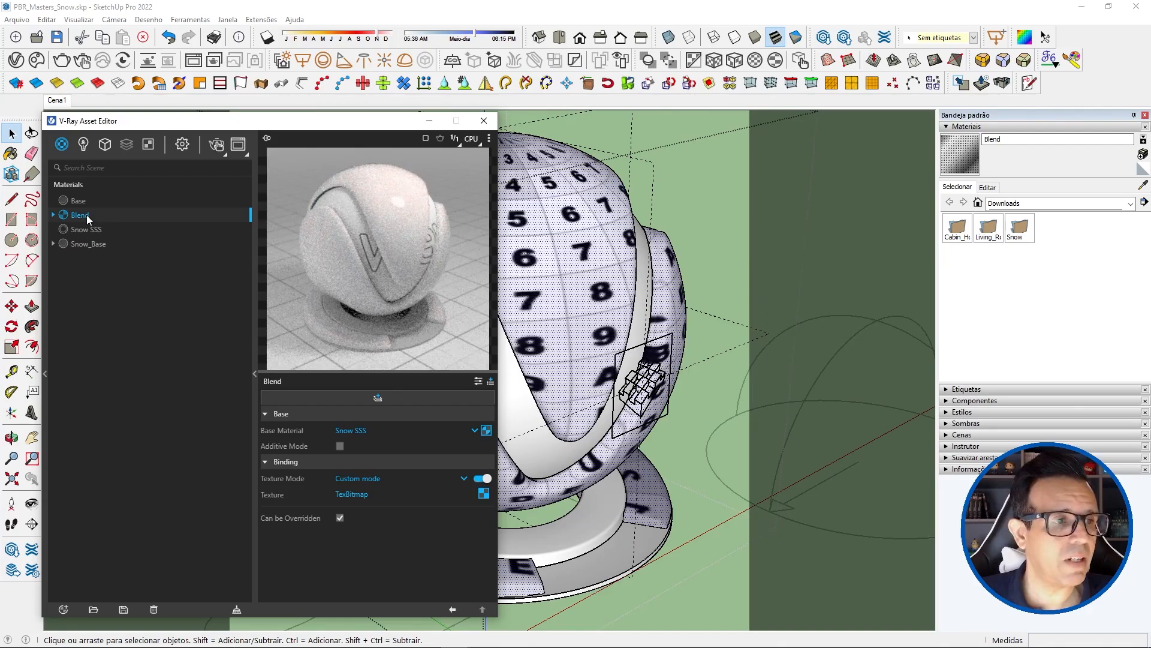
pyautogui.rightClick(87, 219)
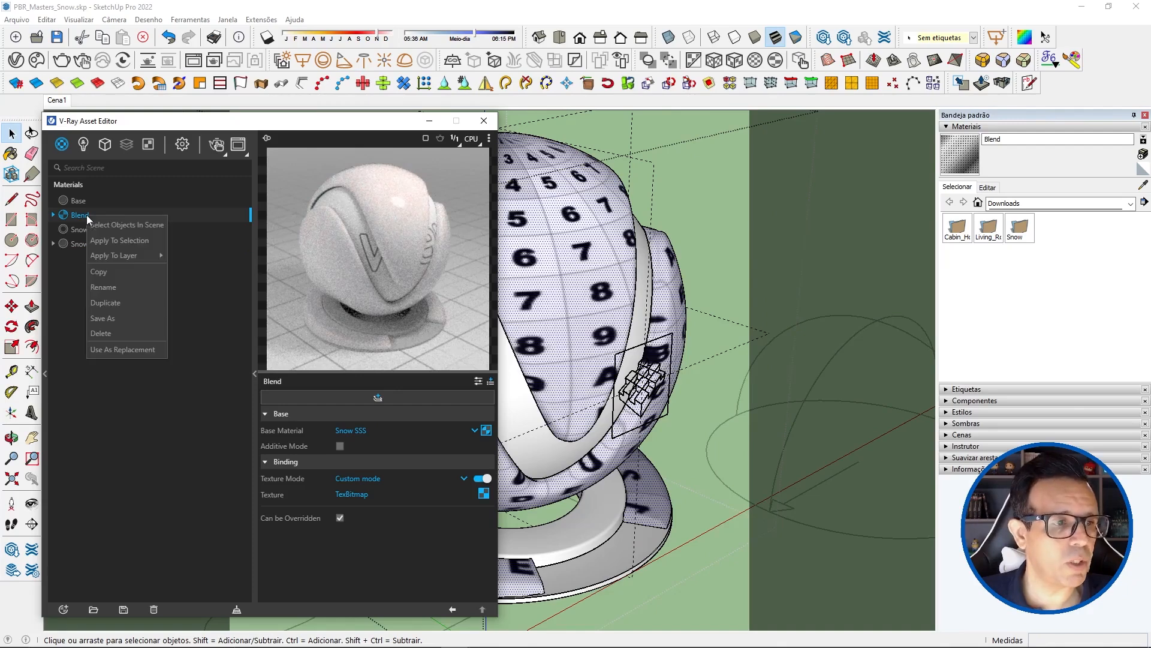
pyautogui.click(138, 240)
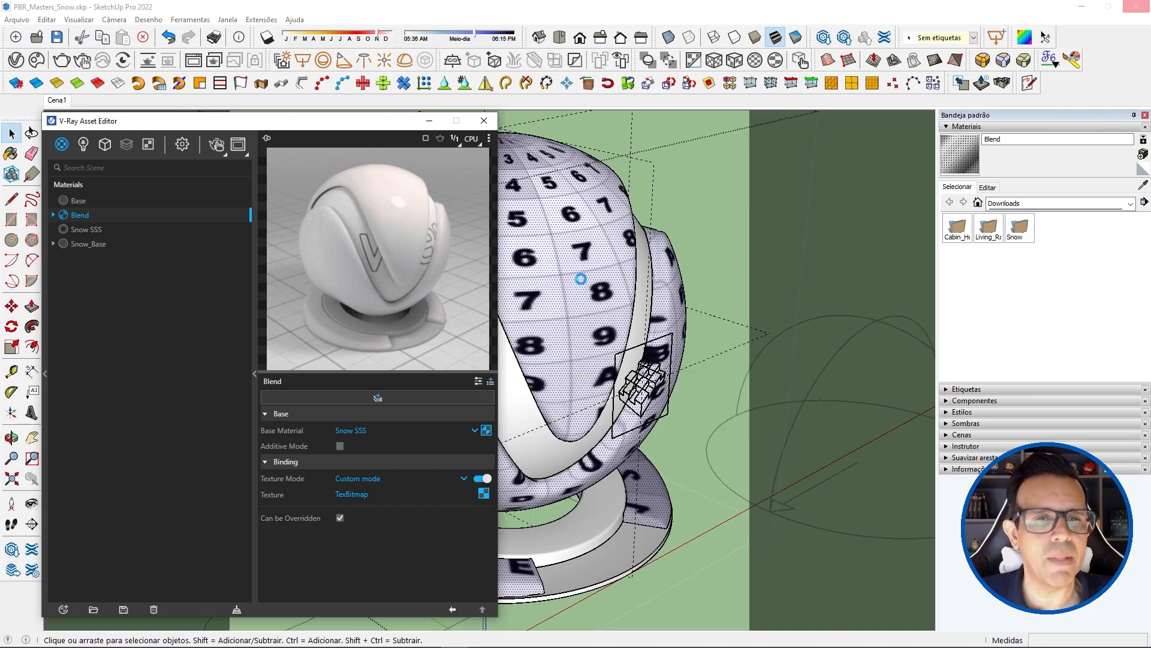
# Step: Rename the Blend material as Snow Blend
pyautogui.doubleClick(73, 215)
pyautogui.write('Snow')
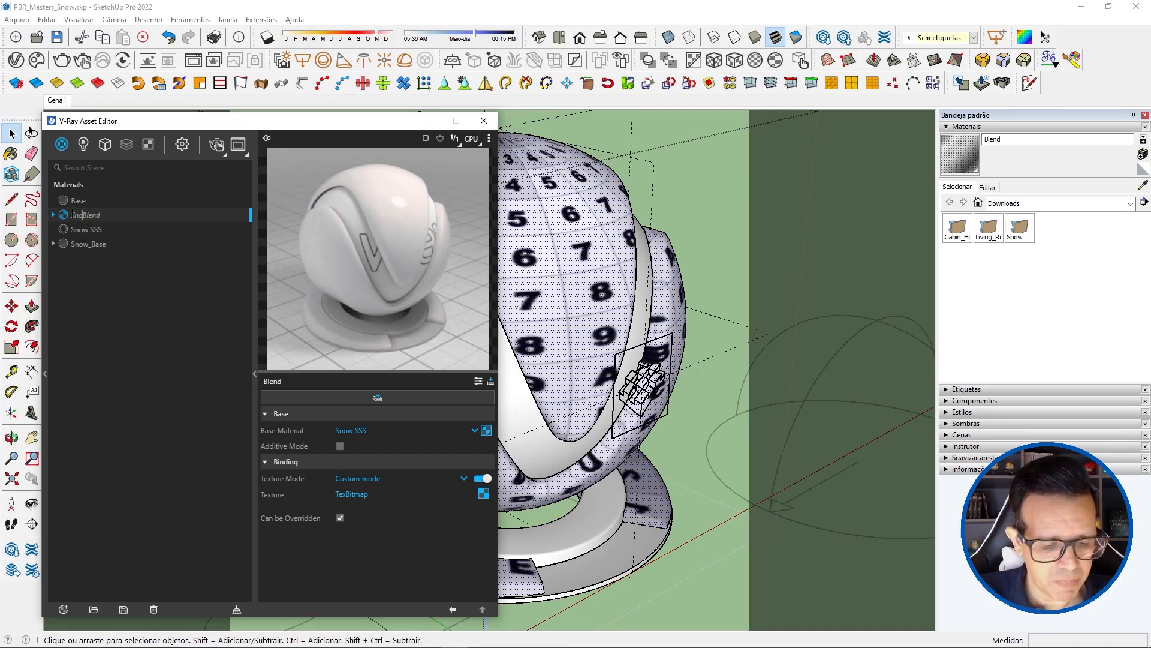
pyautogui.press('Return')
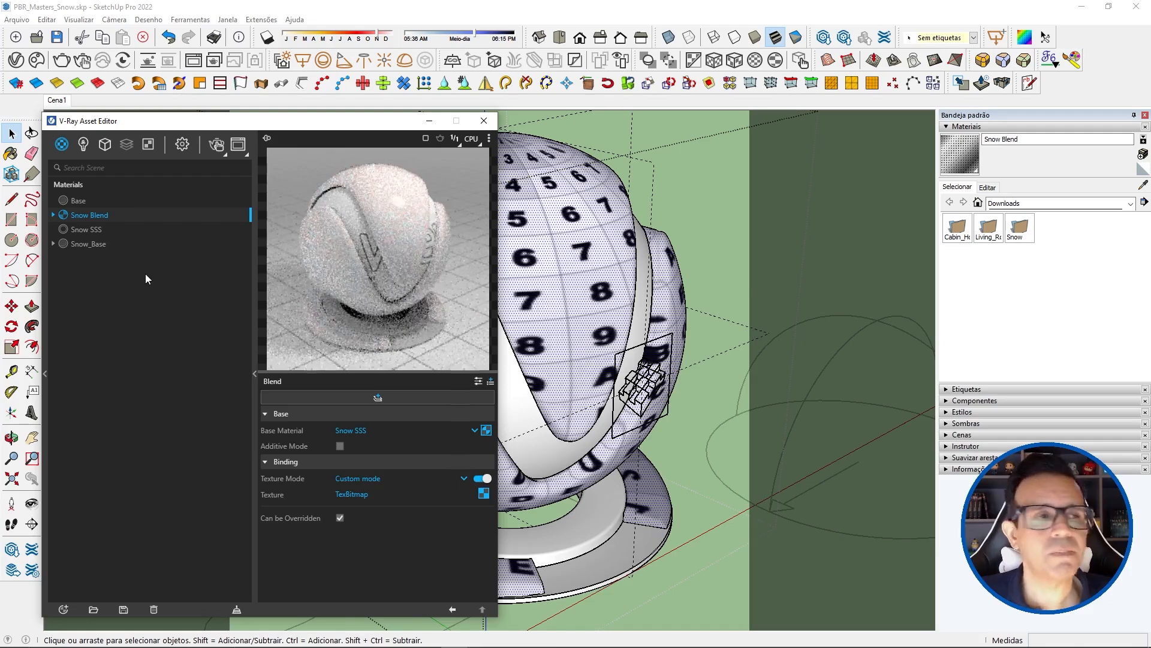
# Step: Run an interactive render to inspect the Snow Blend material in the render region, and save the model
pyautogui.click(83, 62)
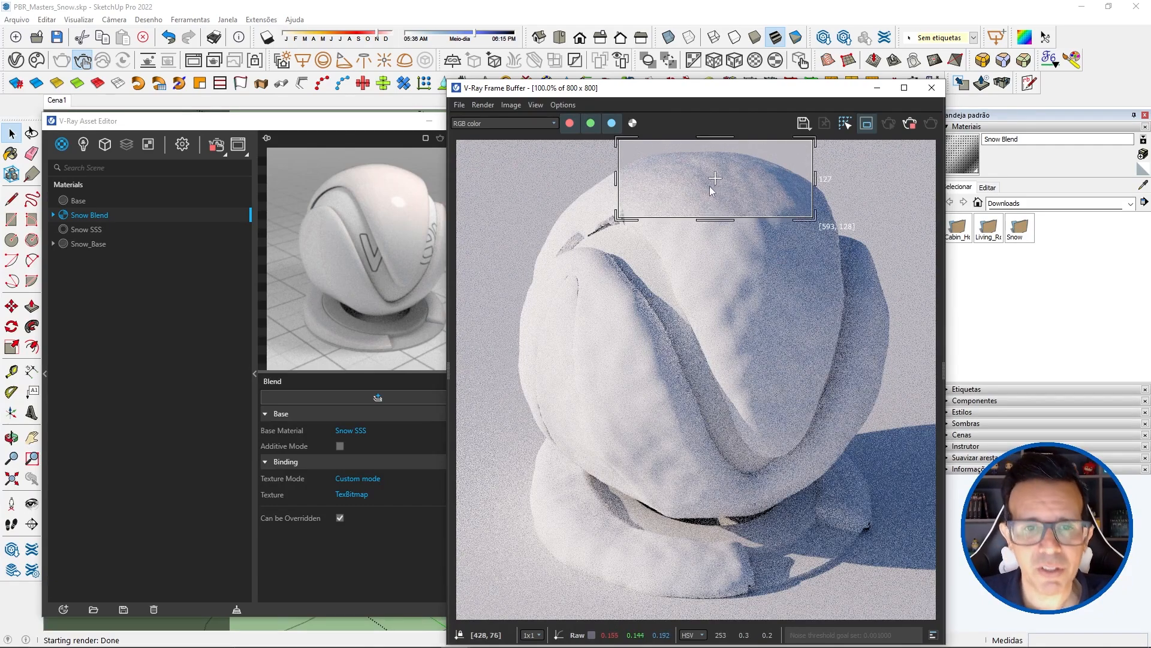
pyautogui.scroll(2, 683, 192)
pyautogui.scroll(-1, 638, 236)
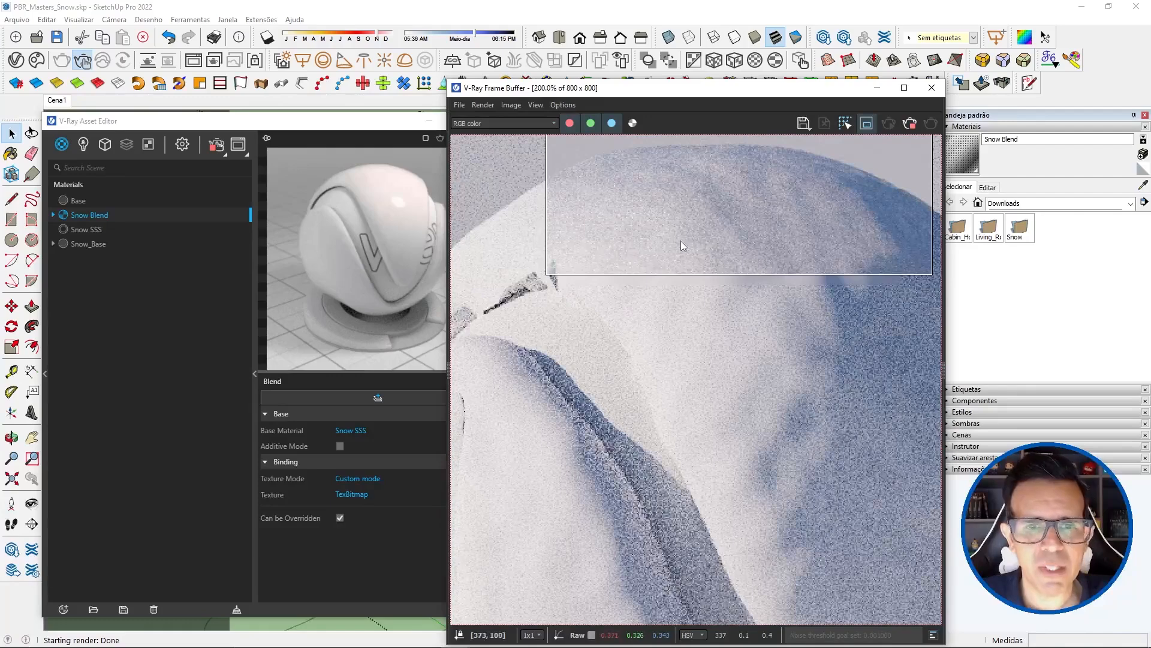
pyautogui.scroll(-1, 681, 240)
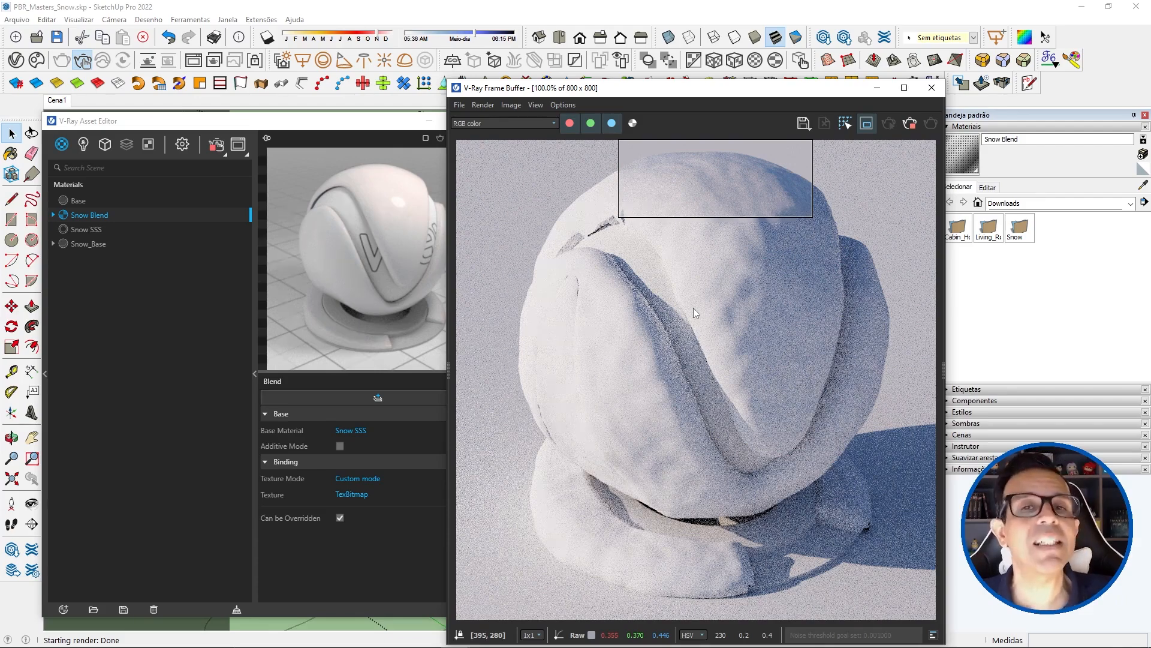
pyautogui.click(57, 38)
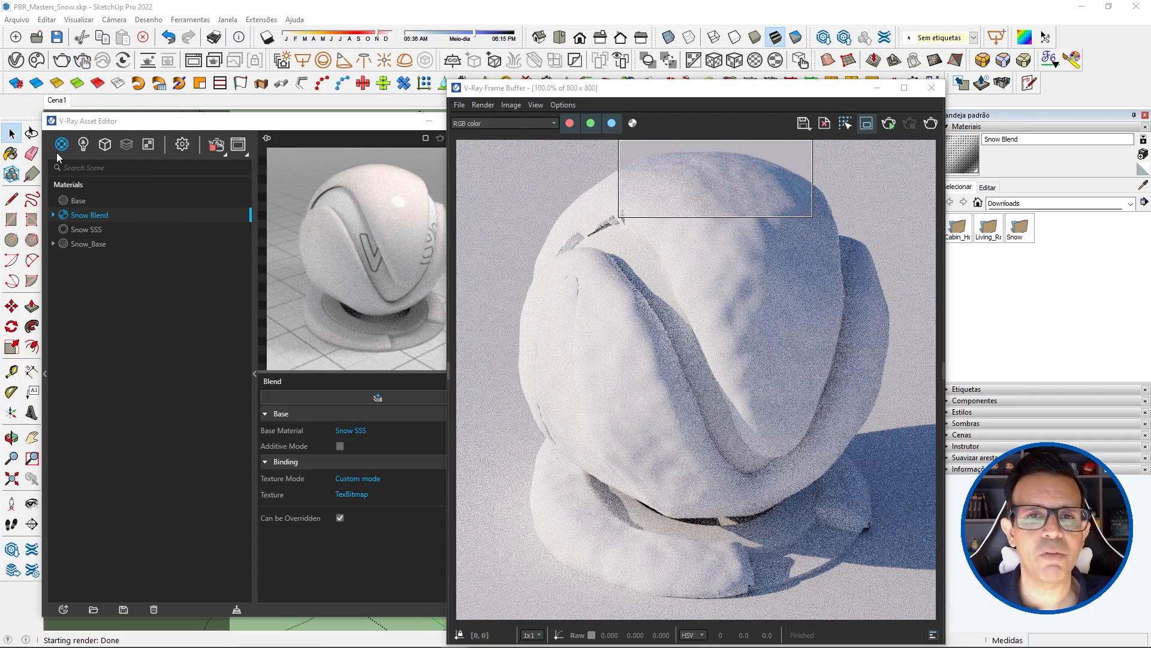
# Step: Create a Generic material named Snow Coat and select it for editing
pyautogui.click(58, 150)
pyautogui.click(88, 166)
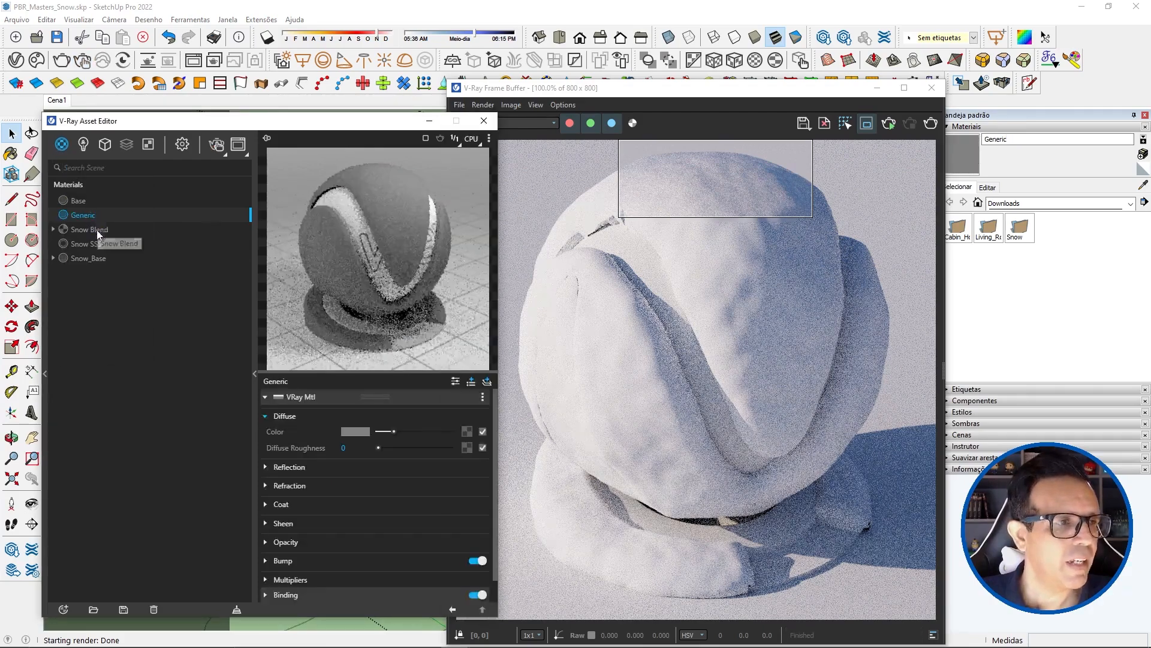
pyautogui.doubleClick(98, 216)
pyautogui.write('Co')
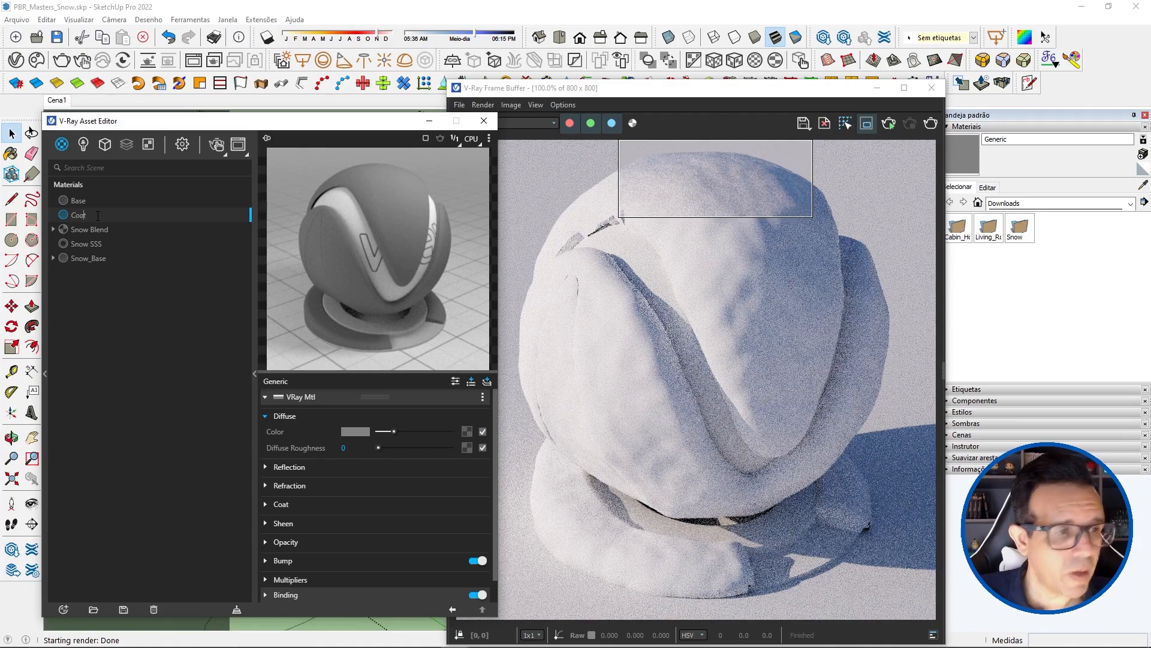
pyautogui.write('at')
pyautogui.press('Home')
pyautogui.write('Snow')
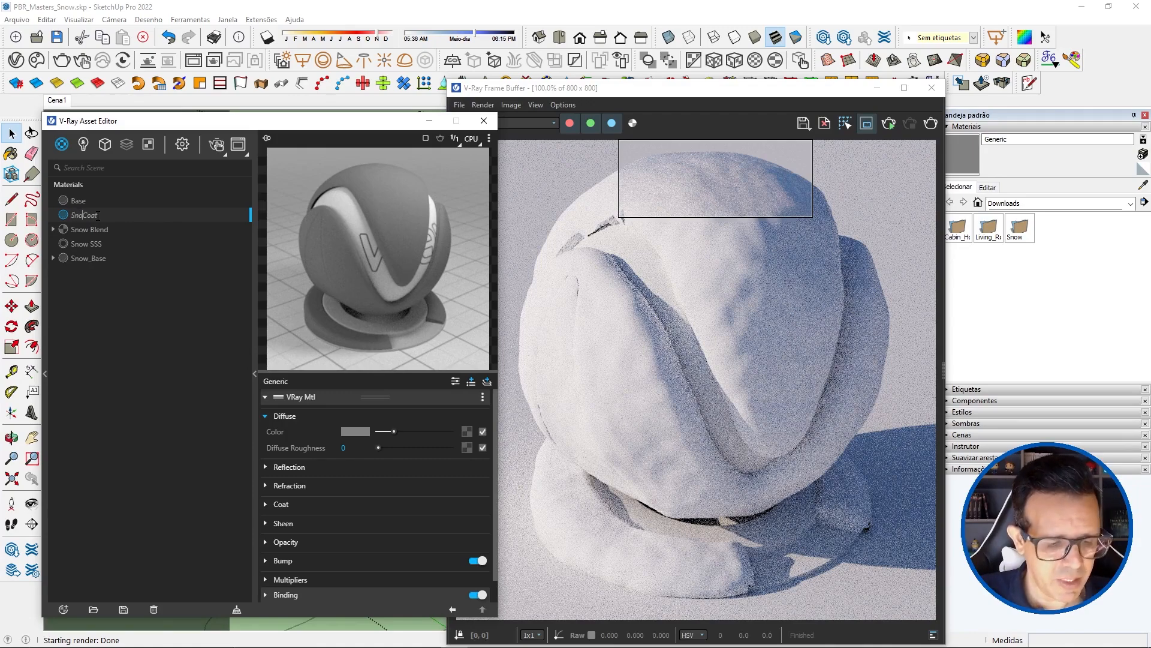
pyautogui.press('BackSpace')
pyautogui.press('BackSpace')
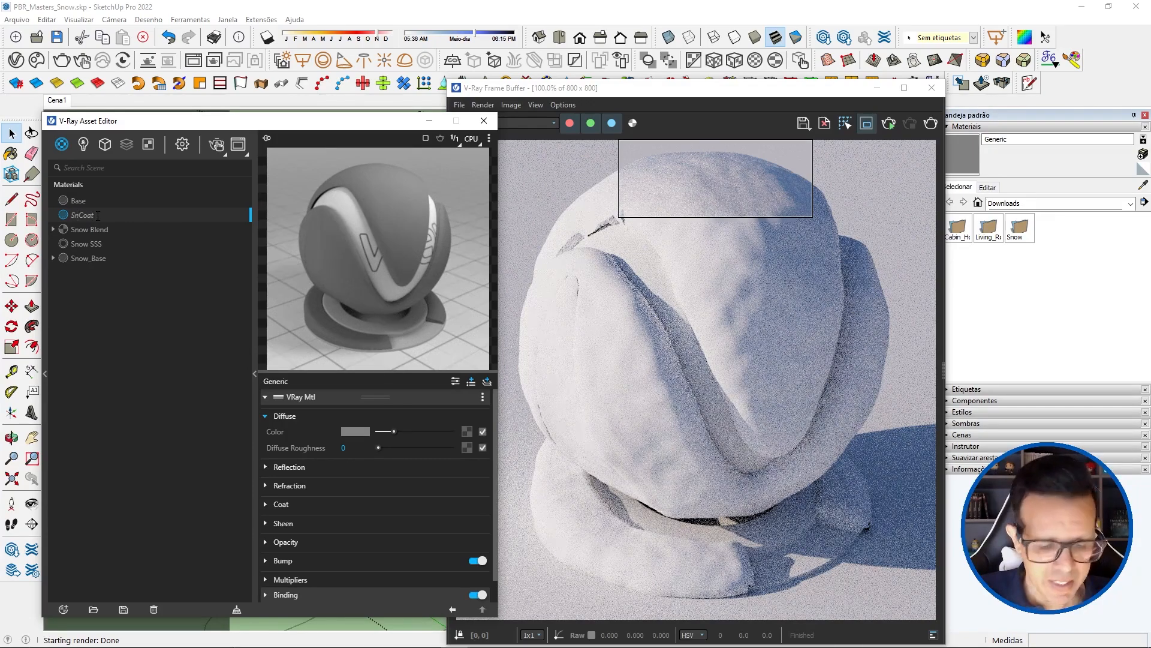
pyautogui.write('ow')
pyautogui.press('Return')
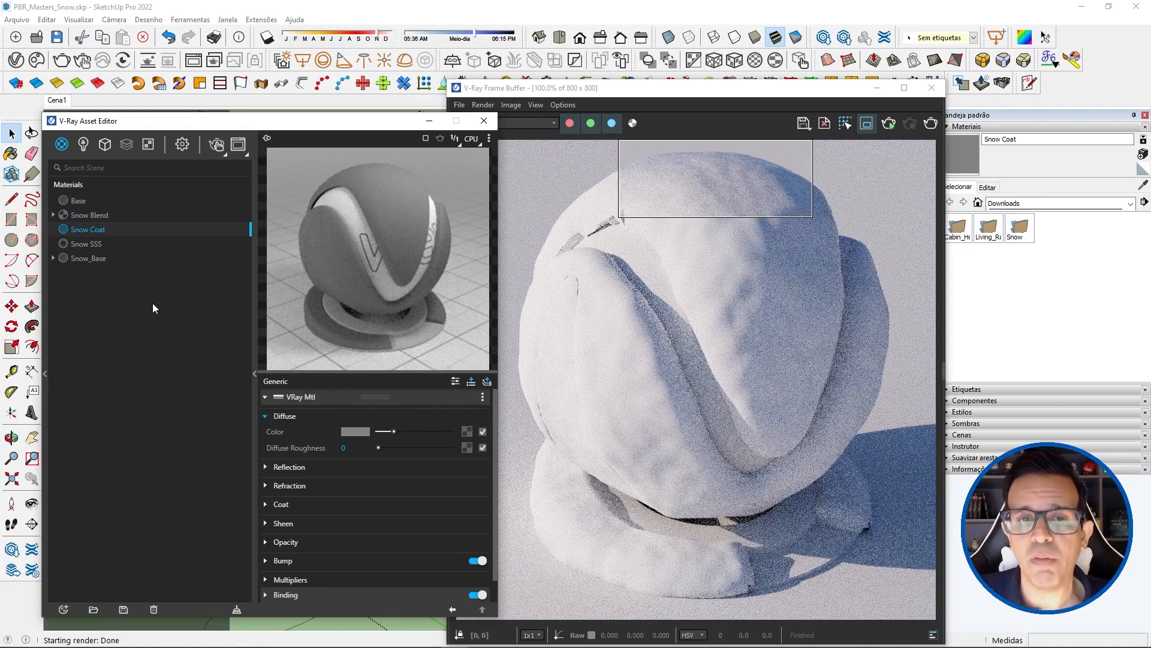
pyautogui.click(93, 246)
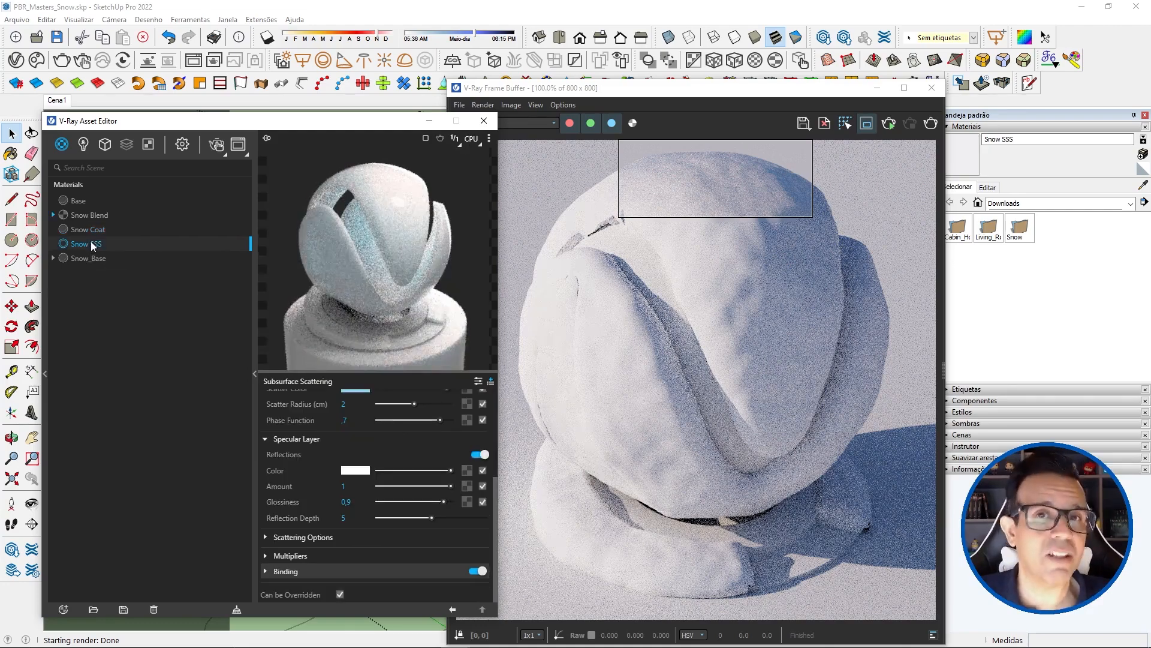
pyautogui.click(91, 229)
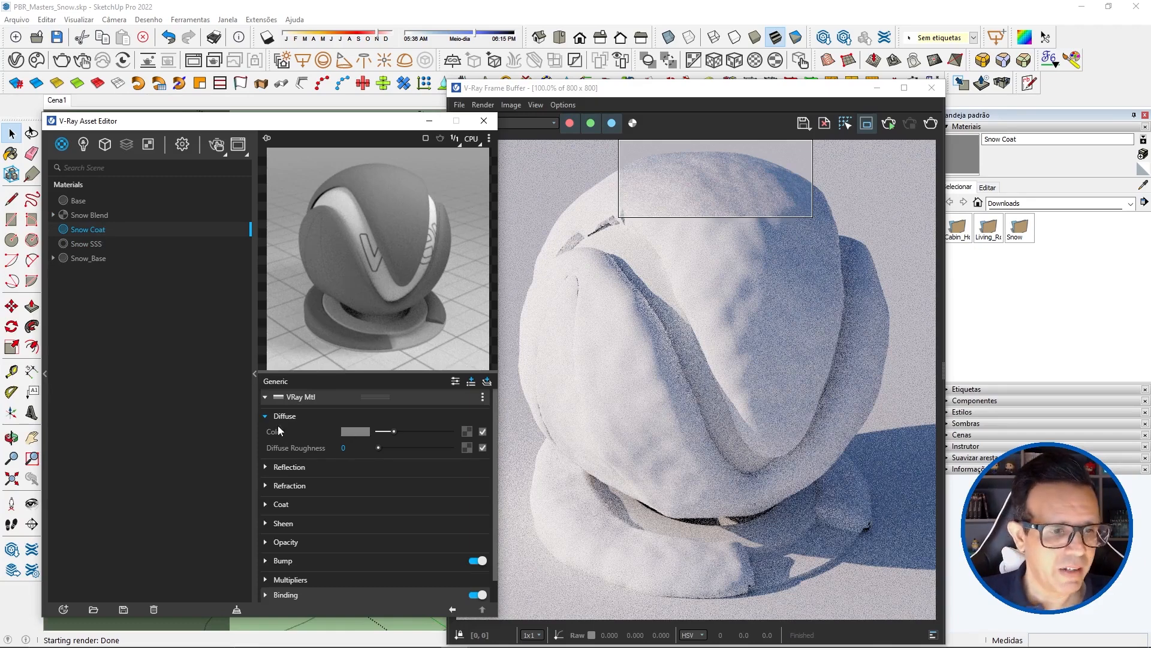
# Step: Set Snow Coat's diffuse color to black and its reflection to white with 0.8 glossiness and Fresnel disabled
pyautogui.moveTo(387, 432); pyautogui.dragTo(307, 437)
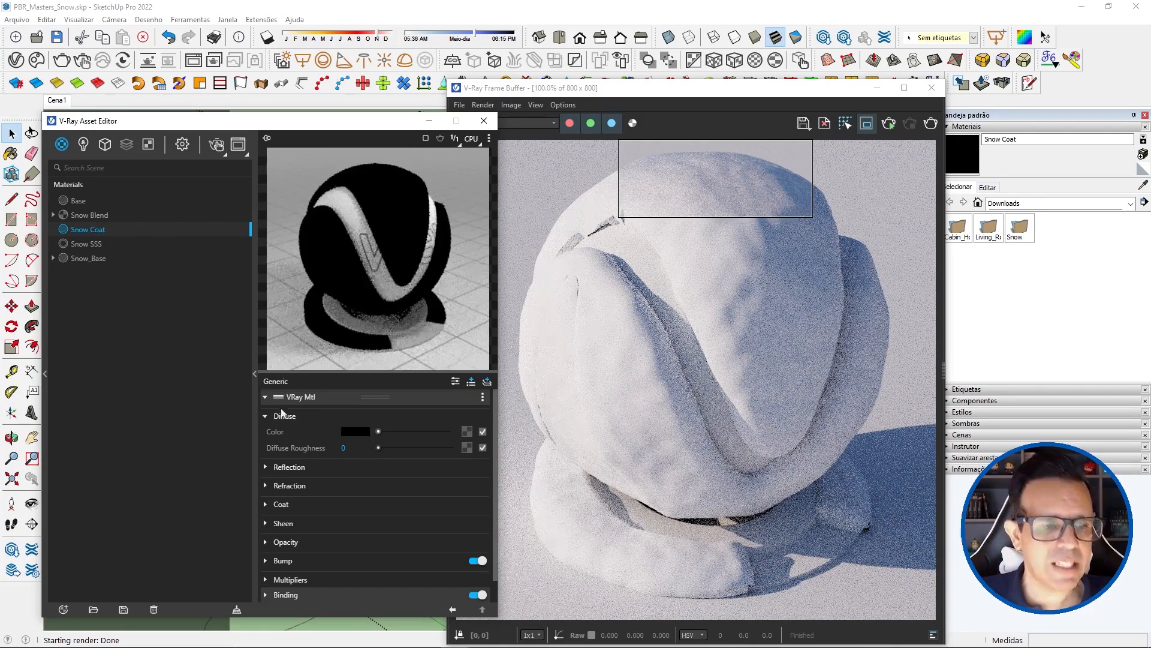
pyautogui.click(276, 467)
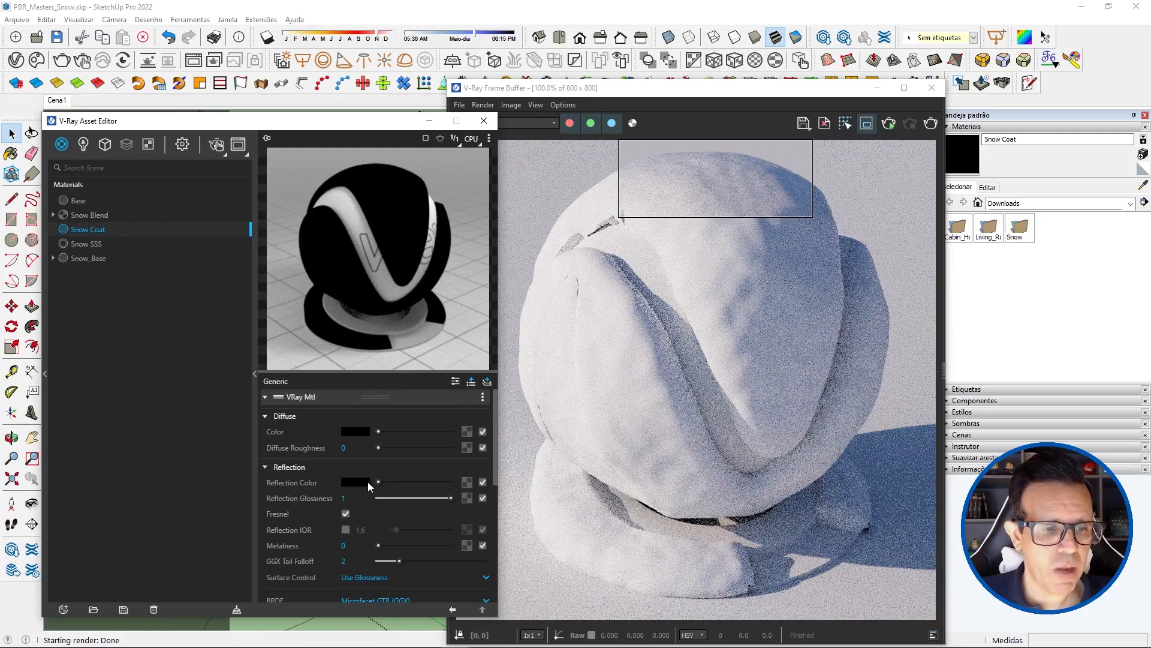
pyautogui.moveTo(379, 481); pyautogui.dragTo(497, 490)
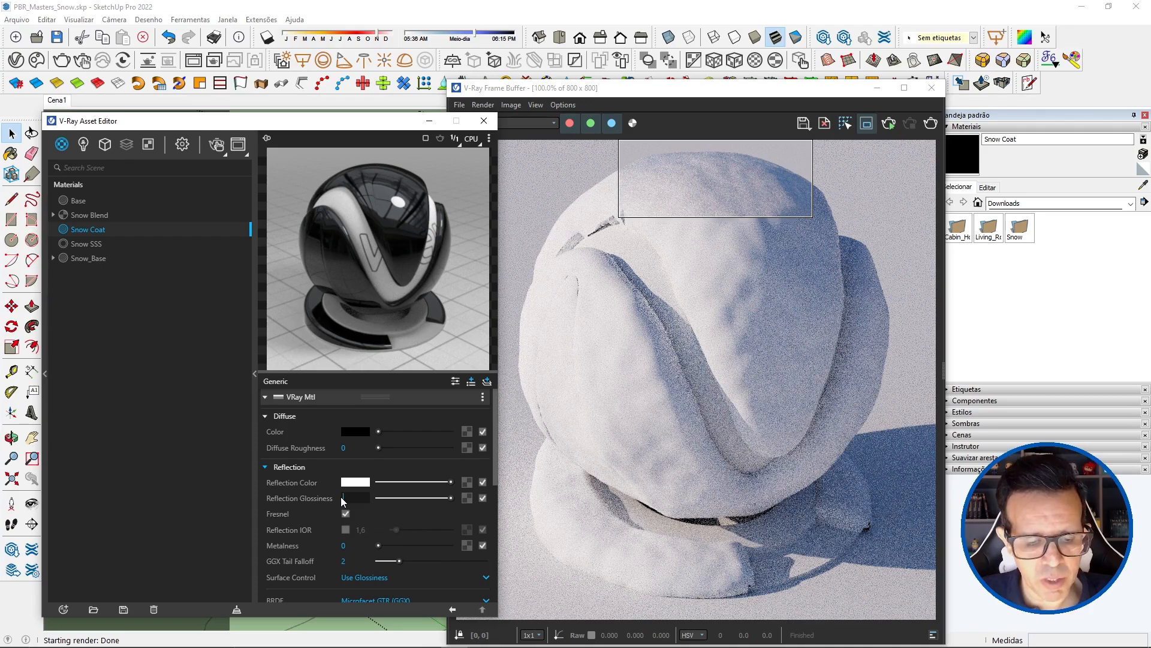
pyautogui.write('0.8')
pyautogui.press('Return')
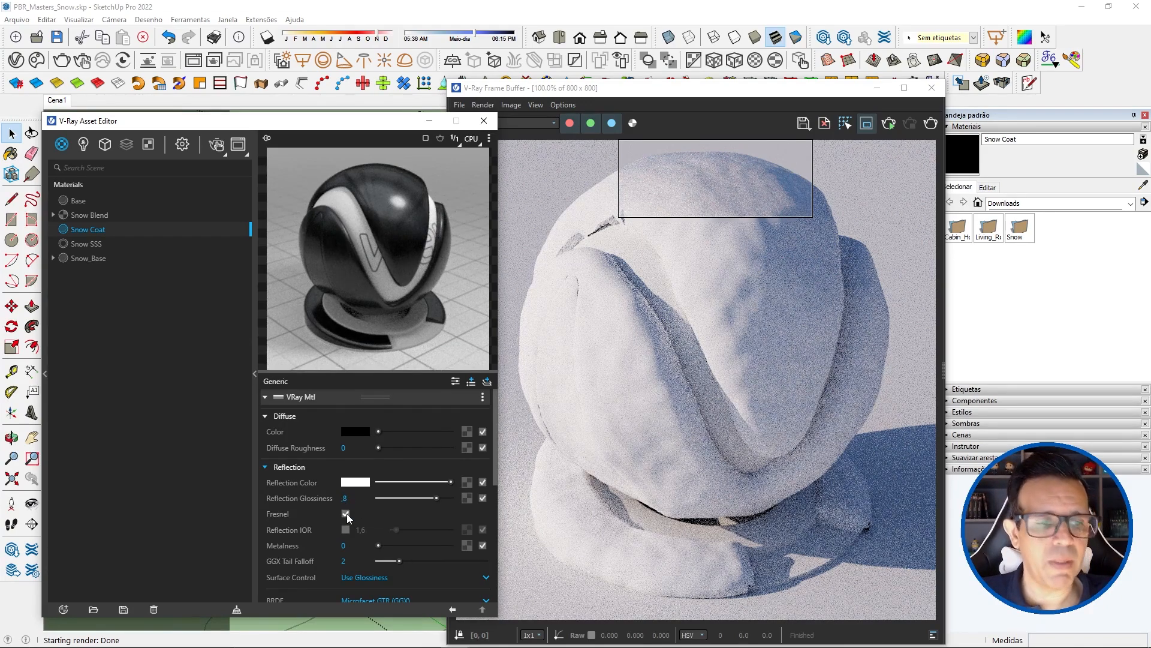
pyautogui.click(346, 514)
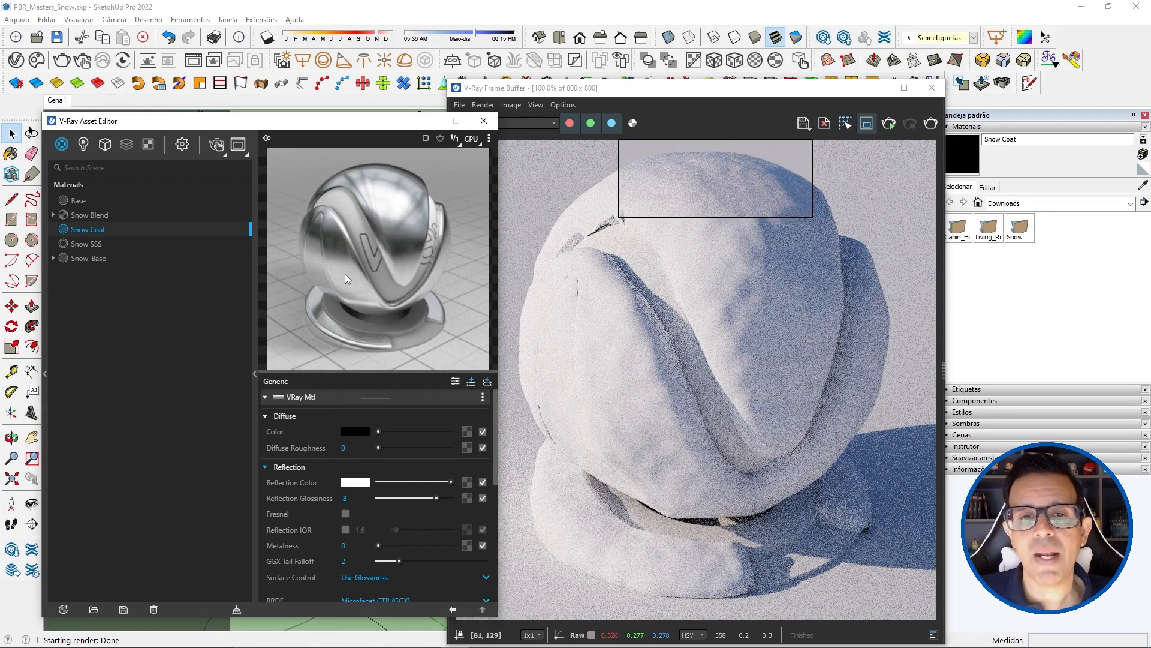
# Step: Add a coat layer to Snow Blend and assign Snow Coat as its material
pyautogui.scroll(1, 728, 177)
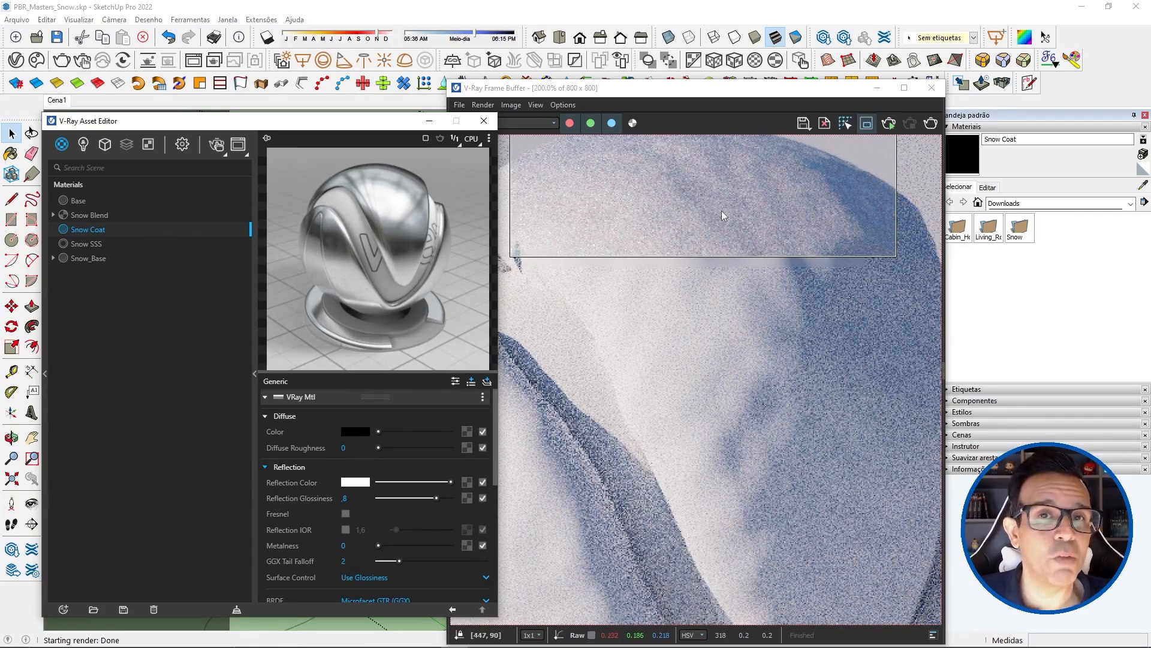
pyautogui.click(89, 214)
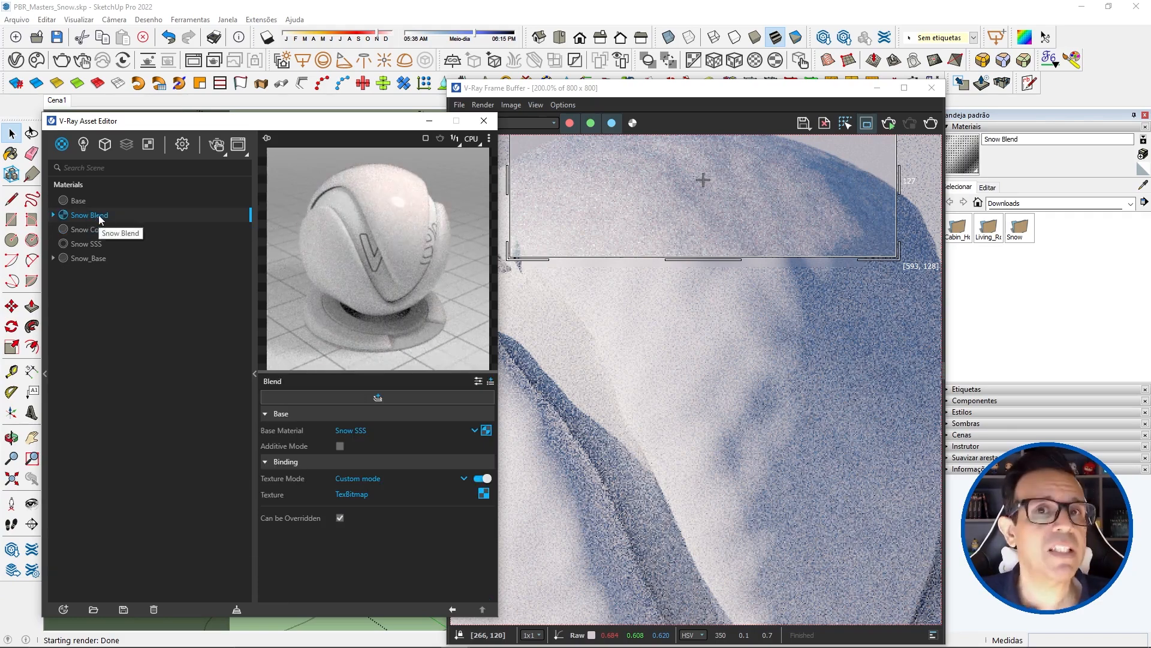
pyautogui.moveTo(87, 230)
pyautogui.mouseDown()
pyautogui.moveTo(254, 264)
pyautogui.moveTo(114, 220)
pyautogui.moveTo(104, 232)
pyautogui.mouseUp()
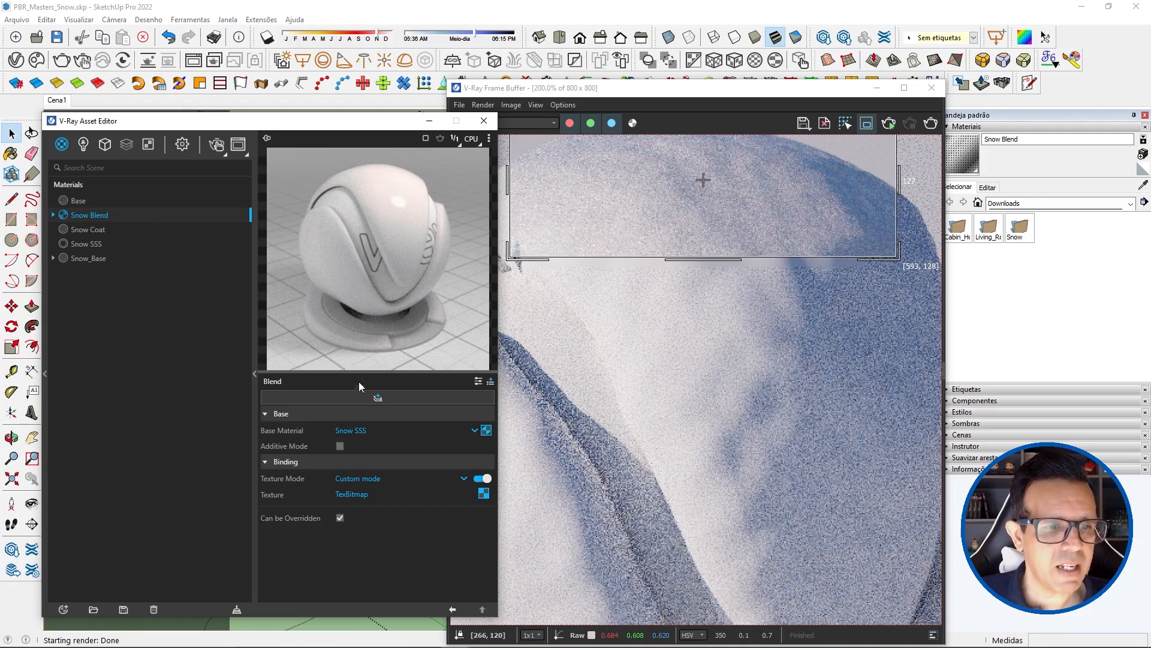
pyautogui.click(376, 396)
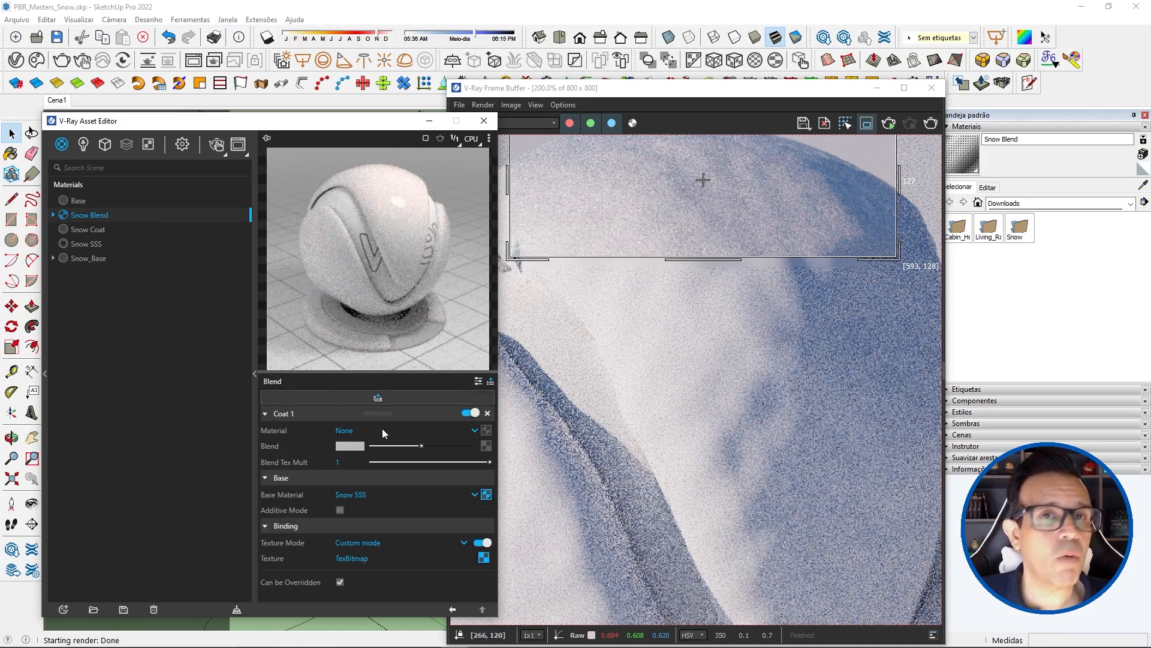
pyautogui.moveTo(88, 228); pyautogui.dragTo(486, 432)
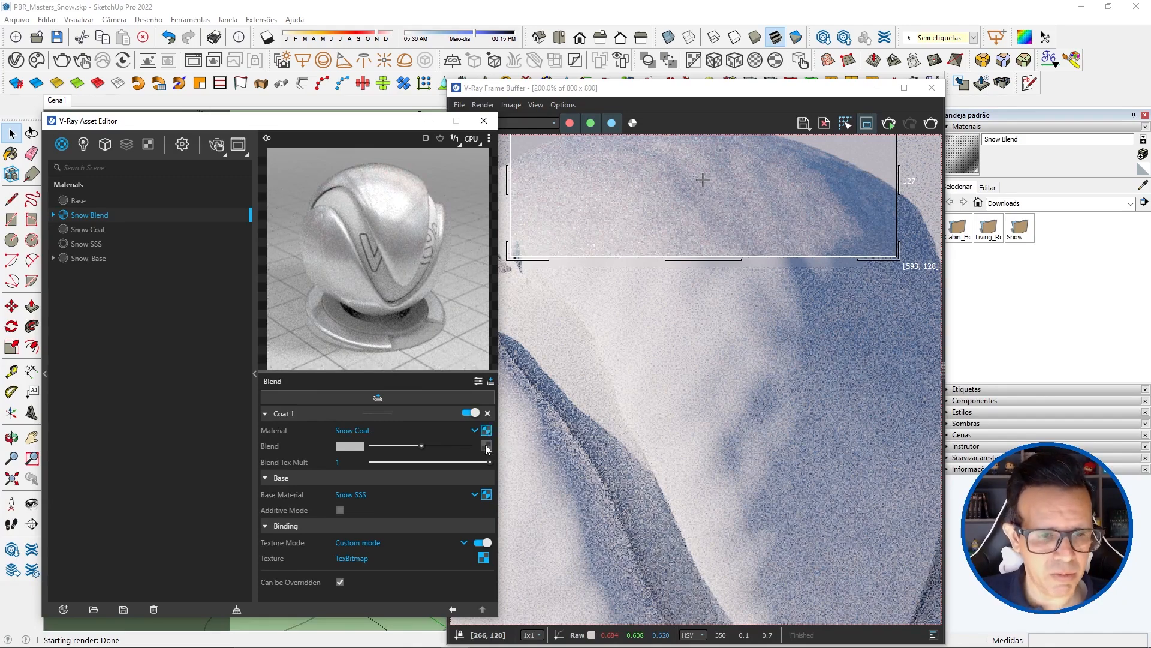
# Step: Apply a Falloff texture to the Blend amount of Coat 1
pyautogui.click(486, 446)
pyautogui.scroll(-3, 466, 347)
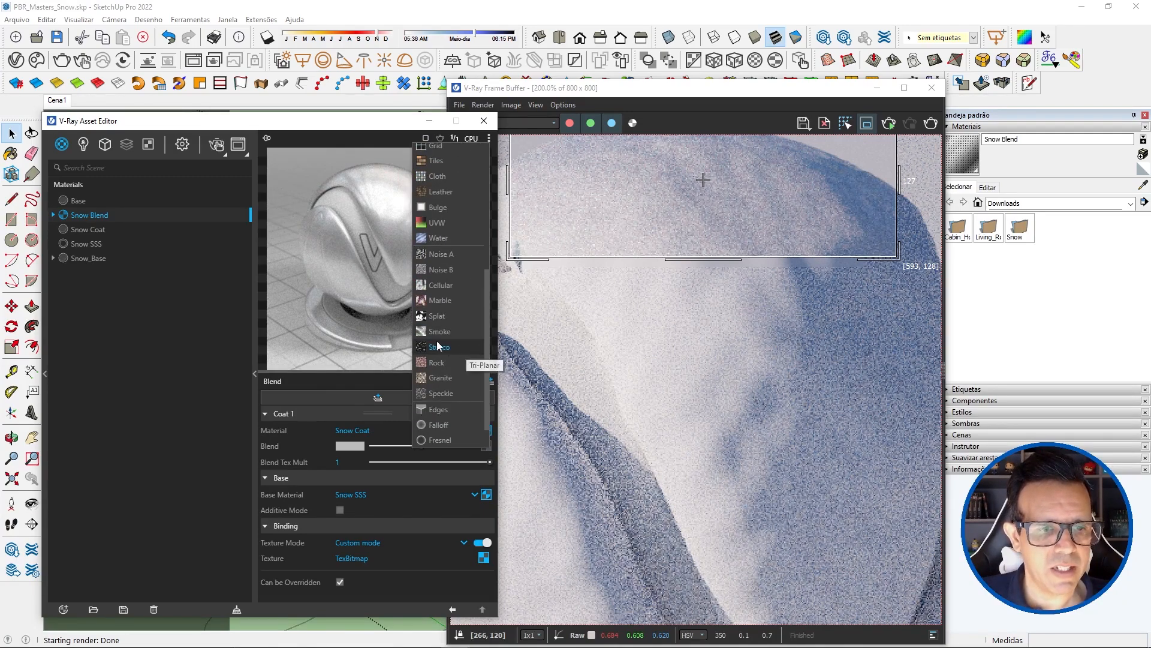
pyautogui.scroll(-2, 444, 310)
pyautogui.click(441, 389)
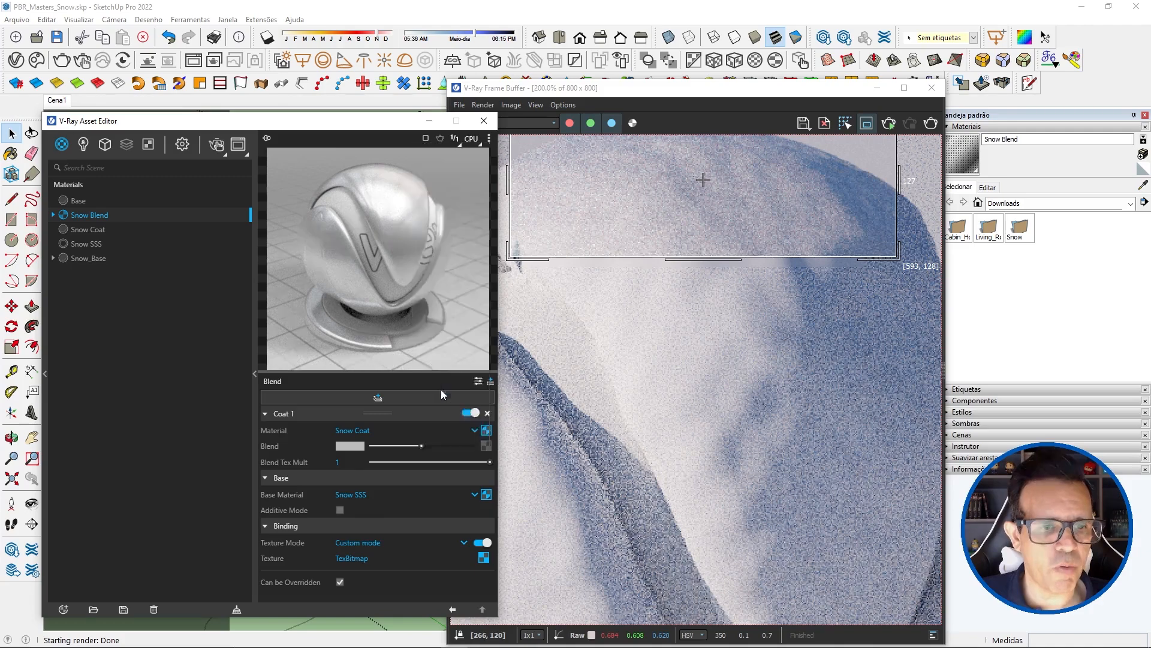
# Step: Set the falloff type to Fresnel with an IOR of 1.31, and return to the Snow Blend settings
pyautogui.click(366, 445)
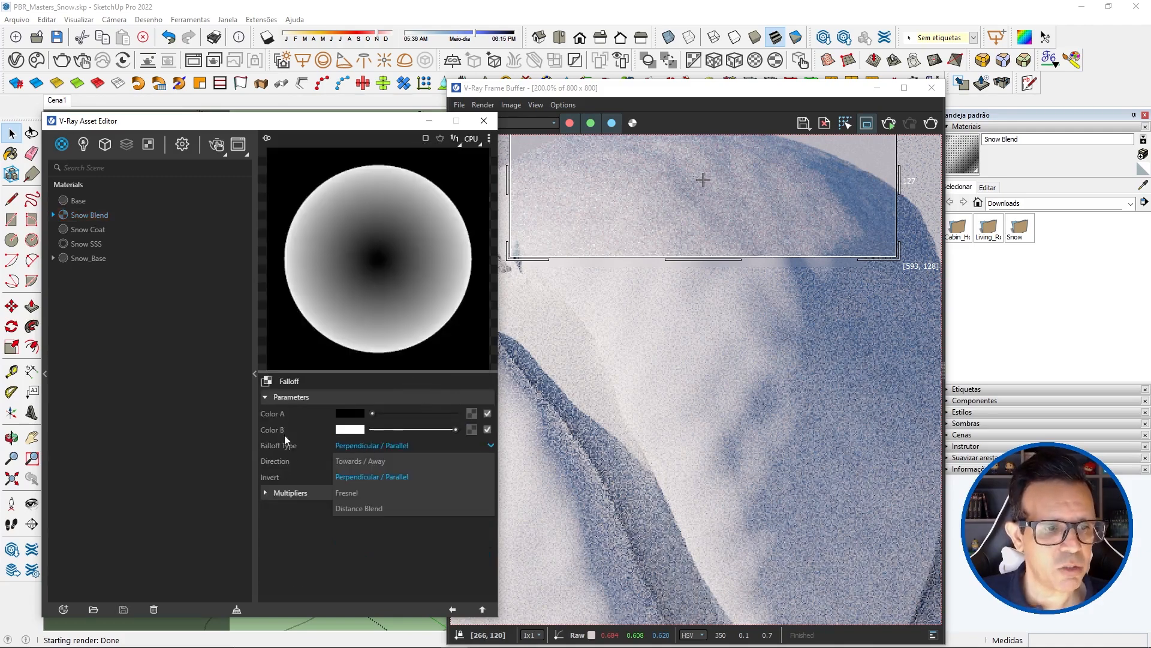
pyautogui.click(350, 493)
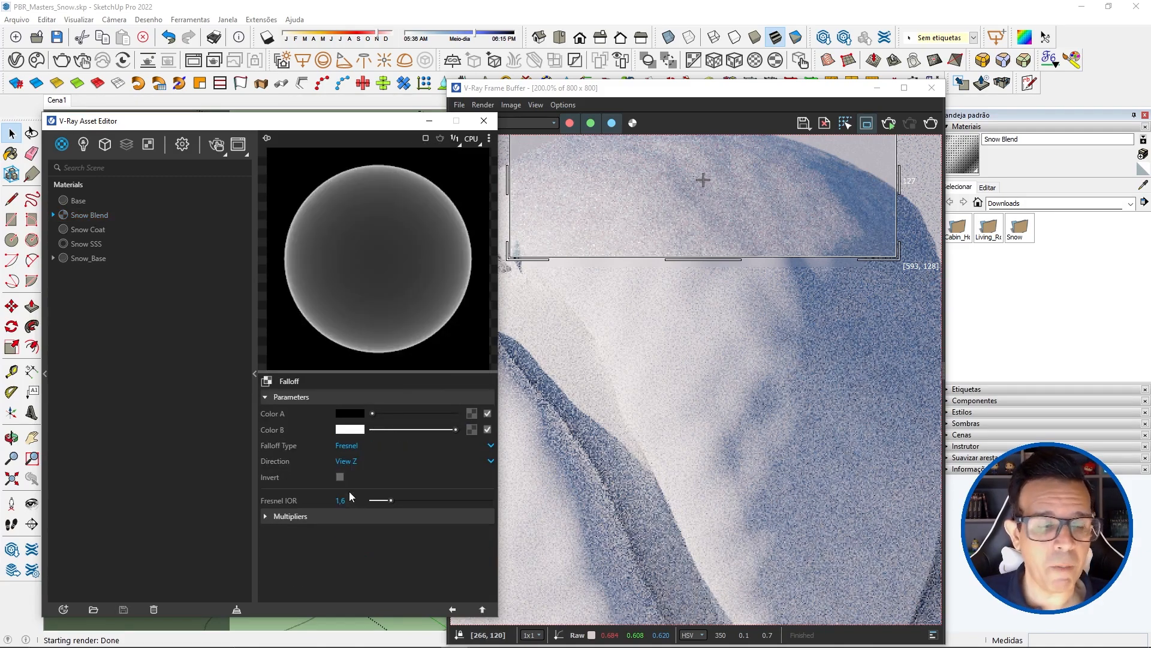
pyautogui.moveTo(347, 503); pyautogui.dragTo(343, 502)
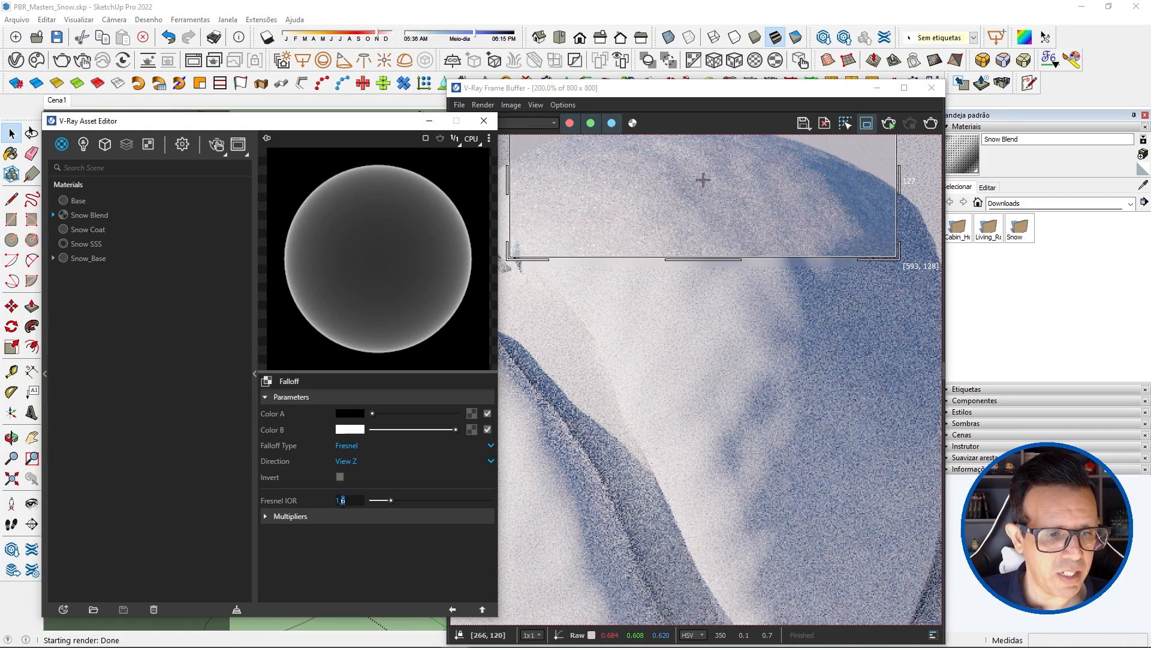
pyautogui.write('31')
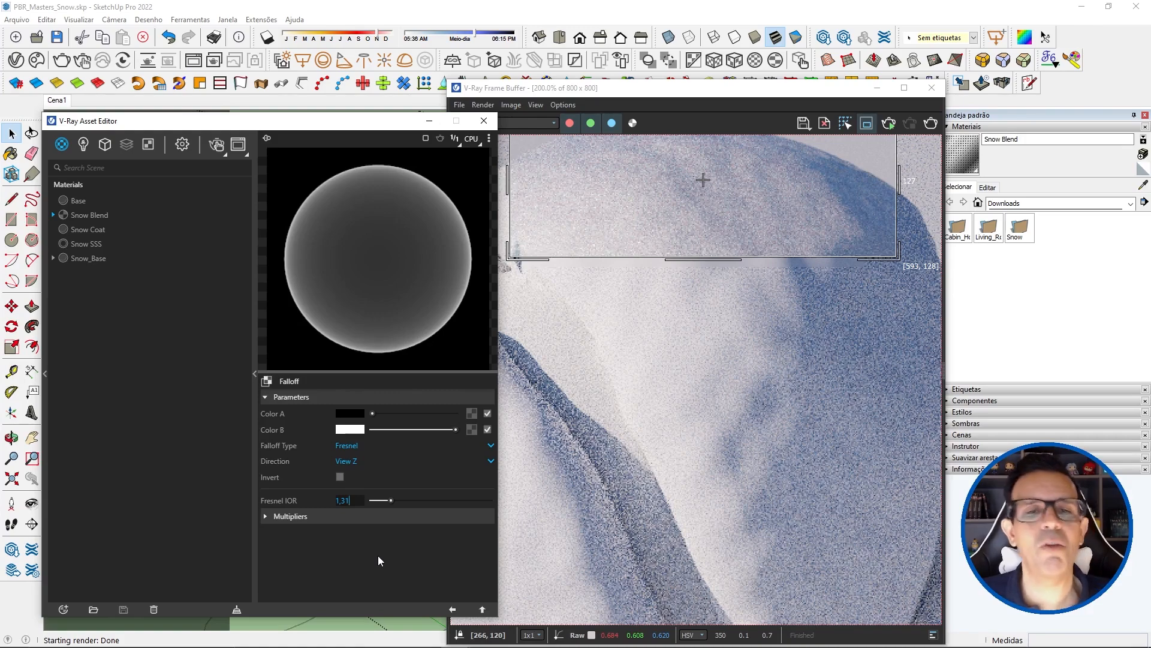
pyautogui.press('Return')
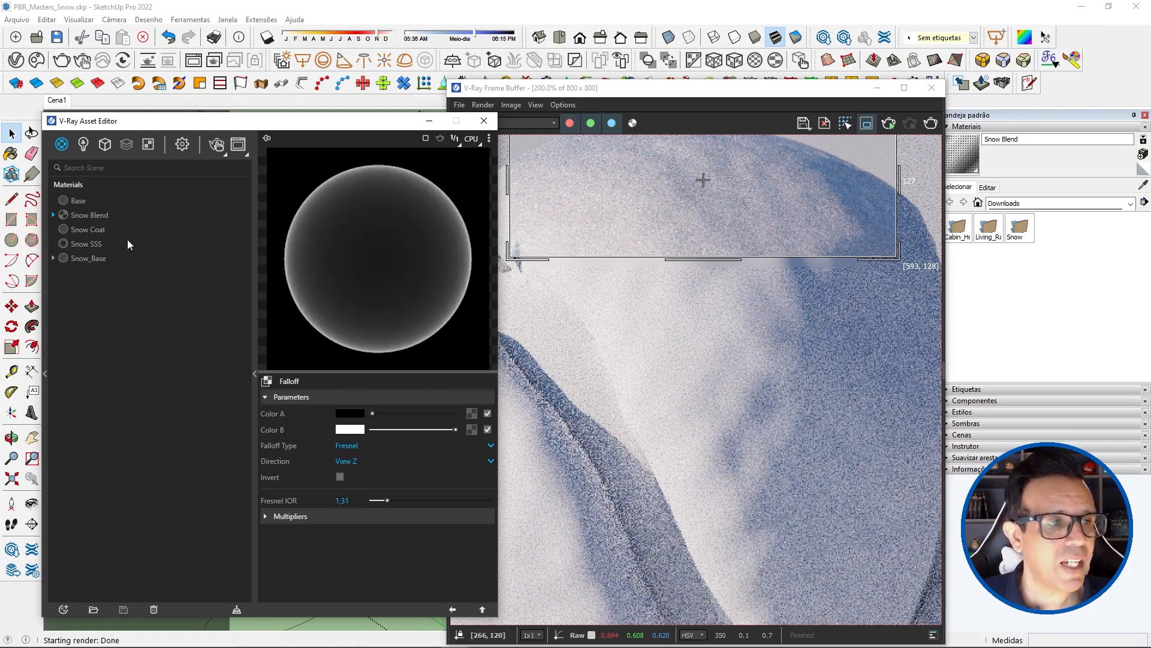
pyautogui.click(95, 214)
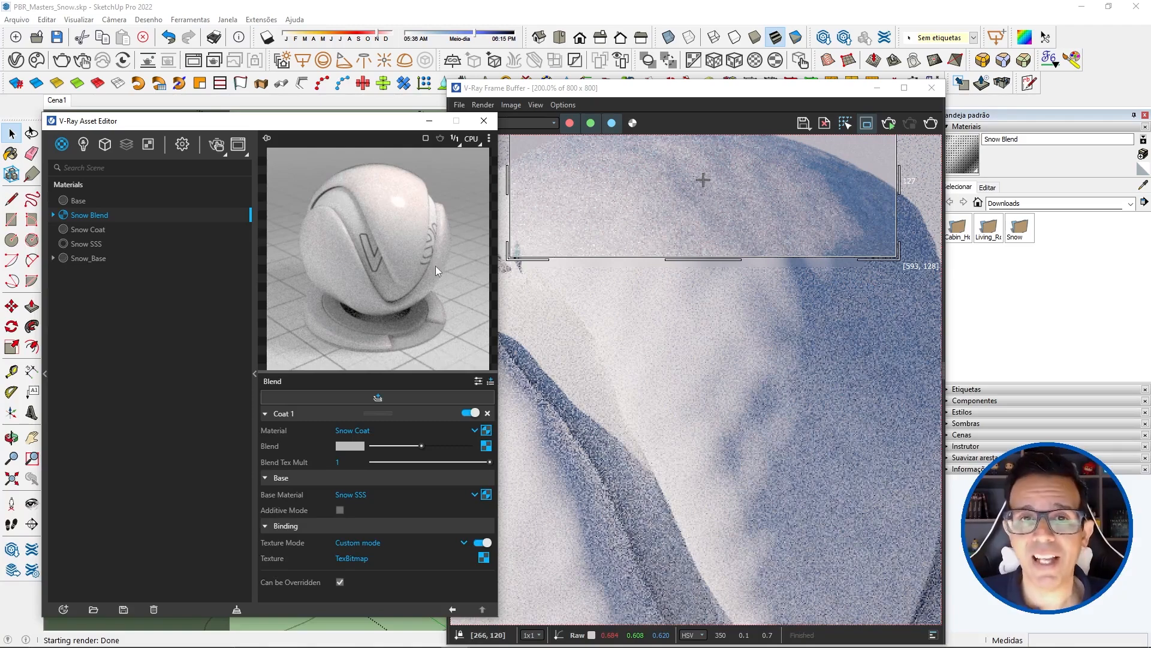
# Step: Draw a render region over the upper middle of the snow-covered ball and start a non-interactive render
pyautogui.scroll(-2, 693, 381)
pyautogui.scroll(1, 693, 331)
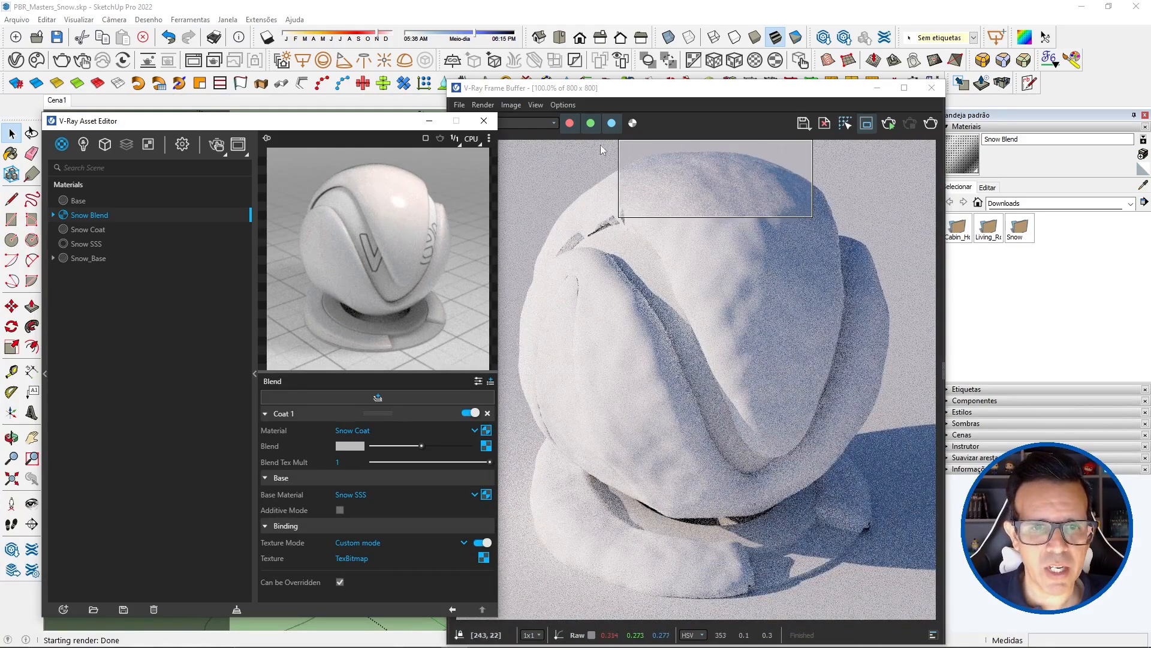
pyautogui.moveTo(593, 139); pyautogui.dragTo(709, 339)
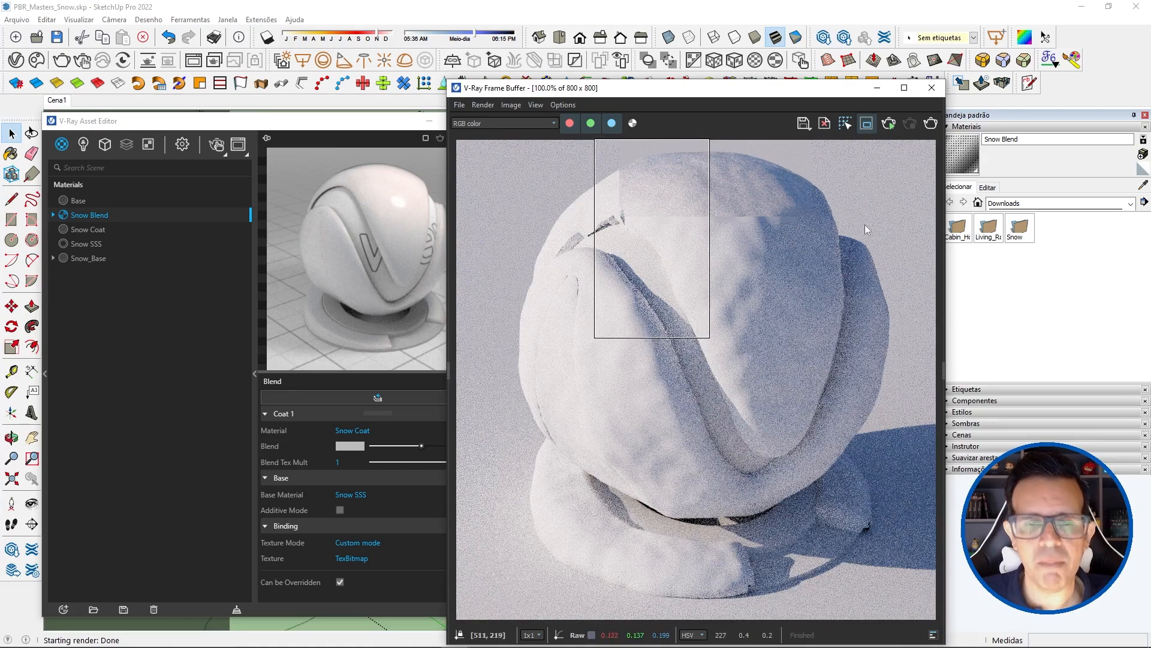
pyautogui.click(63, 59)
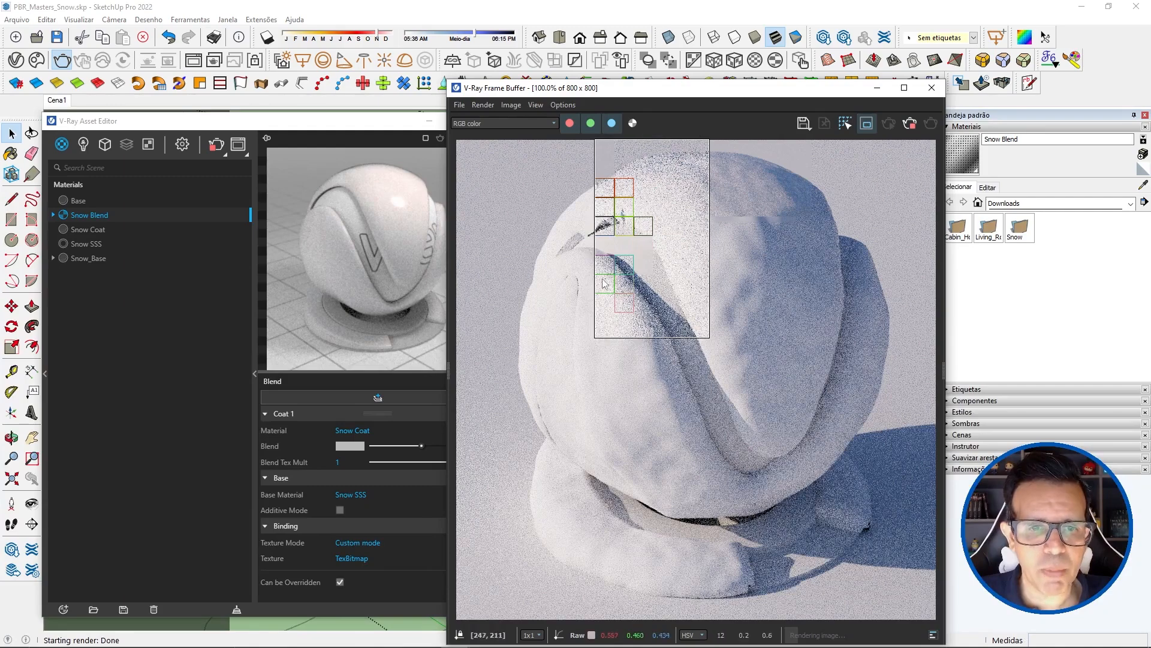
# Step: Examine the coated snow surface up close and at full view as the region renders
pyautogui.scroll(1, 618, 274)
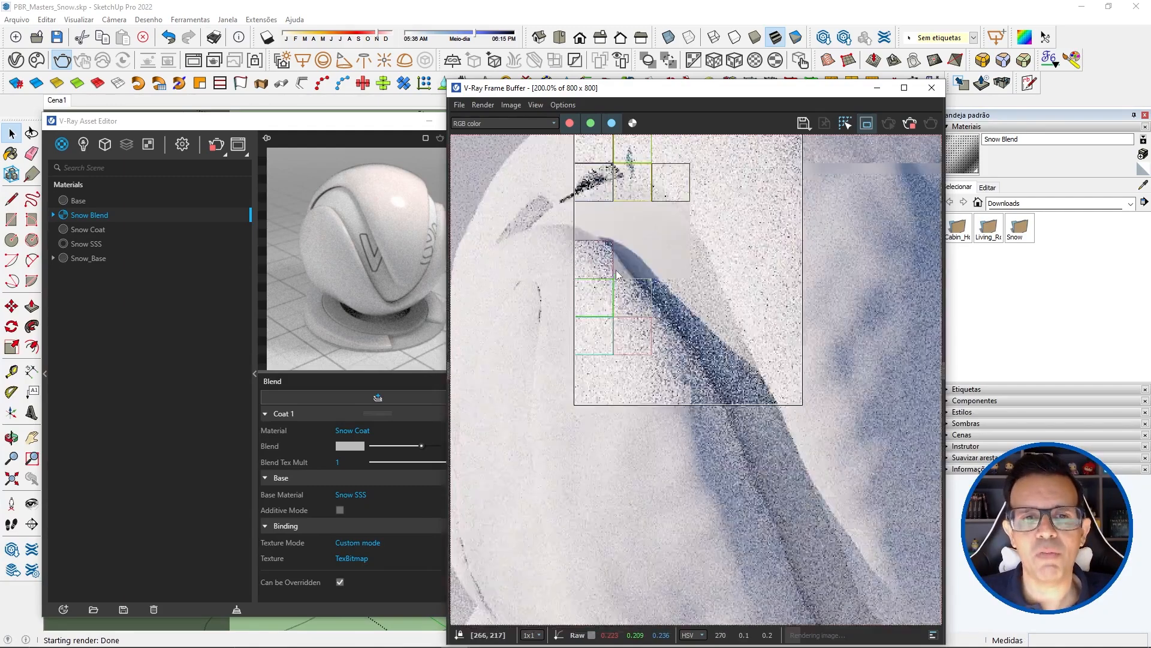
pyautogui.scroll(-1, 641, 303)
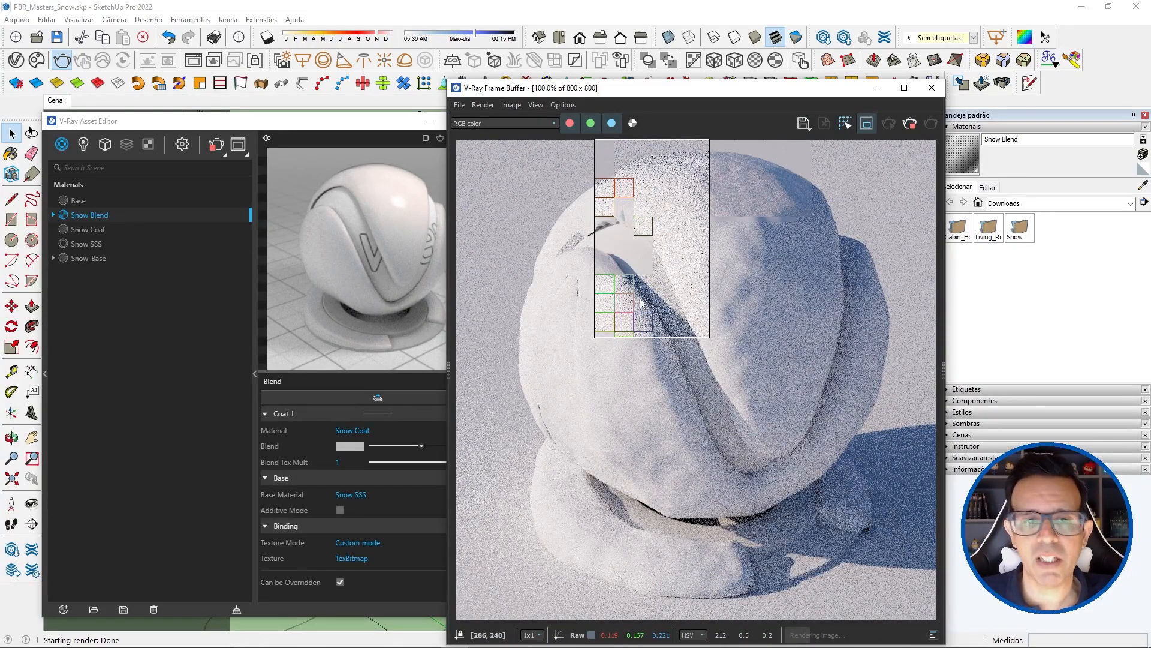
pyautogui.scroll(1, 640, 303)
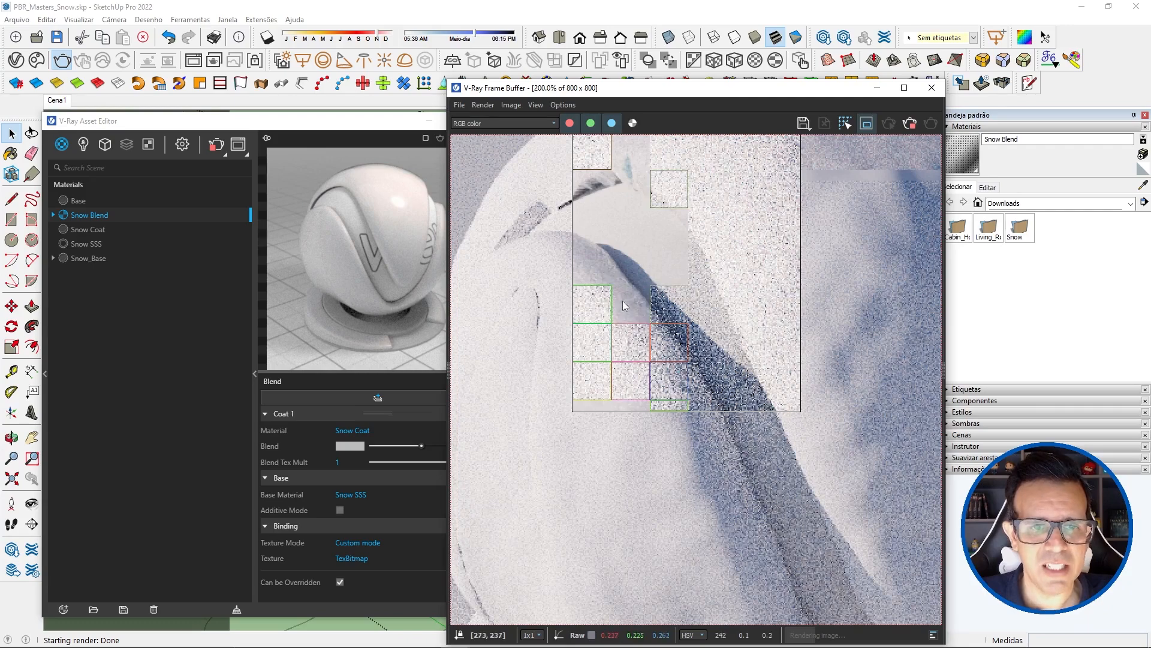
pyautogui.scroll(-1, 622, 300)
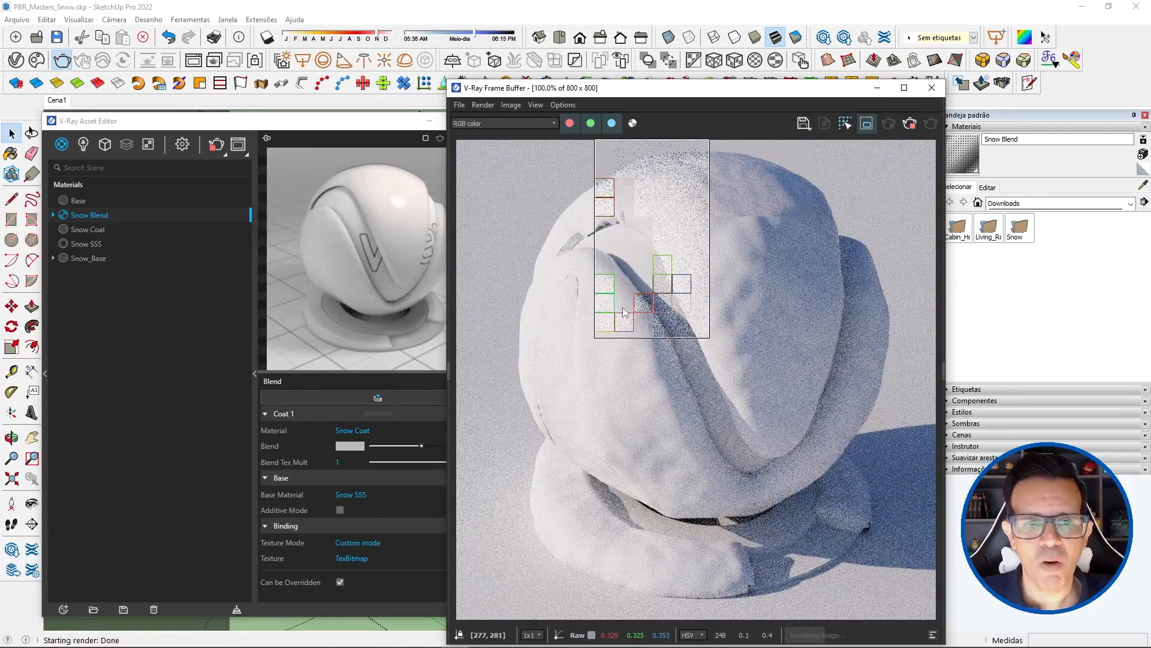
pyautogui.scroll(1, 623, 311)
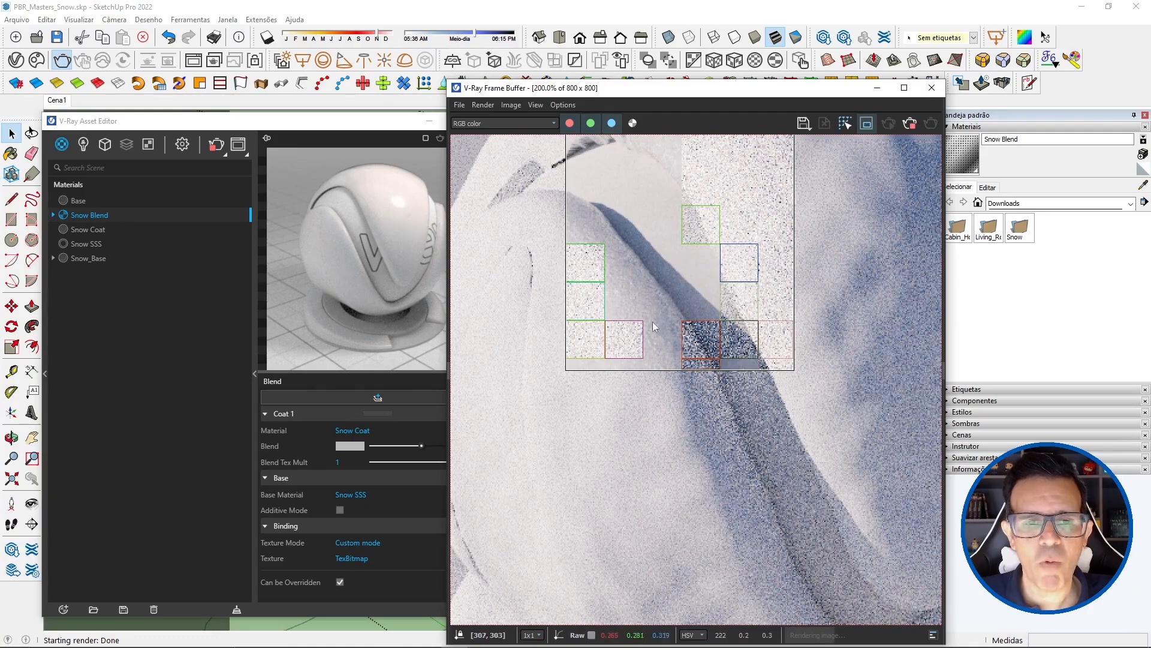
pyautogui.scroll(-1, 641, 347)
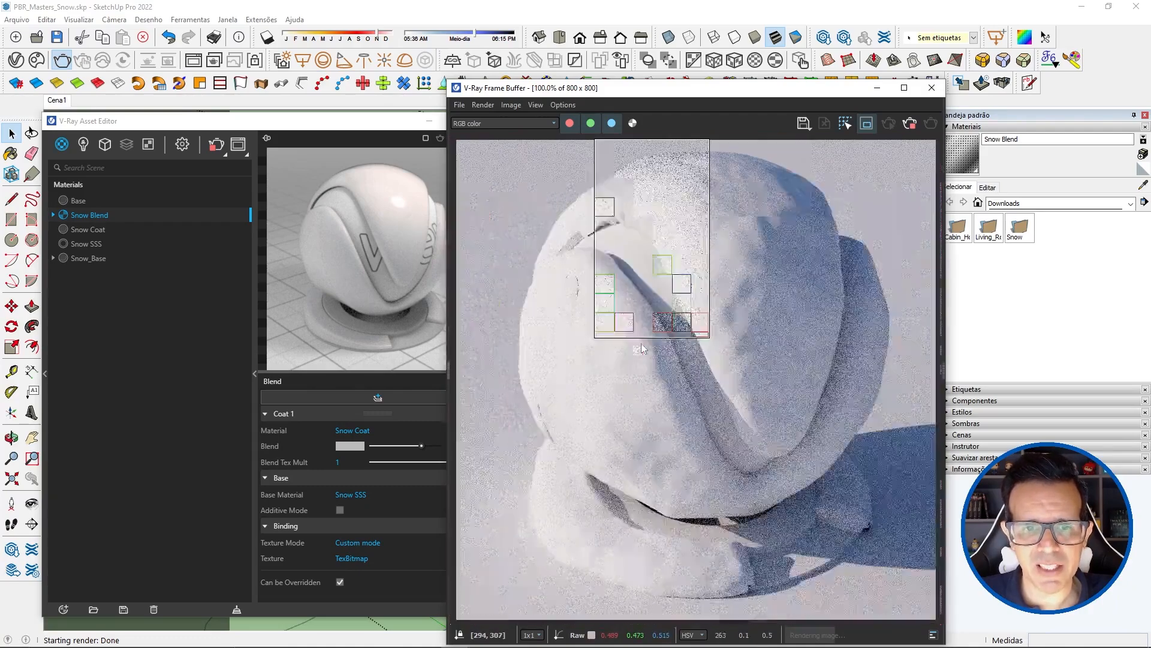
pyautogui.scroll(1, 639, 217)
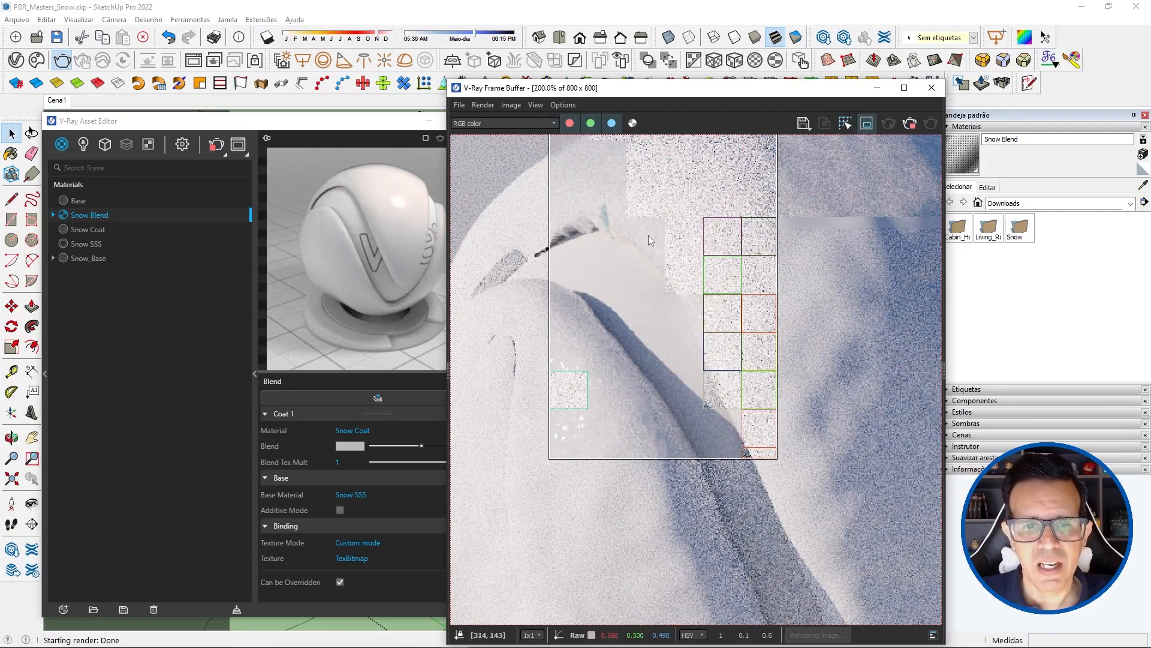
pyautogui.scroll(-1, 648, 235)
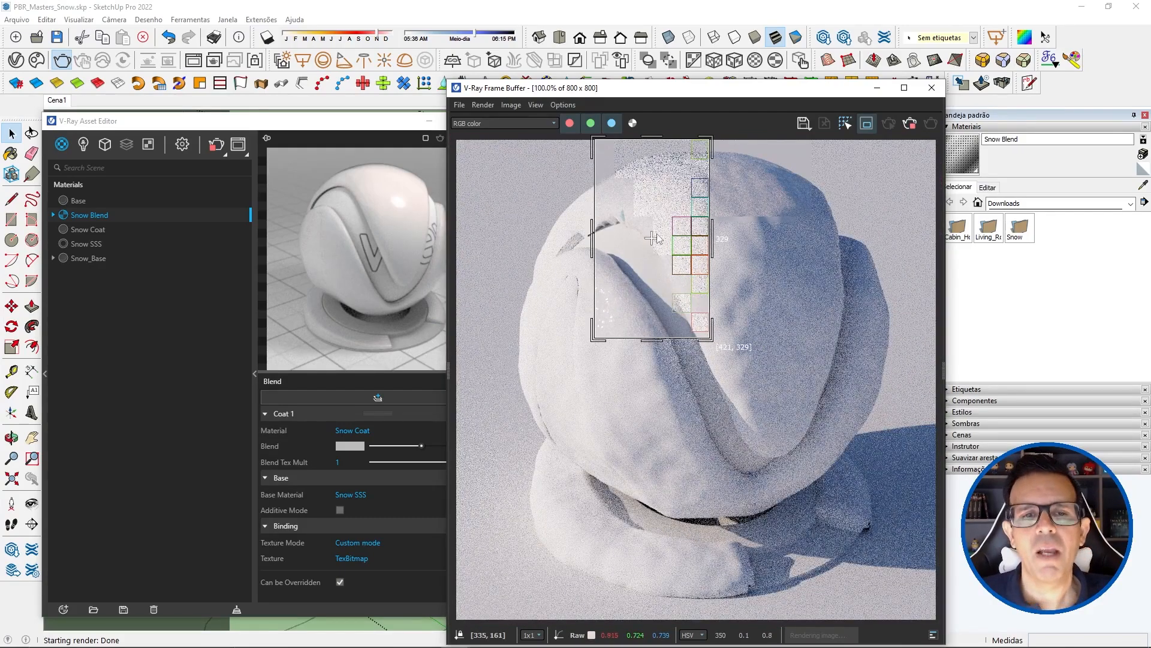
pyautogui.scroll(1, 613, 209)
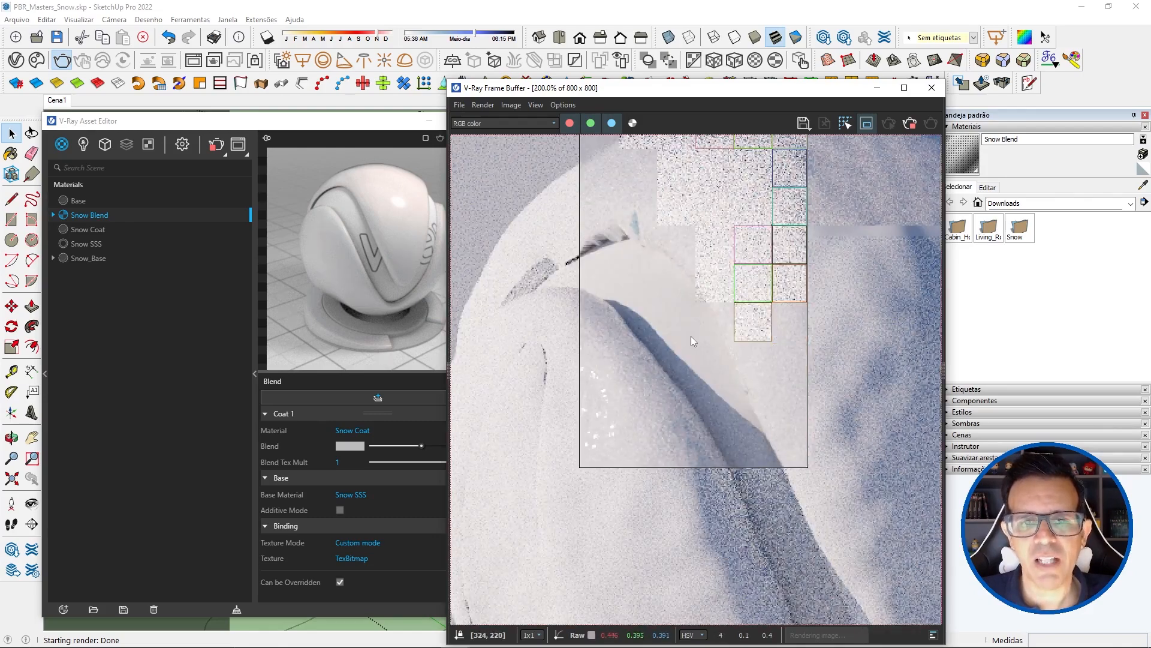
pyautogui.scroll(-1, 700, 348)
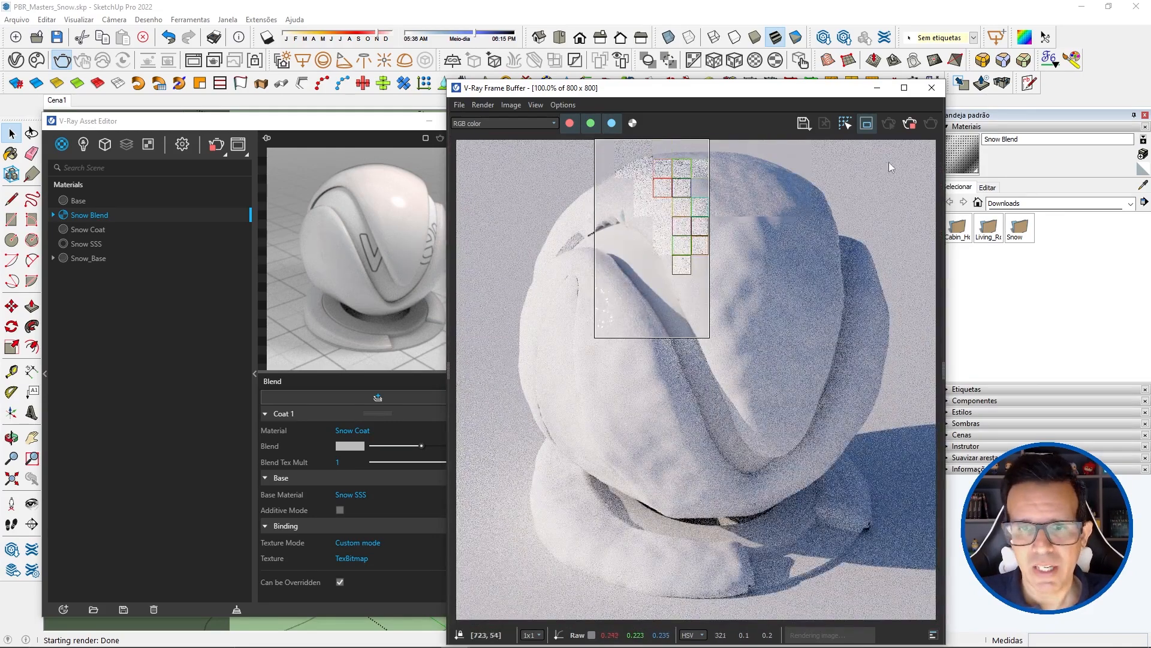
# Step: Stop the region render, disable the render region, and render the full image
pyautogui.click(910, 123)
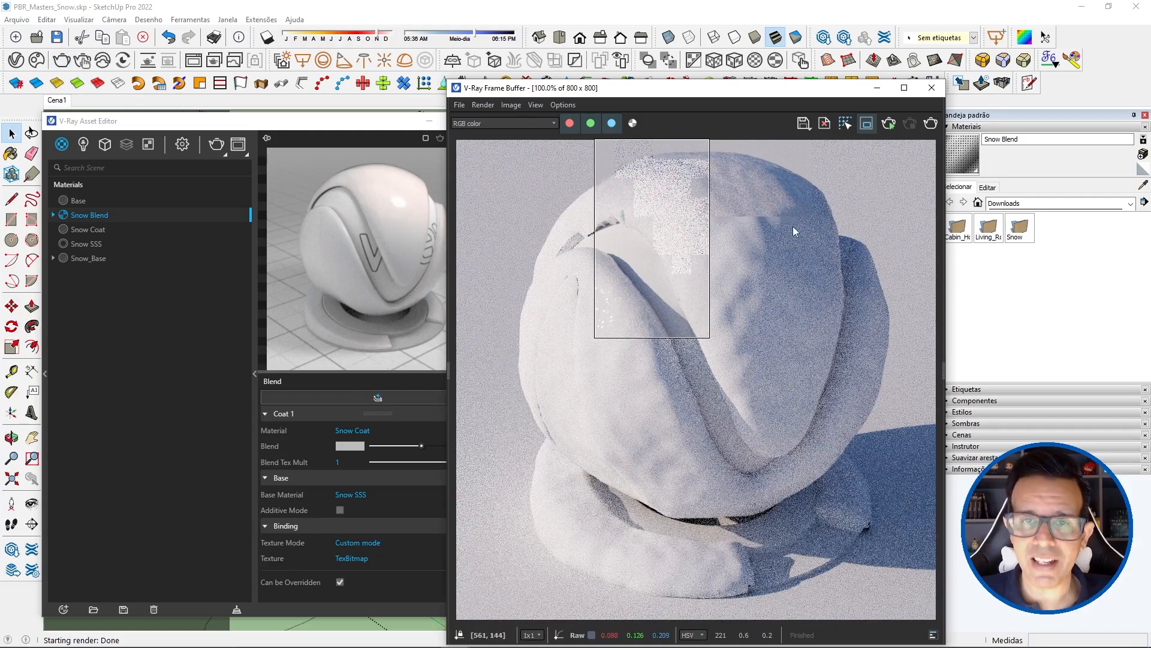
pyautogui.click(865, 124)
pyautogui.click(864, 124)
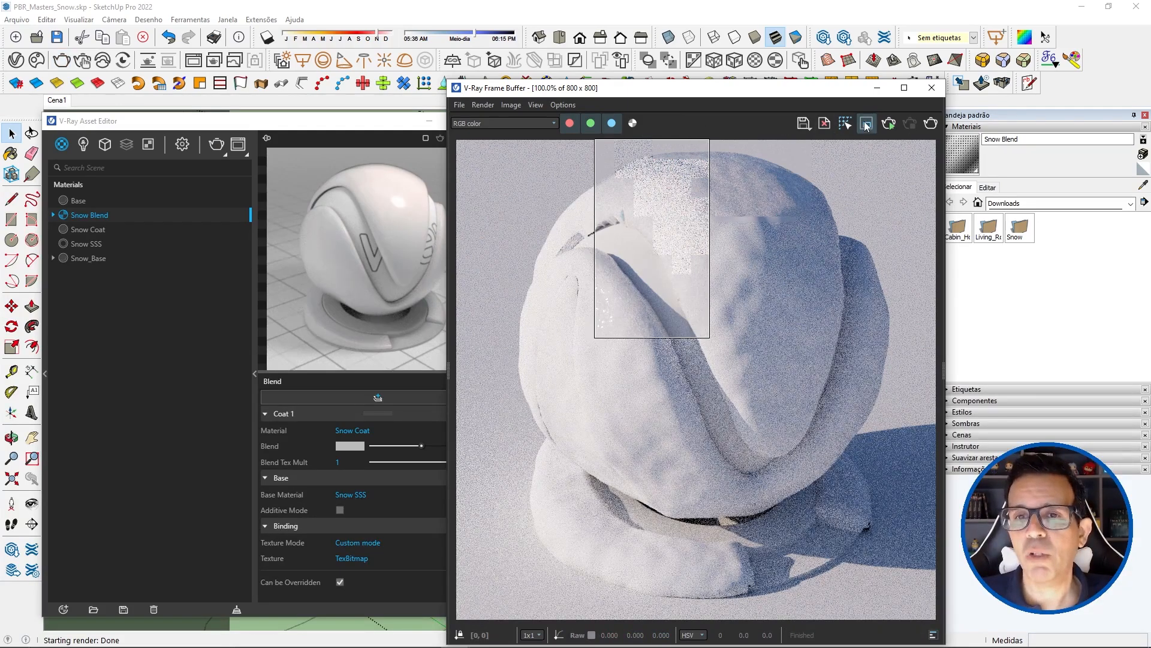
pyautogui.click(864, 125)
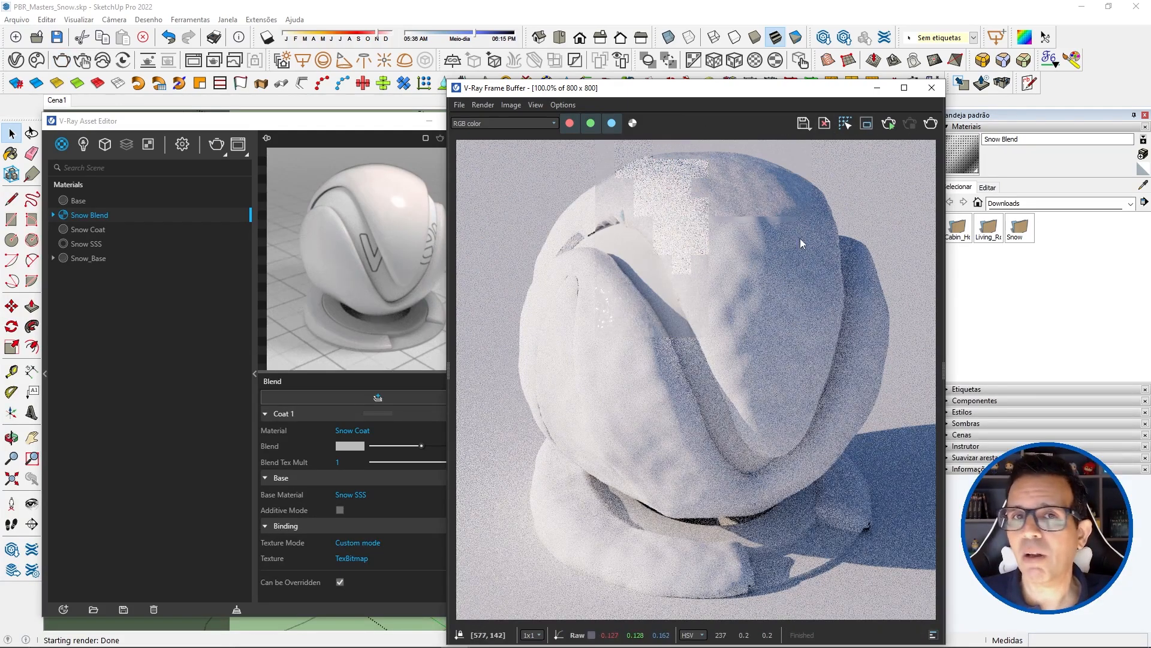
pyautogui.click(929, 124)
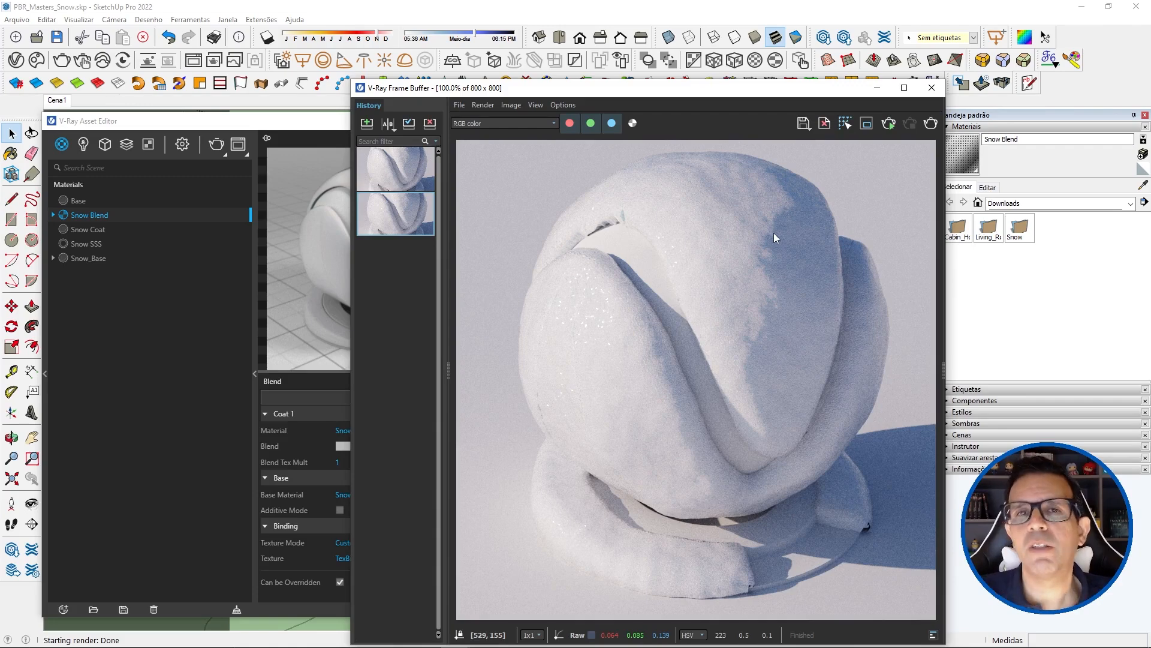
# Step: Review the Snow SSS material's Specular Layer settings, and load the topmost saved render from the frame buffer history
pyautogui.click(84, 243)
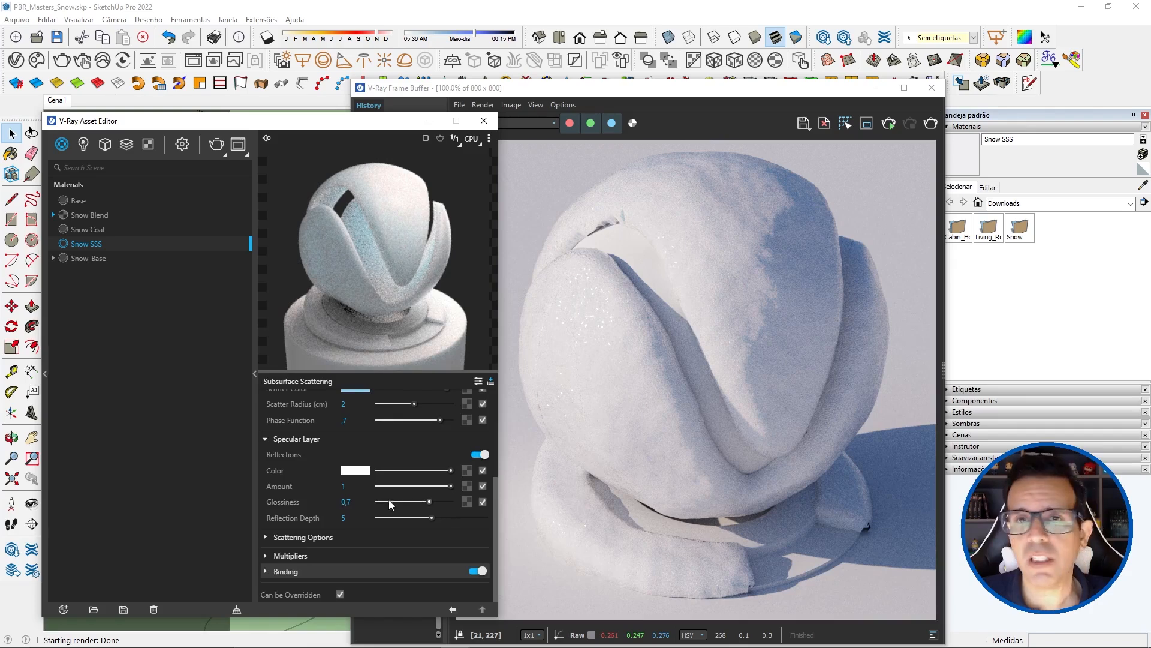
pyautogui.click(559, 159)
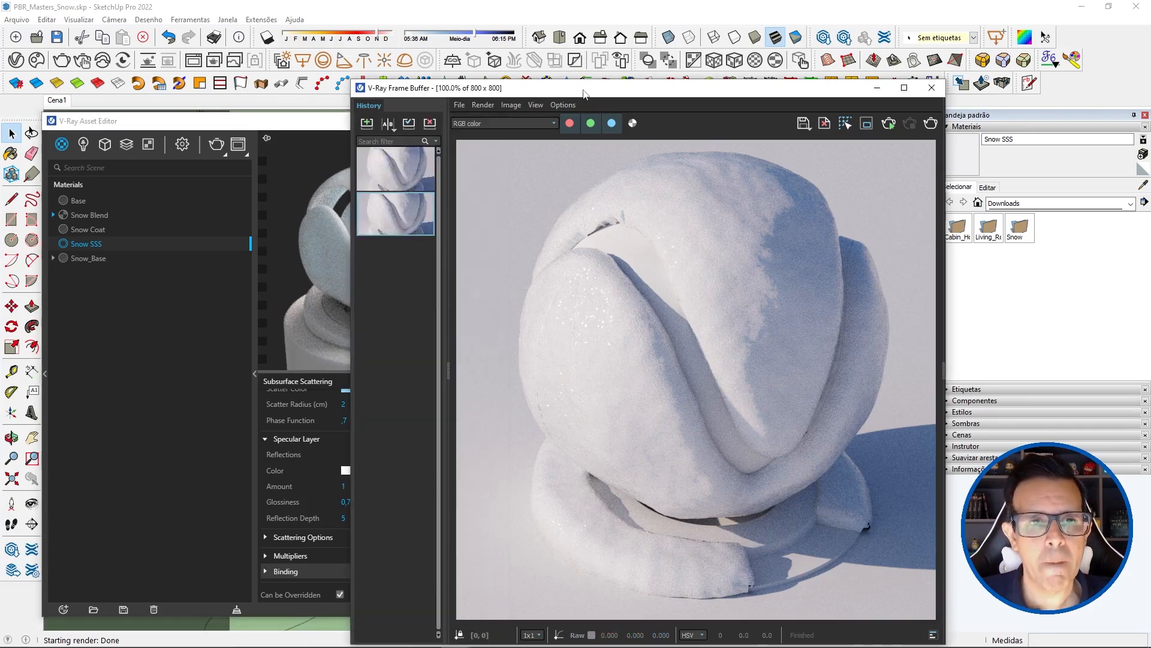
pyautogui.click(394, 166)
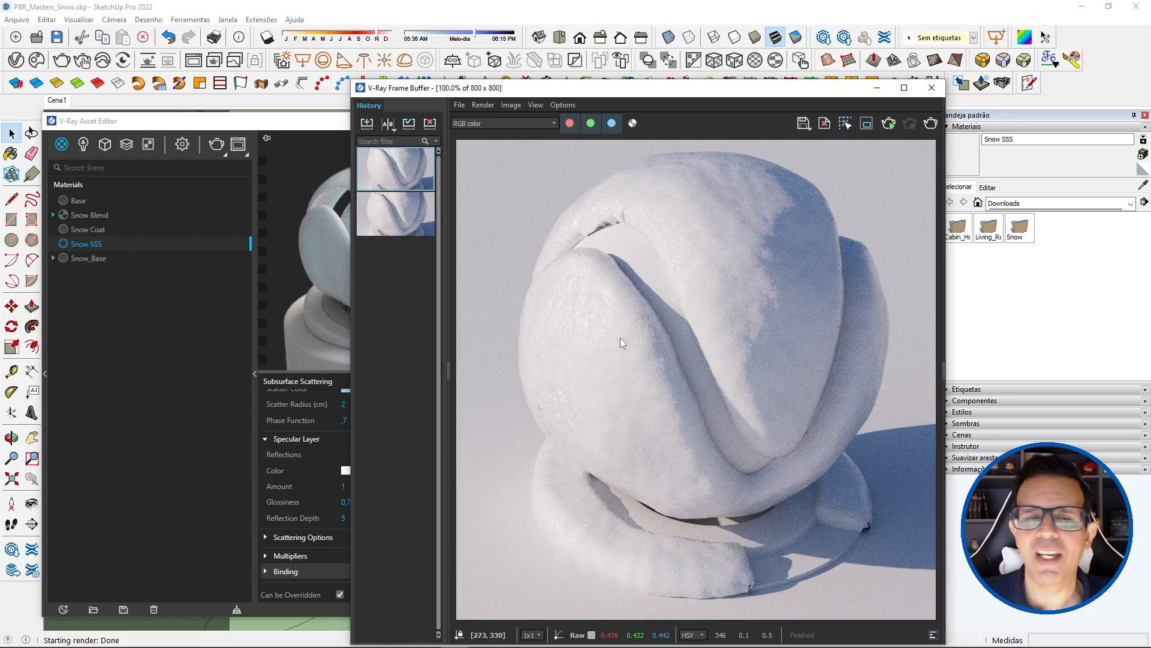
# Step: Examine the loaded render's surface glints, lower crevice and shadow edge on the snow-covered ball, both up close and at full view
pyautogui.scroll(1, 620, 337)
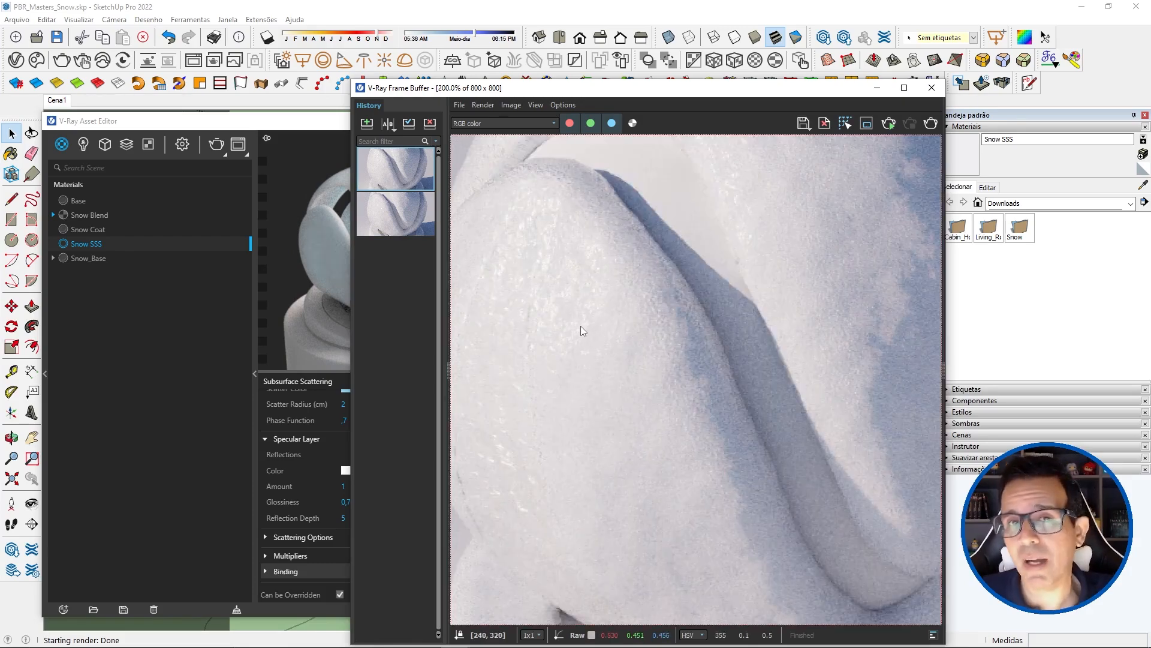
pyautogui.scroll(-1, 573, 323)
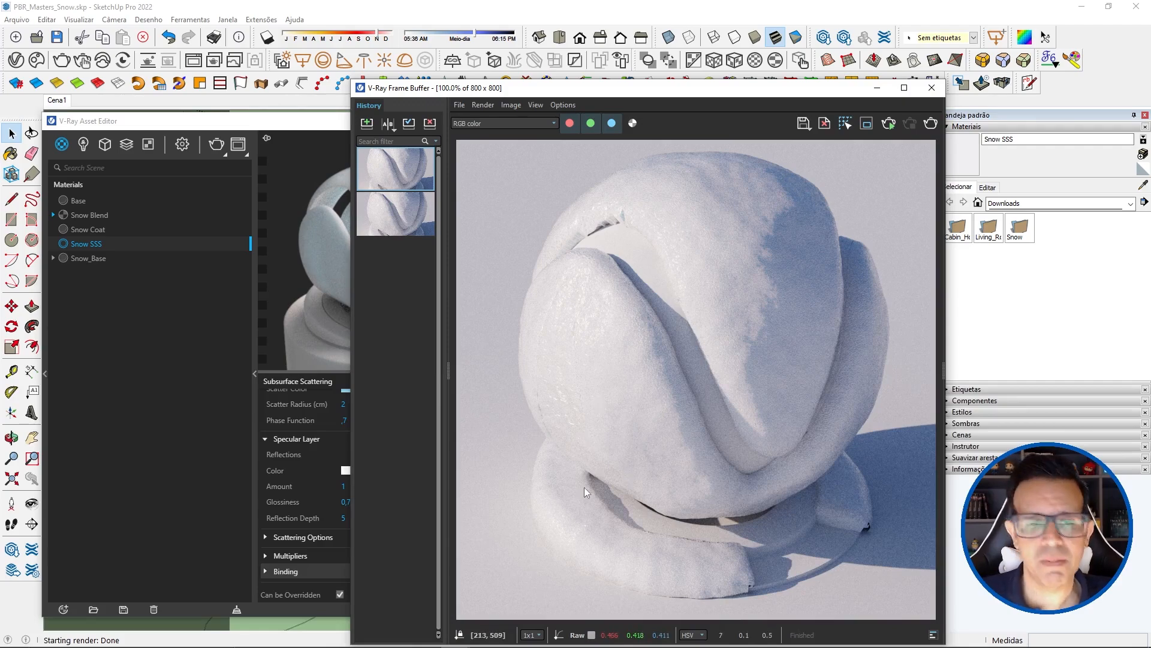
pyautogui.scroll(1, 588, 521)
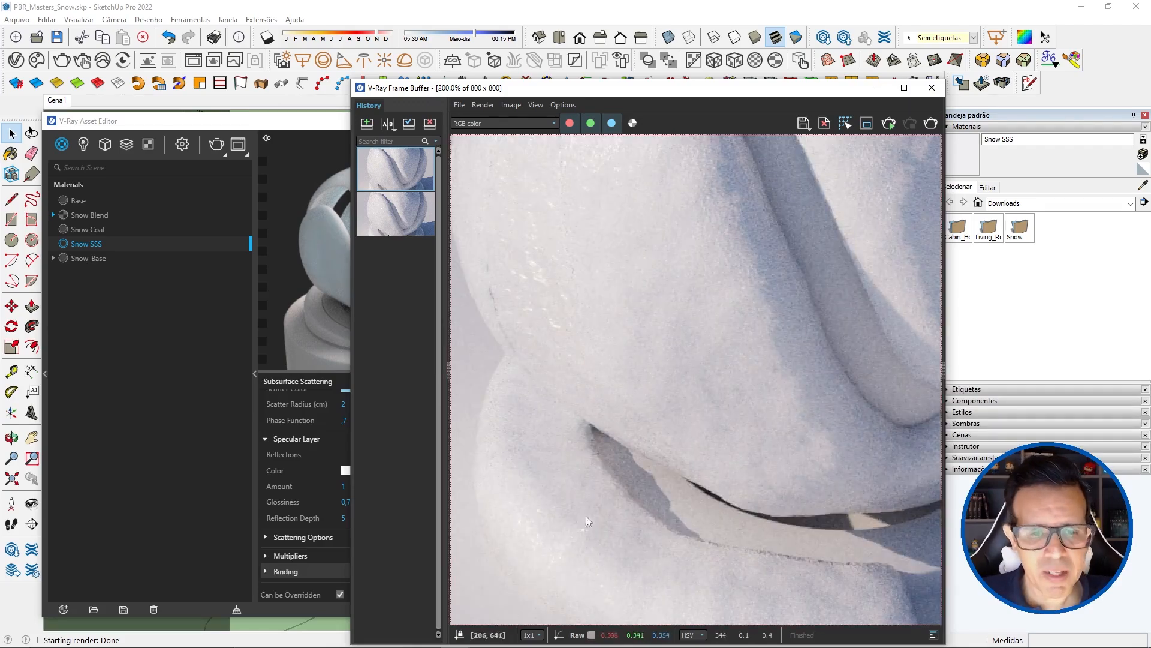
pyautogui.scroll(-1, 660, 377)
pyautogui.scroll(1, 627, 289)
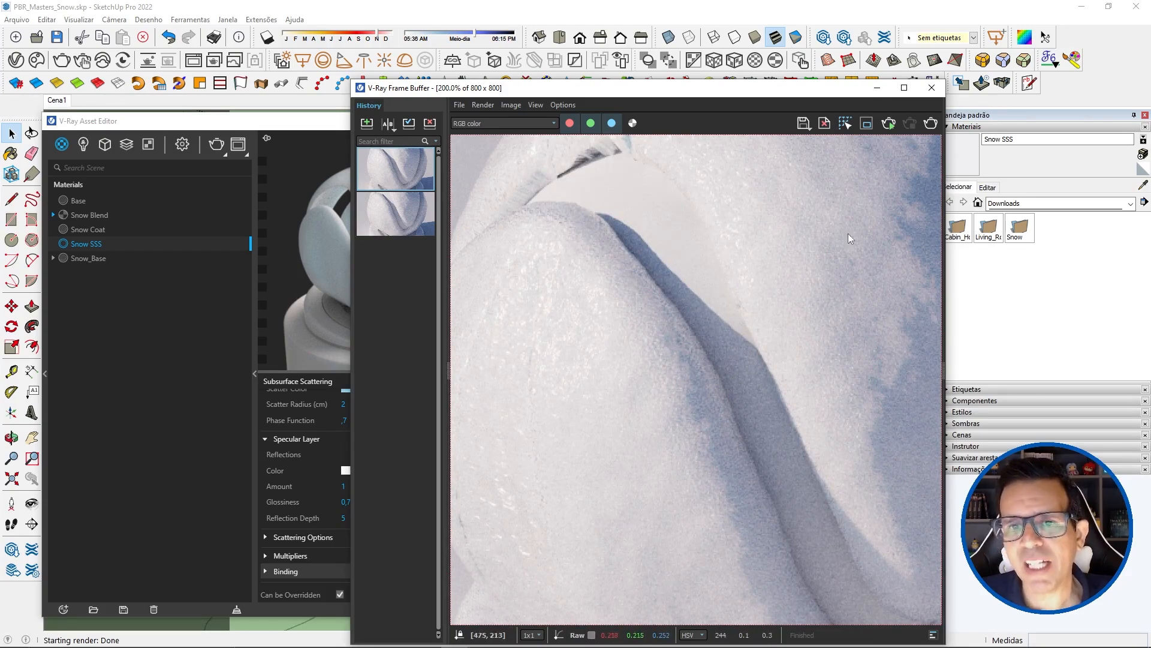
pyautogui.scroll(-1, 762, 202)
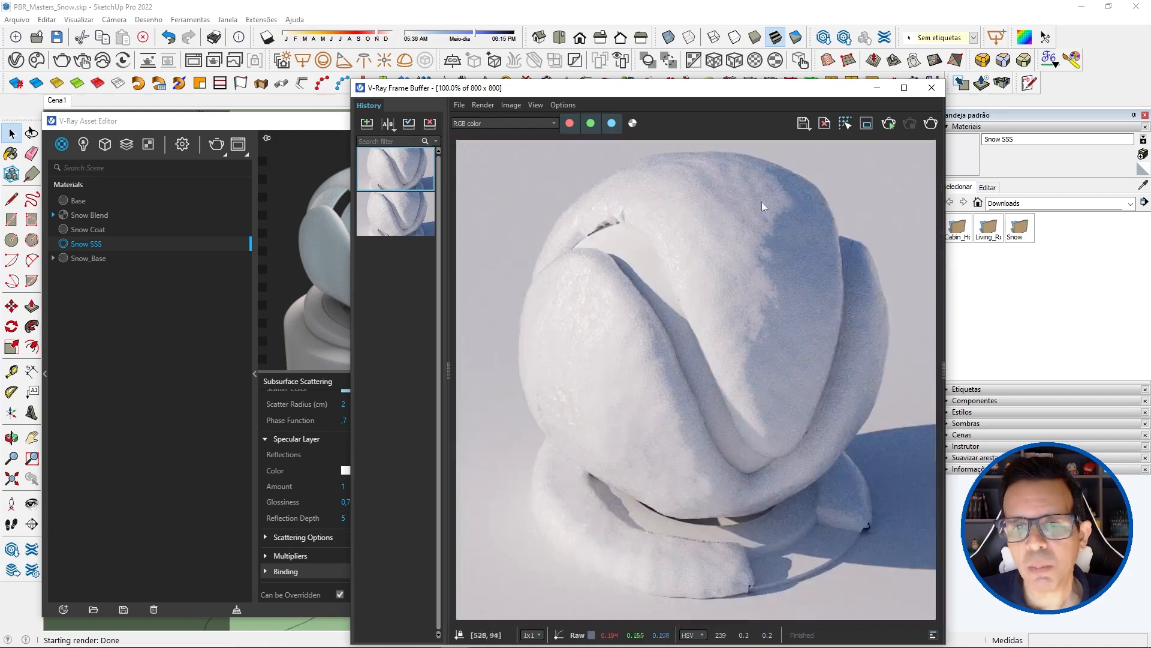
pyautogui.scroll(1, 698, 194)
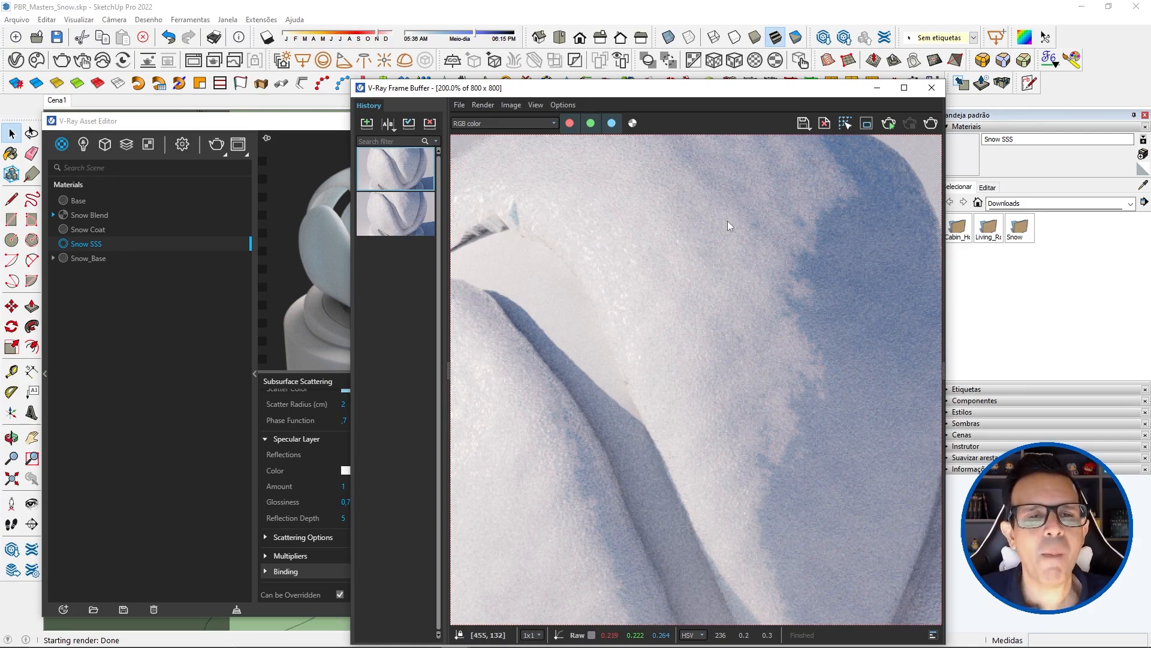
pyautogui.scroll(-1, 660, 335)
pyautogui.scroll(1, 557, 353)
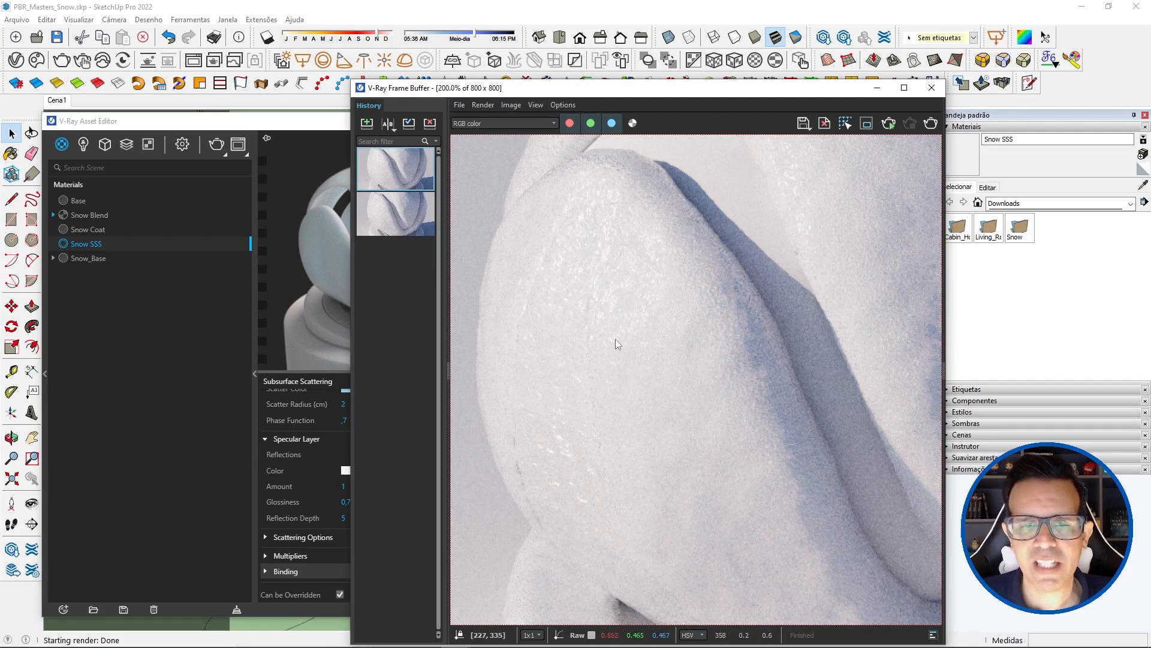
pyautogui.scroll(-1, 614, 340)
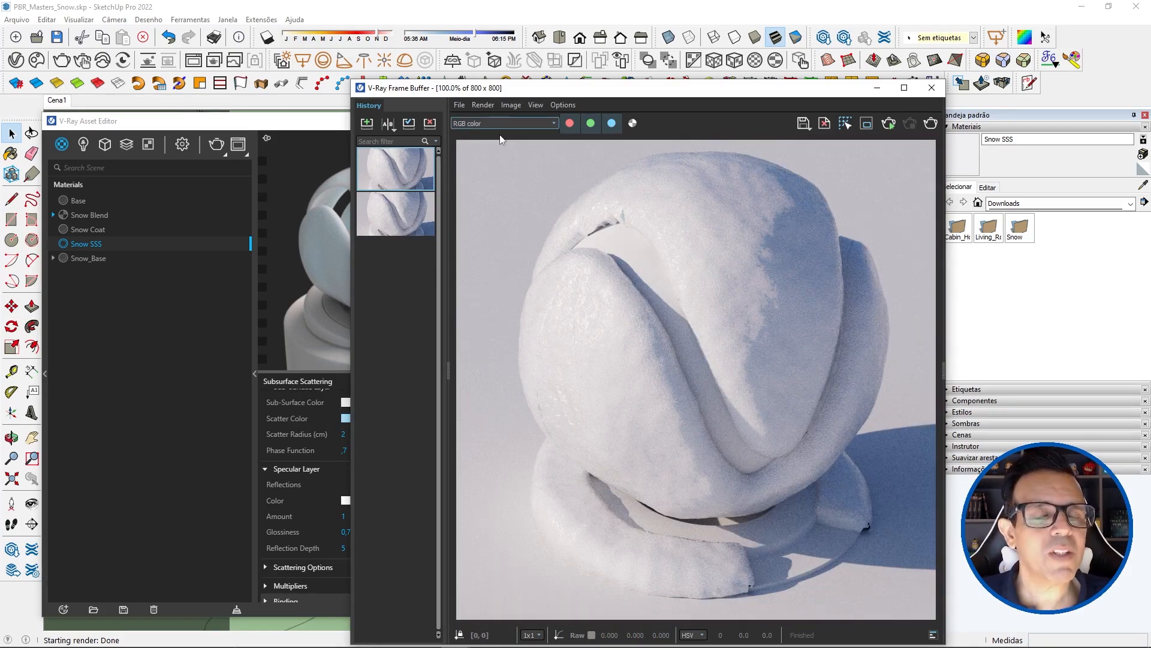